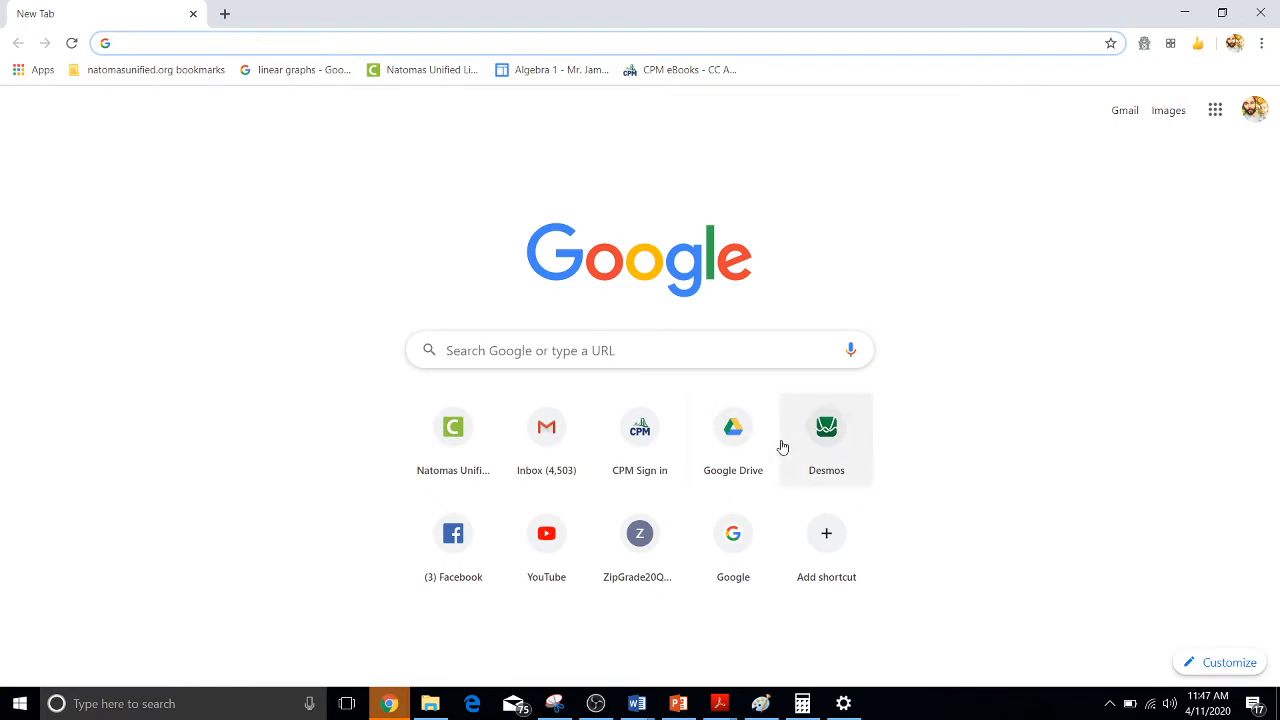
Open the Desmos graphing calculator and graph the exponential equation y = 4 · 1.5^x
{"action": "left_click", "coordinate": [825, 443]}
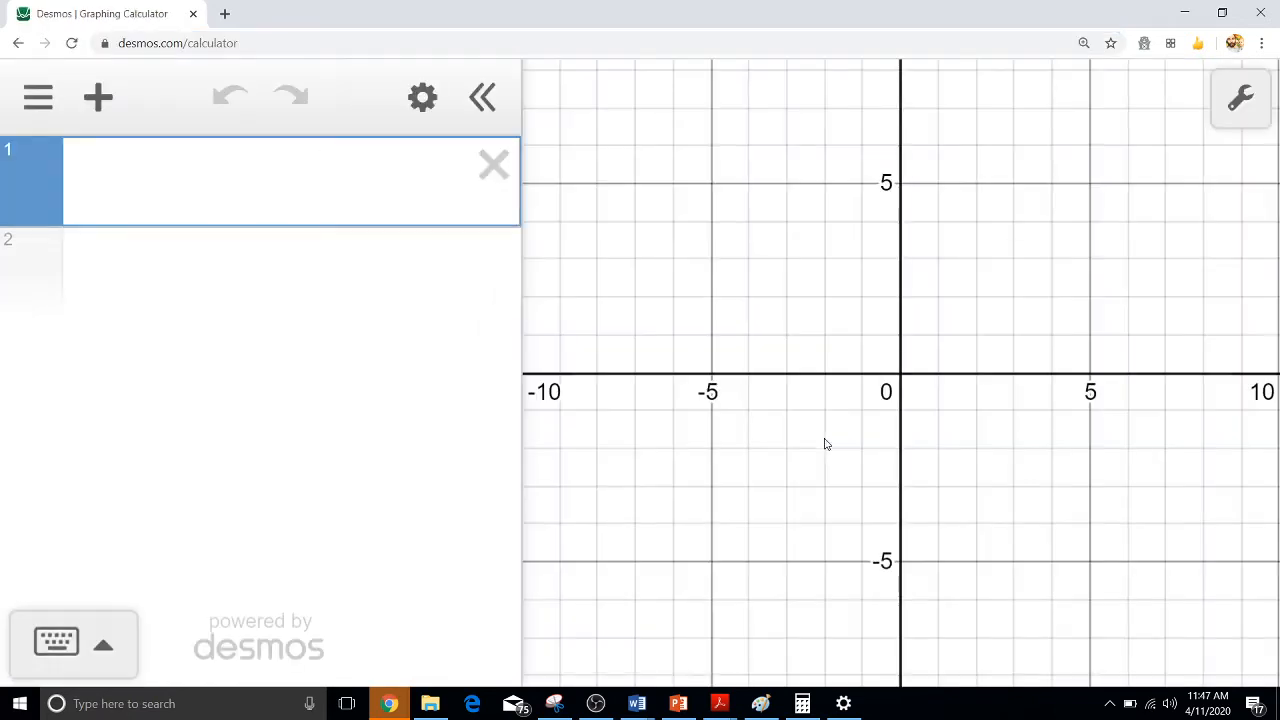
{"action": "type", "text": "y=4*1"}
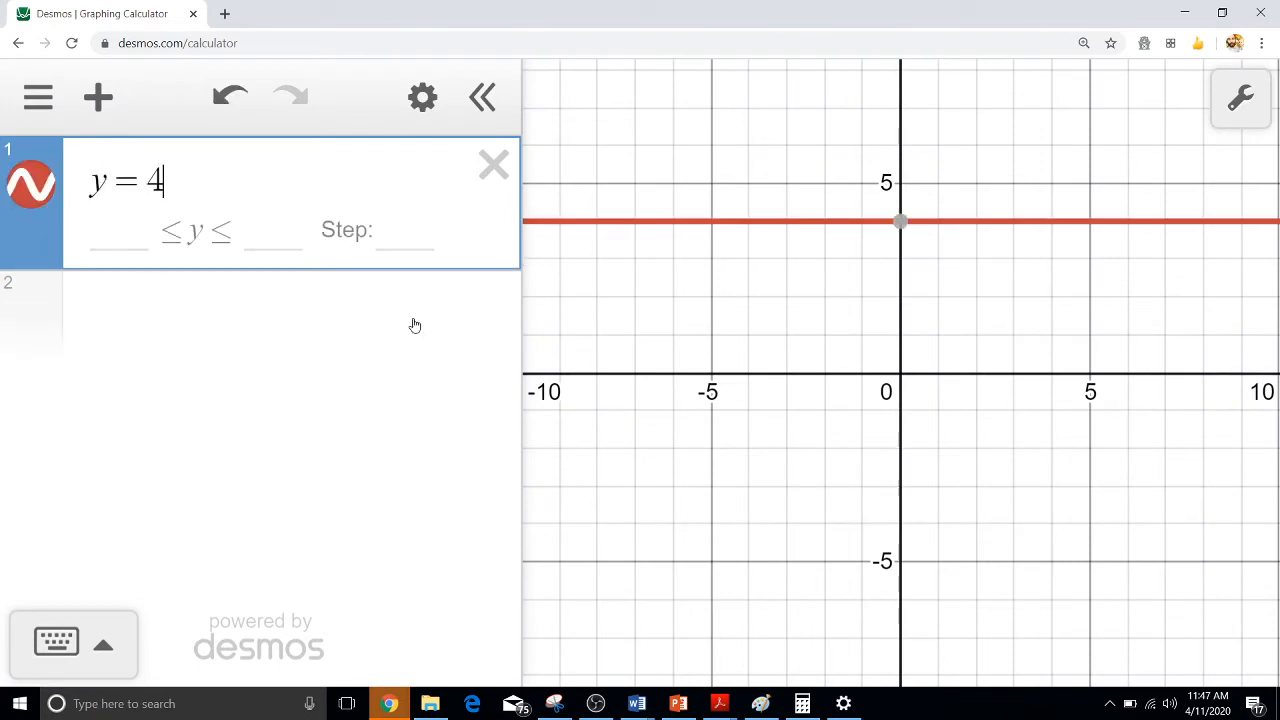
{"action": "type", "text": ".5"}
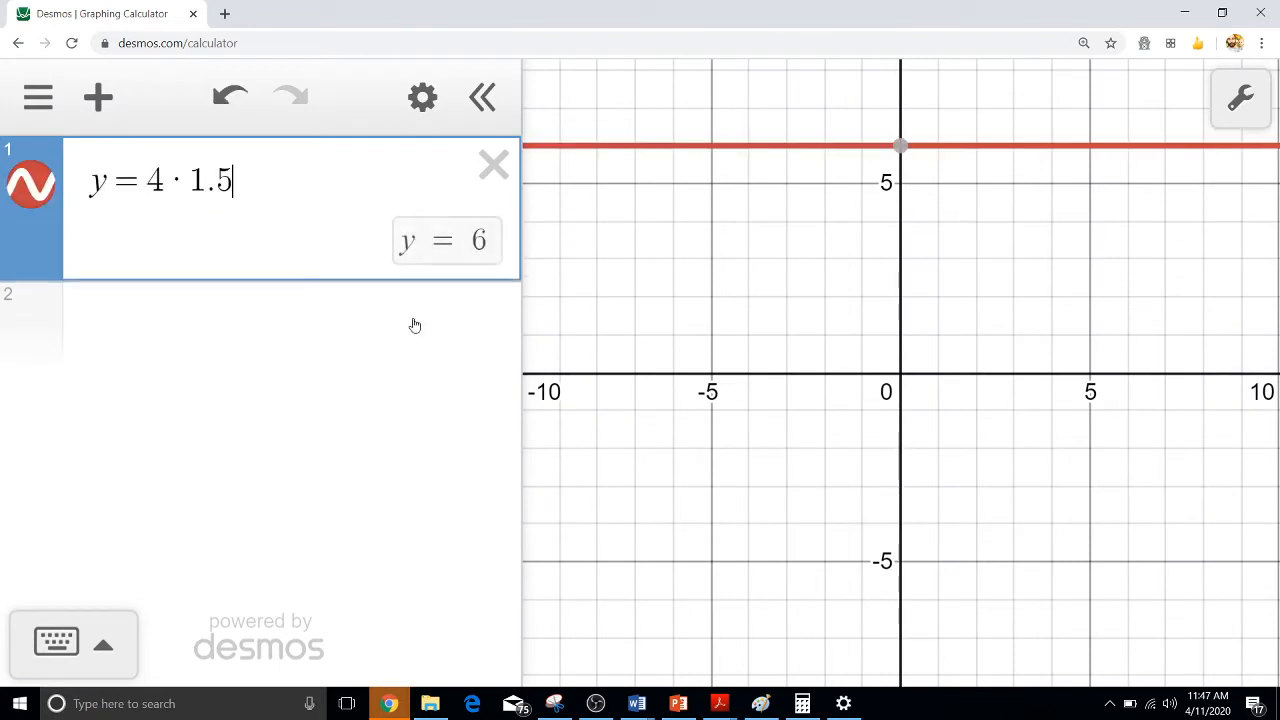
{"action": "type", "text": "^x"}
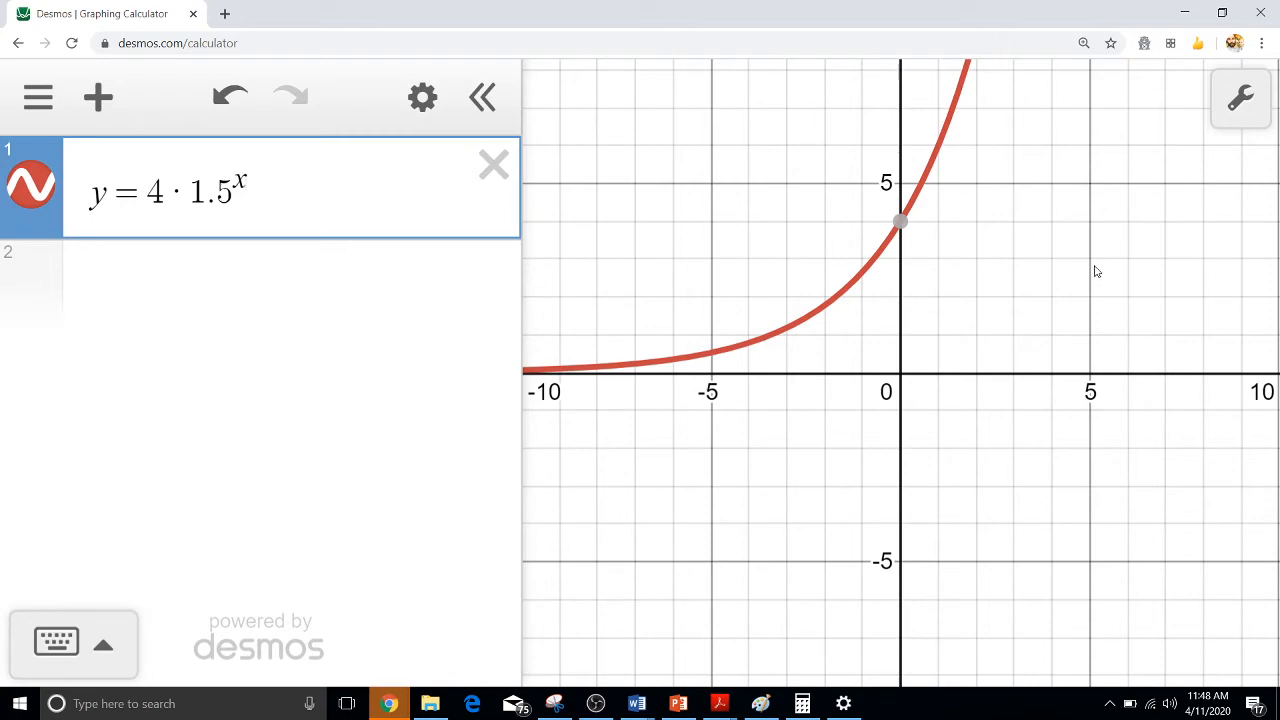
Set the graph's x-axis range from -4 to 5 in the graph settings
{"action": "left_click_drag", "start_coordinate": [1100, 234], "coordinate": [903, 493]}
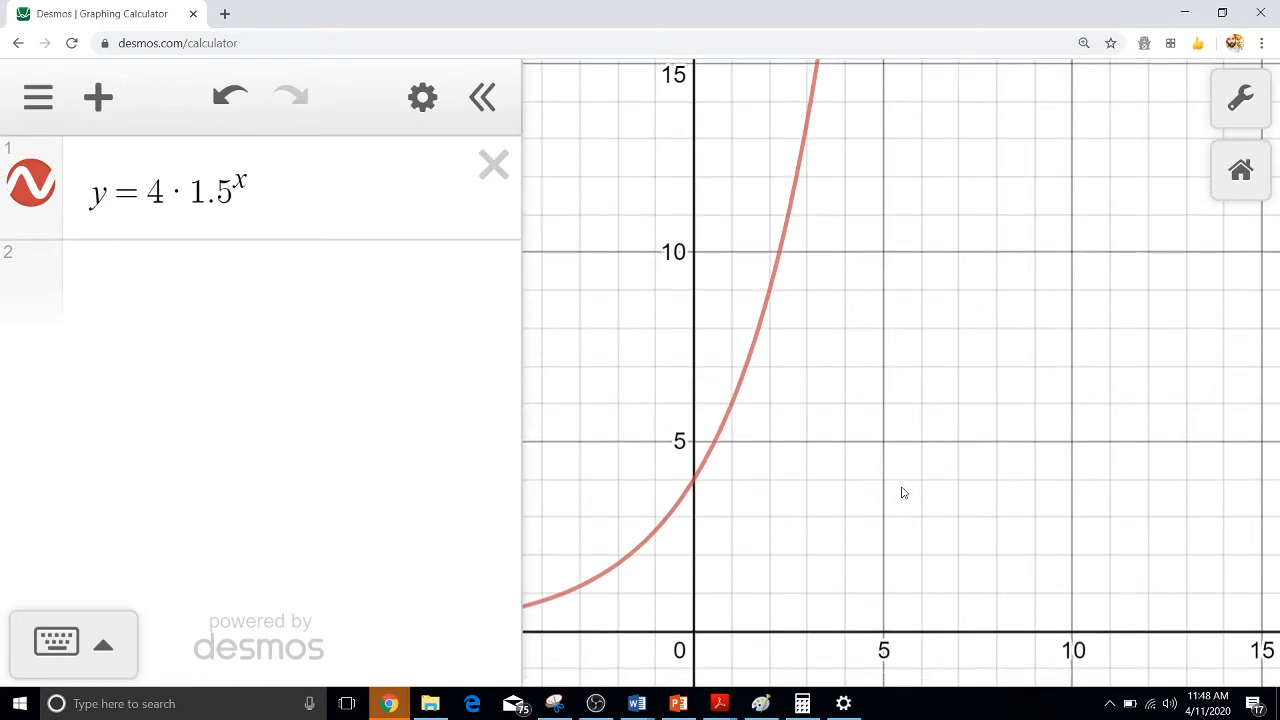
{"action": "left_click", "coordinate": [1250, 105]}
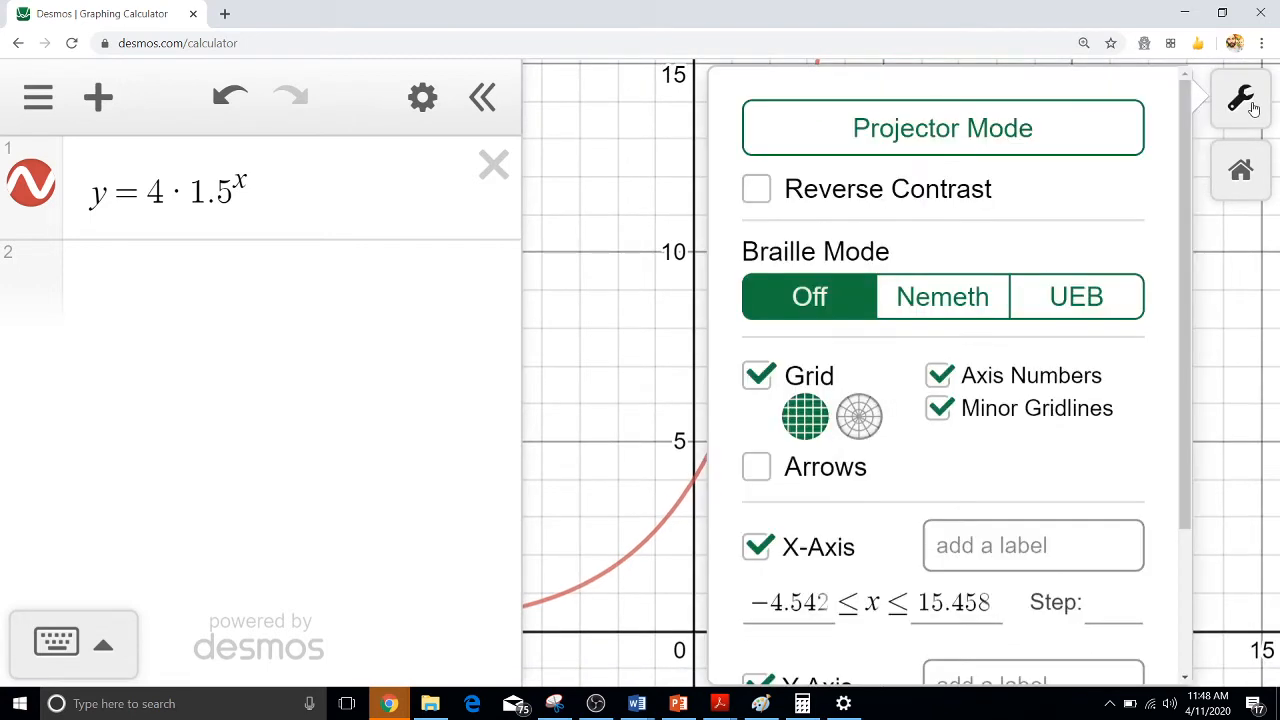
{"action": "left_click_drag", "start_coordinate": [1192, 385], "coordinate": [1183, 489]}
{"action": "left_click", "coordinate": [830, 446]}
{"action": "key", "text": "BackSpace"}
{"action": "key", "text": "BackSpace"}
{"action": "key", "text": "BackSpace"}
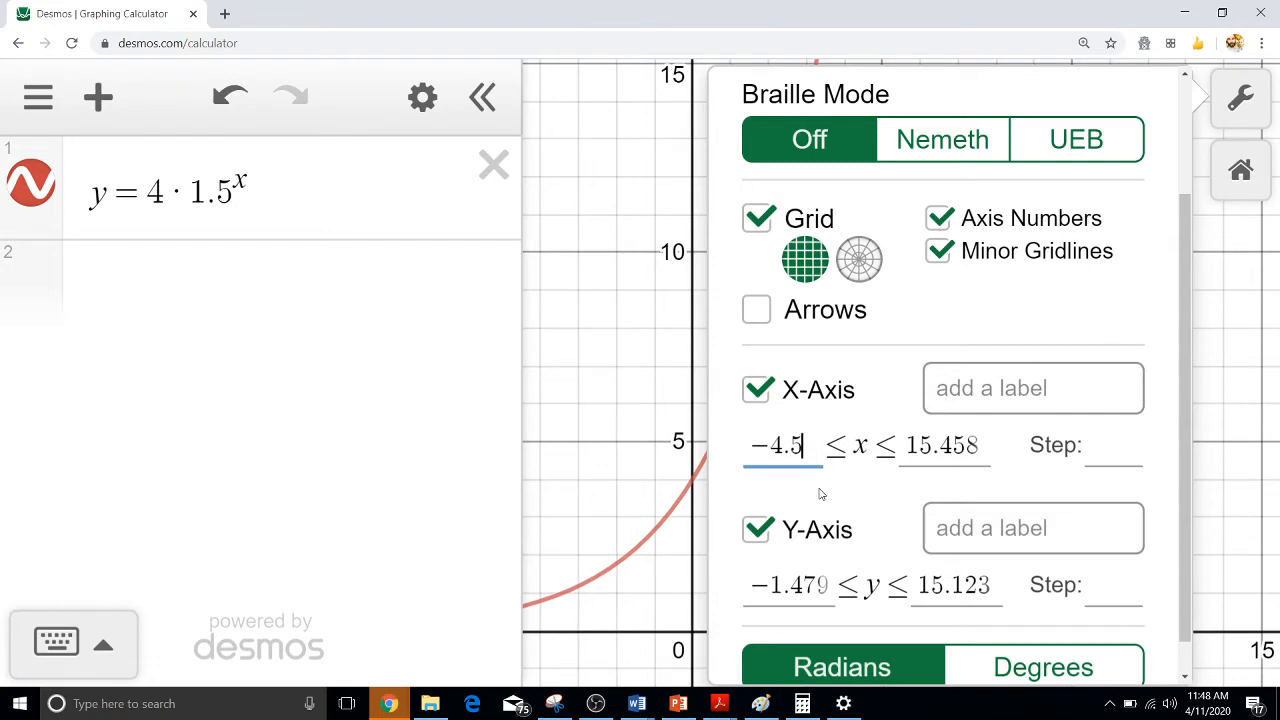
{"action": "left_click", "coordinate": [967, 452]}
{"action": "left_click_drag", "start_coordinate": [967, 452], "coordinate": [890, 450]}
{"action": "type", "text": "5"}
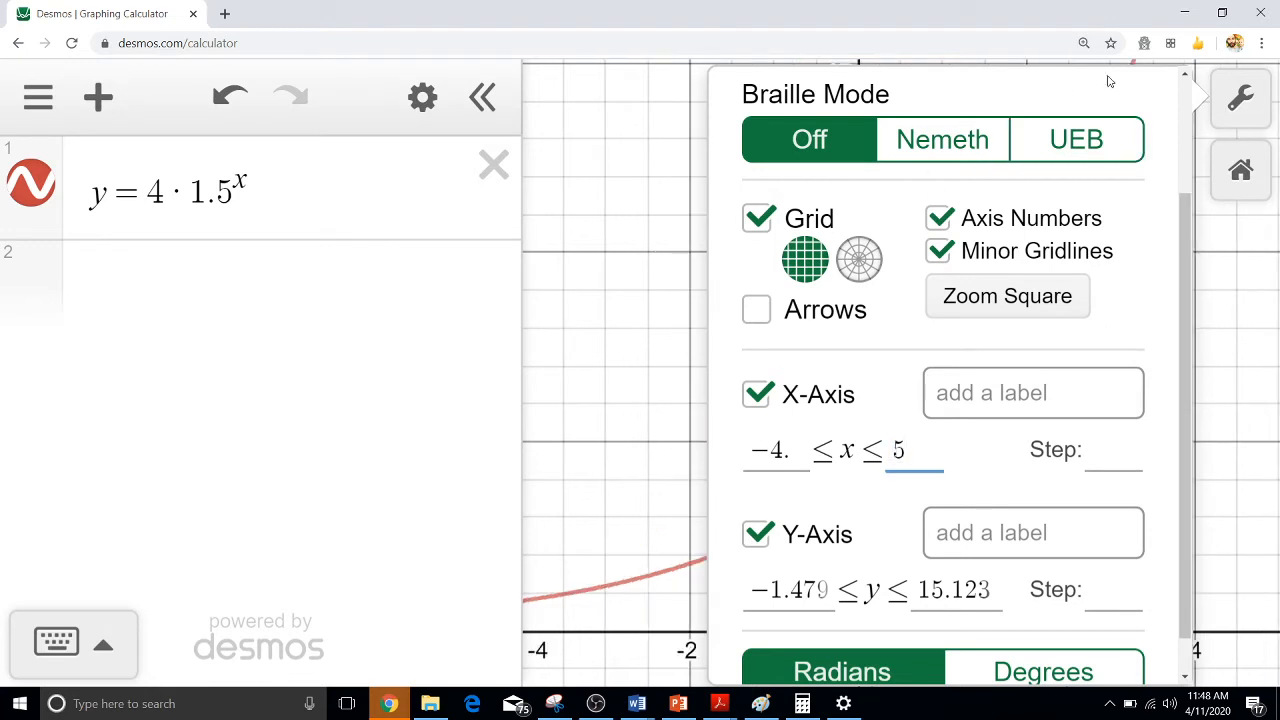
{"action": "left_click", "coordinate": [1240, 98]}
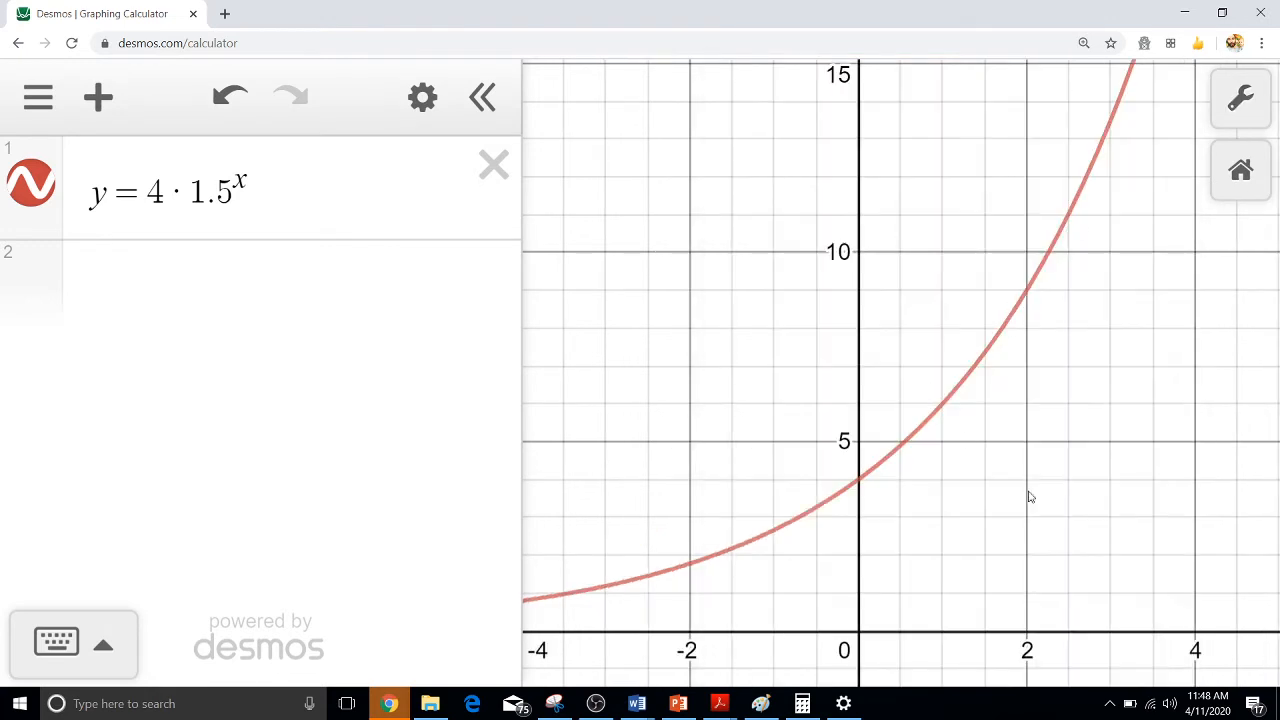
Examine the upper part of the curve around x = 5 and trace its coordinates there
{"action": "left_click_drag", "start_coordinate": [1220, 420], "coordinate": [1053, 426]}
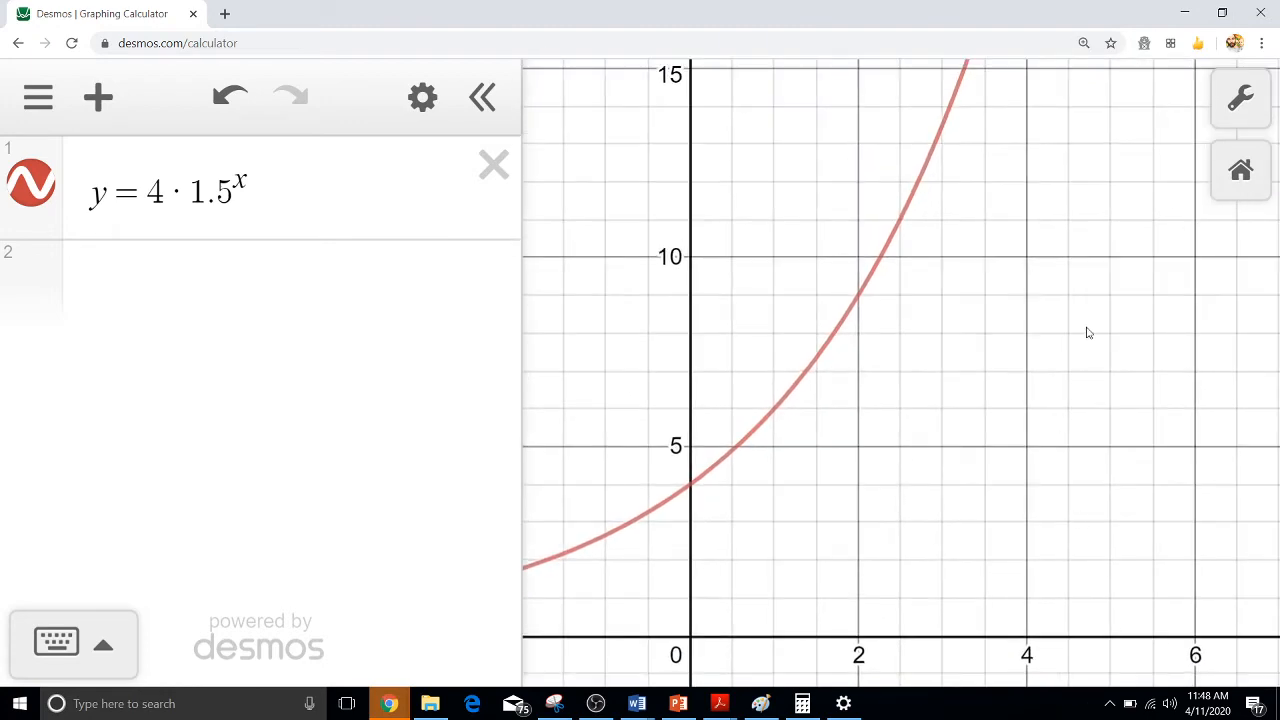
{"action": "left_click_drag", "start_coordinate": [1117, 306], "coordinate": [1051, 445]}
{"action": "left_click_drag", "start_coordinate": [1095, 185], "coordinate": [991, 491]}
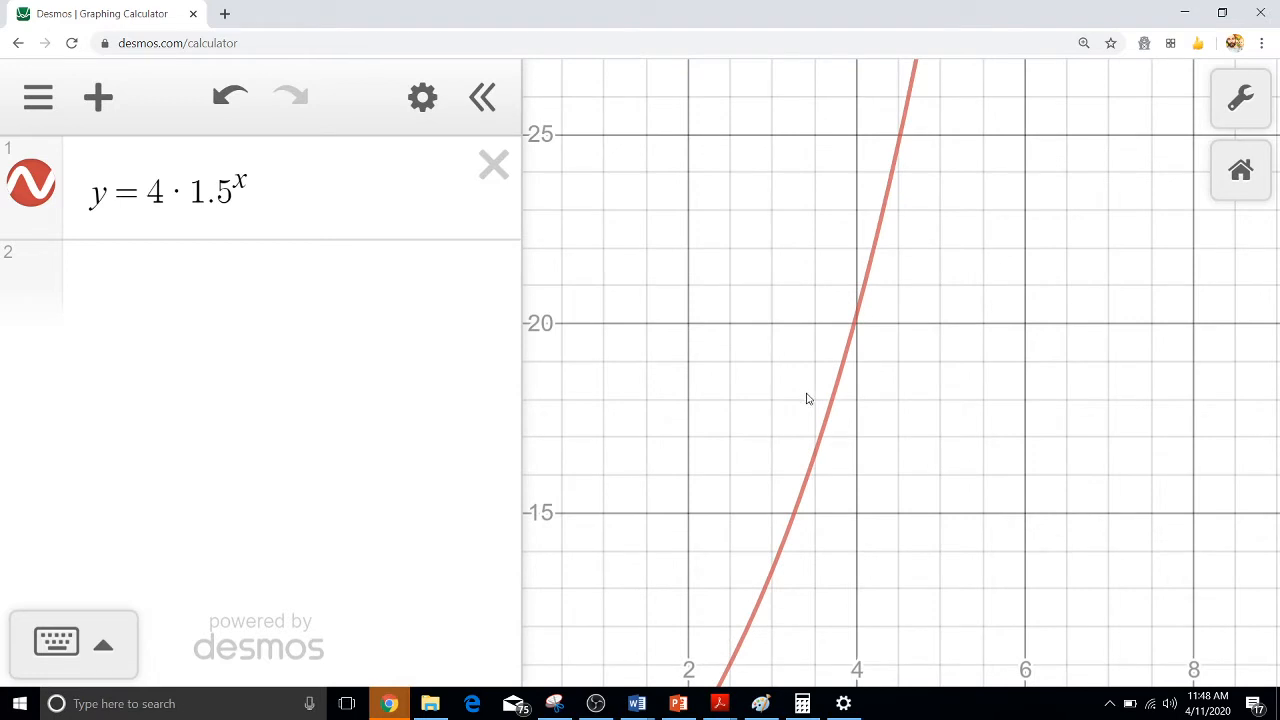
{"action": "left_click_drag", "start_coordinate": [825, 420], "coordinate": [900, 229]}
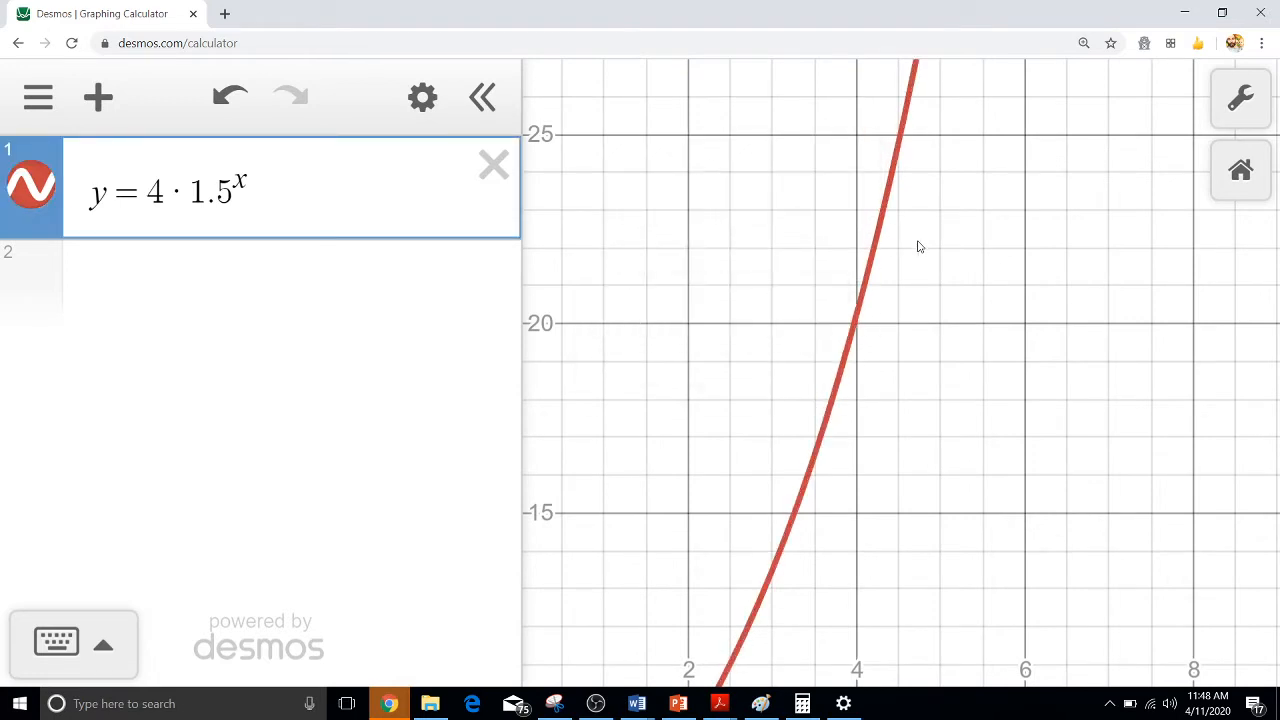
{"action": "scroll", "coordinate": [949, 266], "scroll_direction": "down", "scroll_amount": 3}
{"action": "left_click_drag", "start_coordinate": [997, 229], "coordinate": [888, 462]}
{"action": "mouse_move", "coordinate": [826, 300]}
{"action": "left_mouse_down"}
{"action": "mouse_move", "coordinate": [836, 265]}
{"action": "mouse_move", "coordinate": [835, 313]}
{"action": "left_mouse_up"}
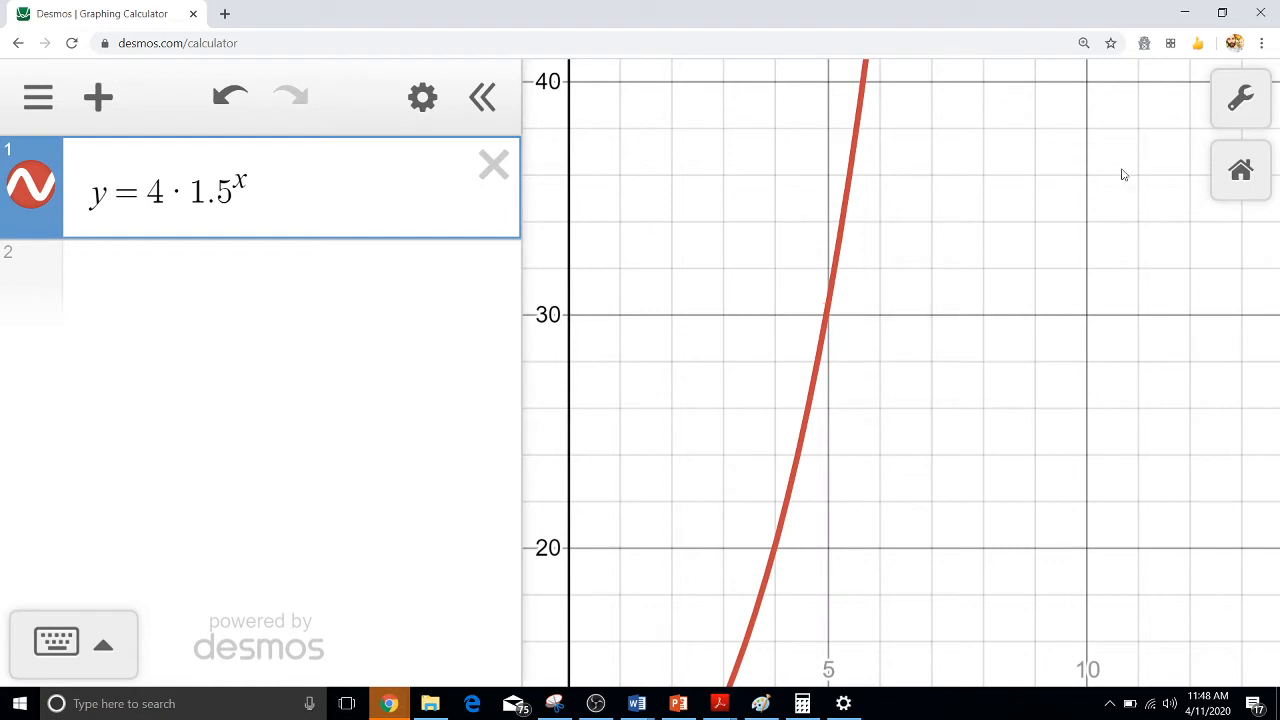
Set the graph's y-axis range from 0 to 40 in the graph settings
{"action": "left_click", "coordinate": [1238, 108]}
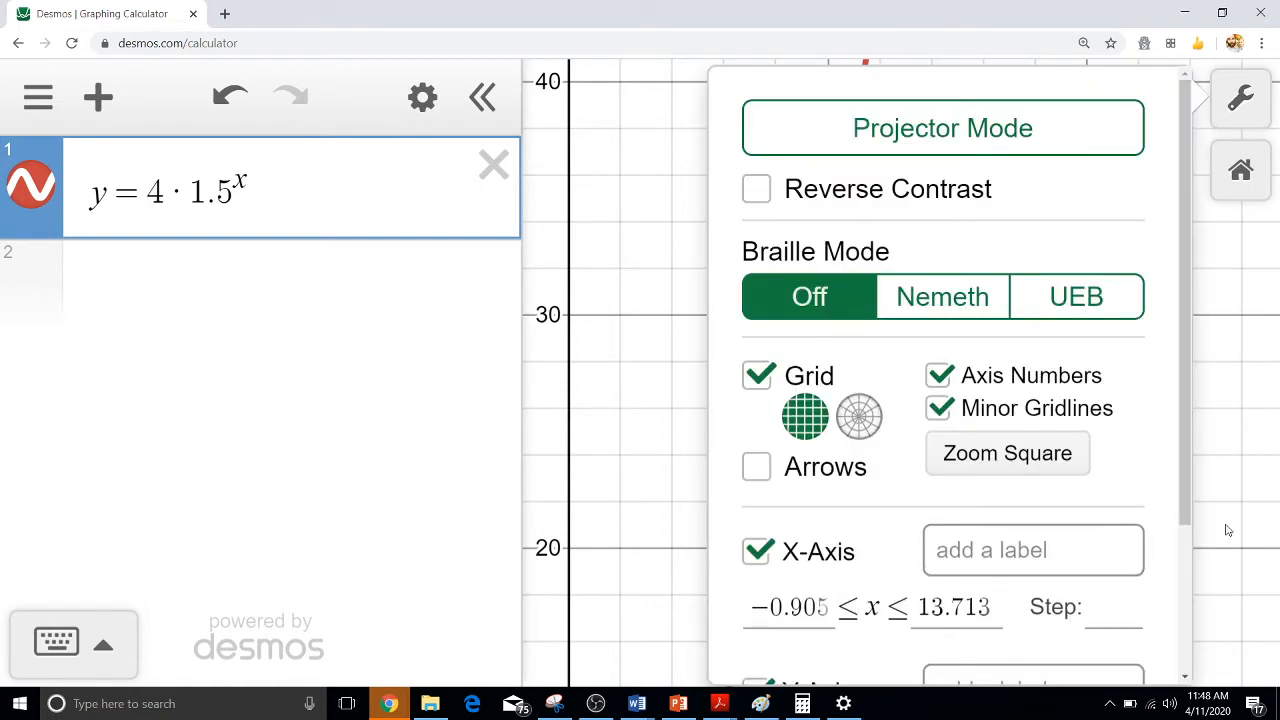
{"action": "left_click_drag", "start_coordinate": [1188, 453], "coordinate": [1190, 580]}
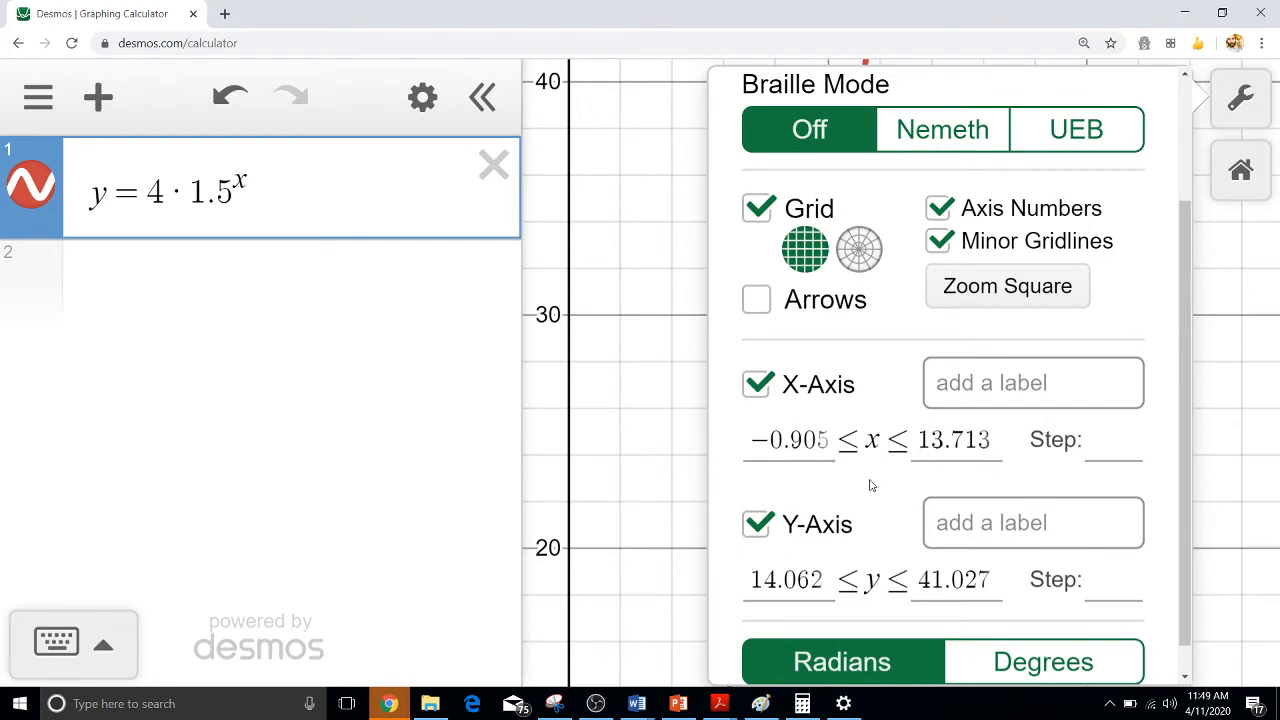
{"action": "left_click", "coordinate": [824, 580]}
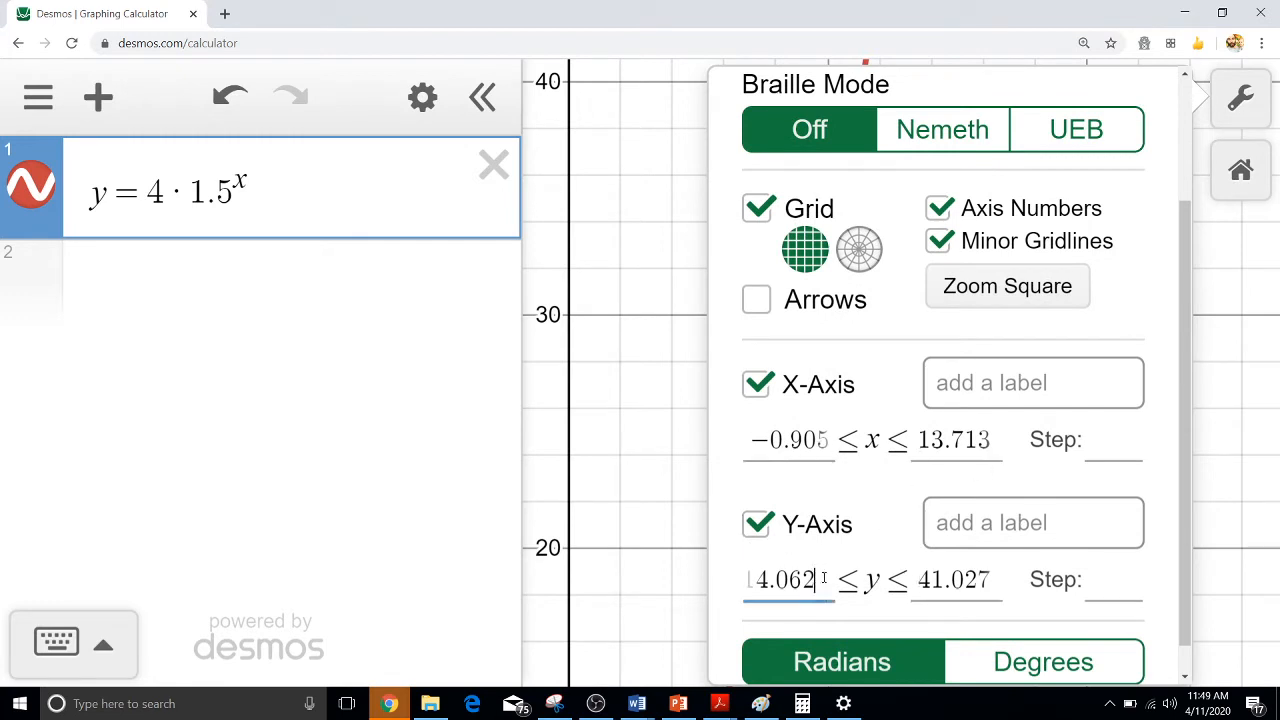
{"action": "left_click_drag", "start_coordinate": [824, 580], "coordinate": [741, 584]}
{"action": "type", "text": "0"}
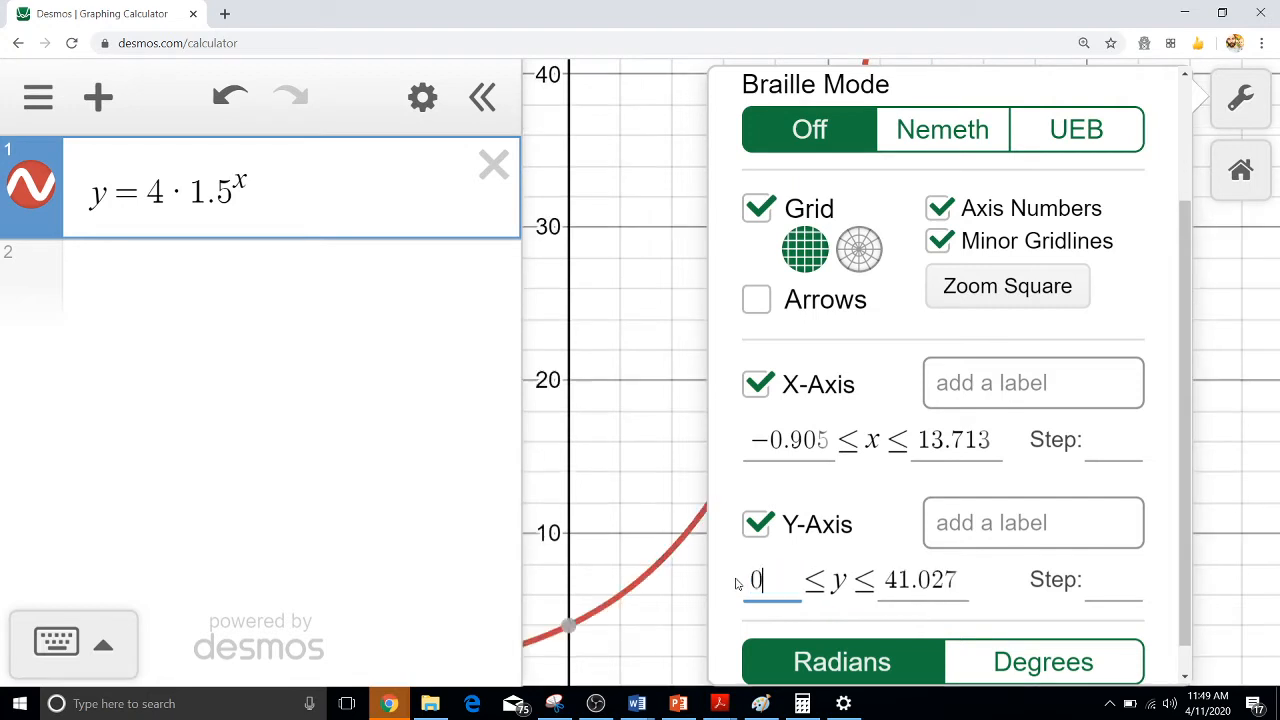
{"action": "left_click_drag", "start_coordinate": [962, 580], "coordinate": [884, 580]}
{"action": "type", "text": "40"}
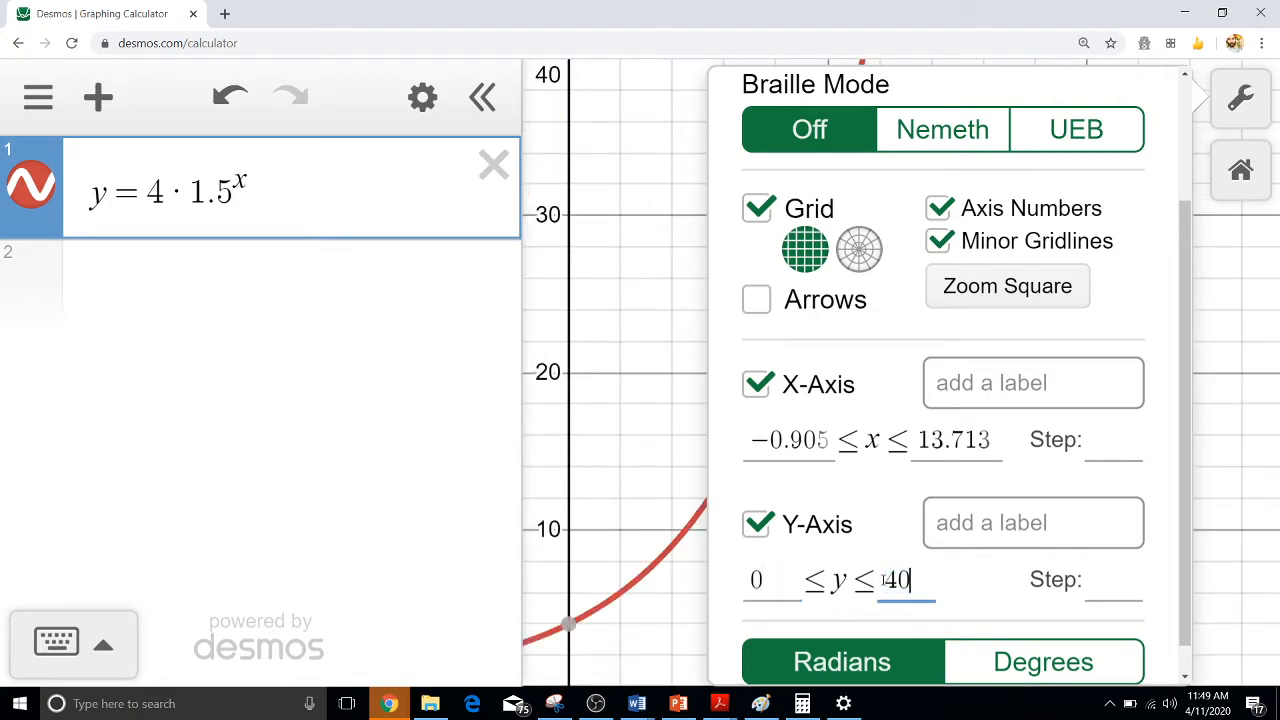
{"action": "left_click", "coordinate": [660, 434]}
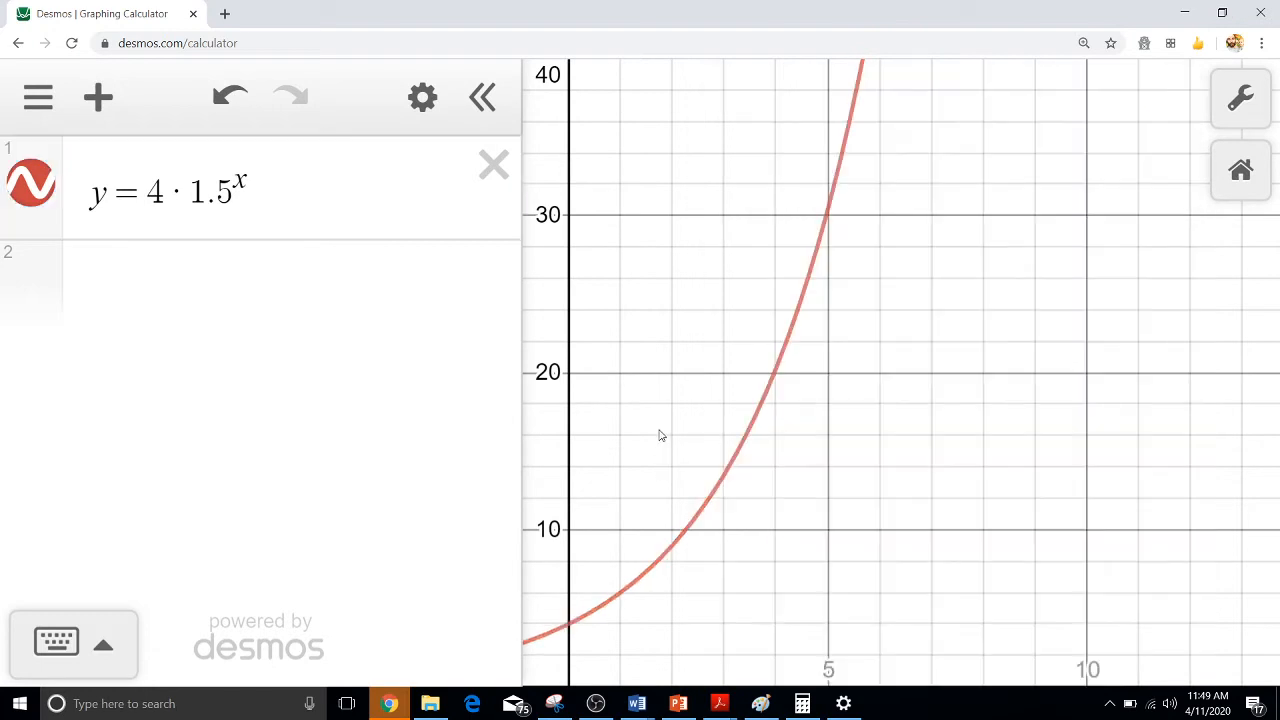
Read the curve's coordinates at its y-intercept and at x = 5
{"action": "left_click", "coordinate": [570, 627]}
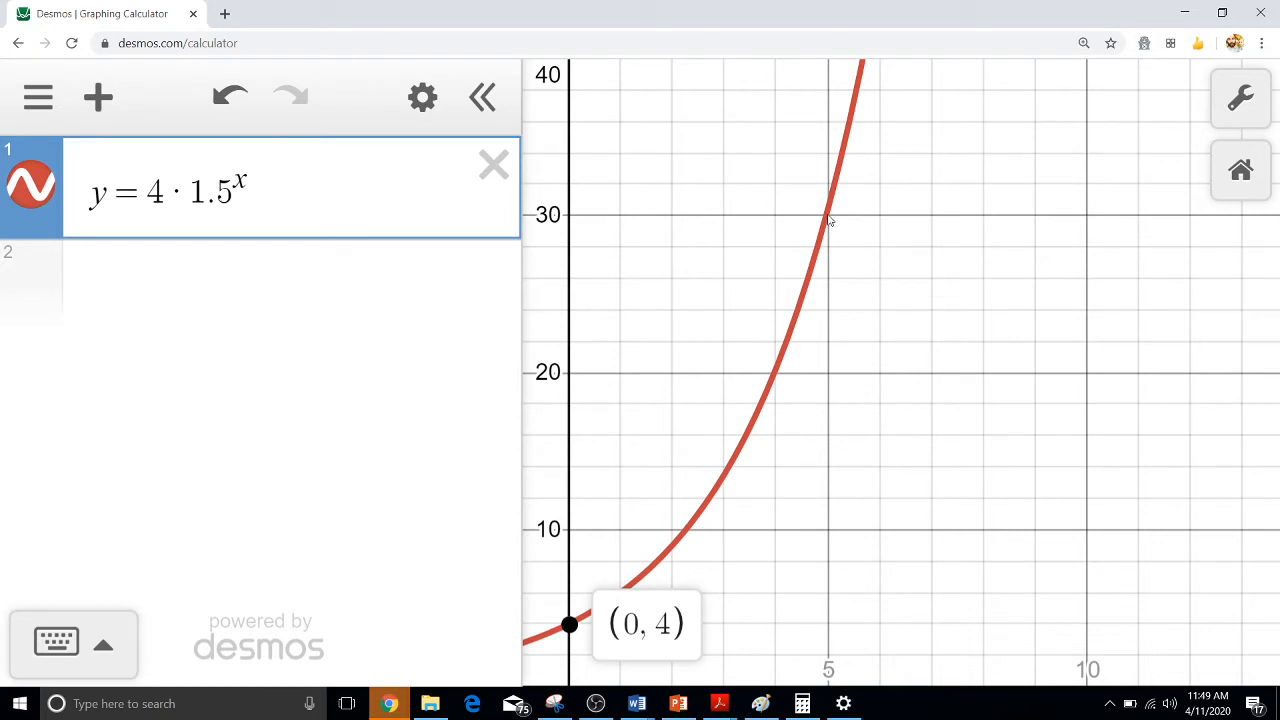
{"action": "left_click_drag", "start_coordinate": [828, 218], "coordinate": [830, 218]}
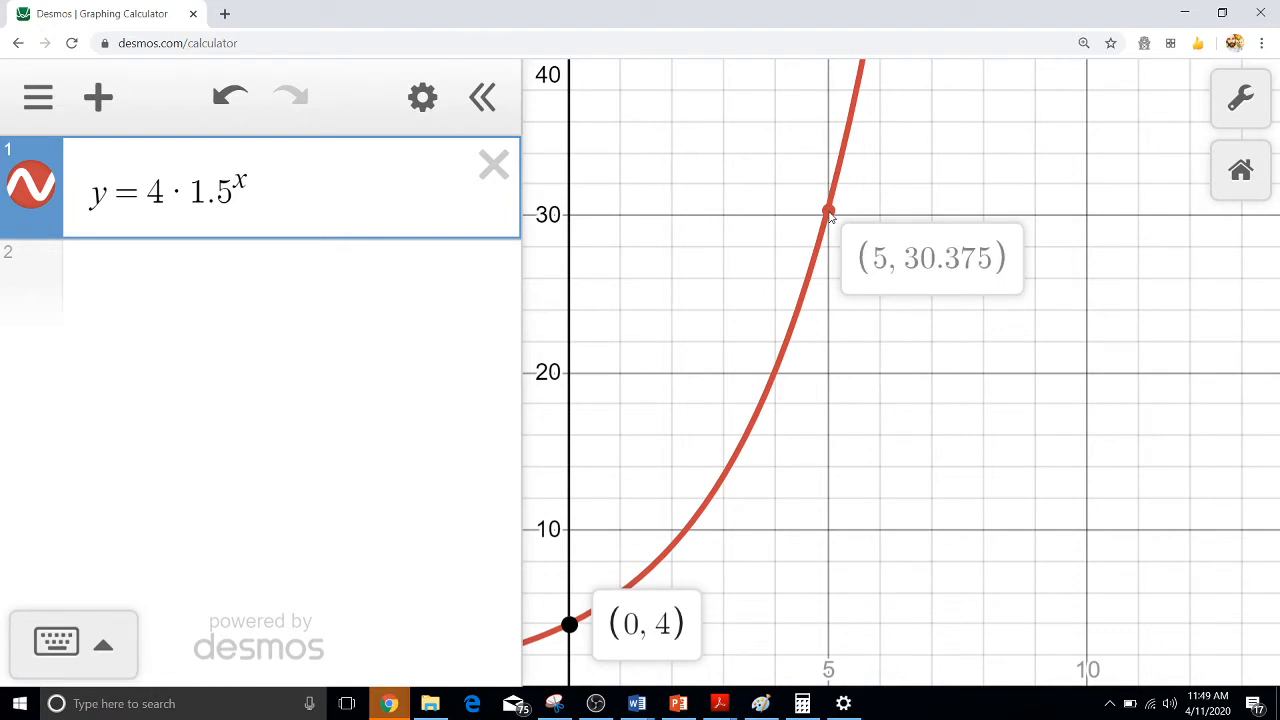
{"action": "left_click_drag", "start_coordinate": [830, 218], "coordinate": [830, 218]}
Plot the point (5, 30.38) as a second expression below the equation
{"action": "left_click", "coordinate": [256, 295]}
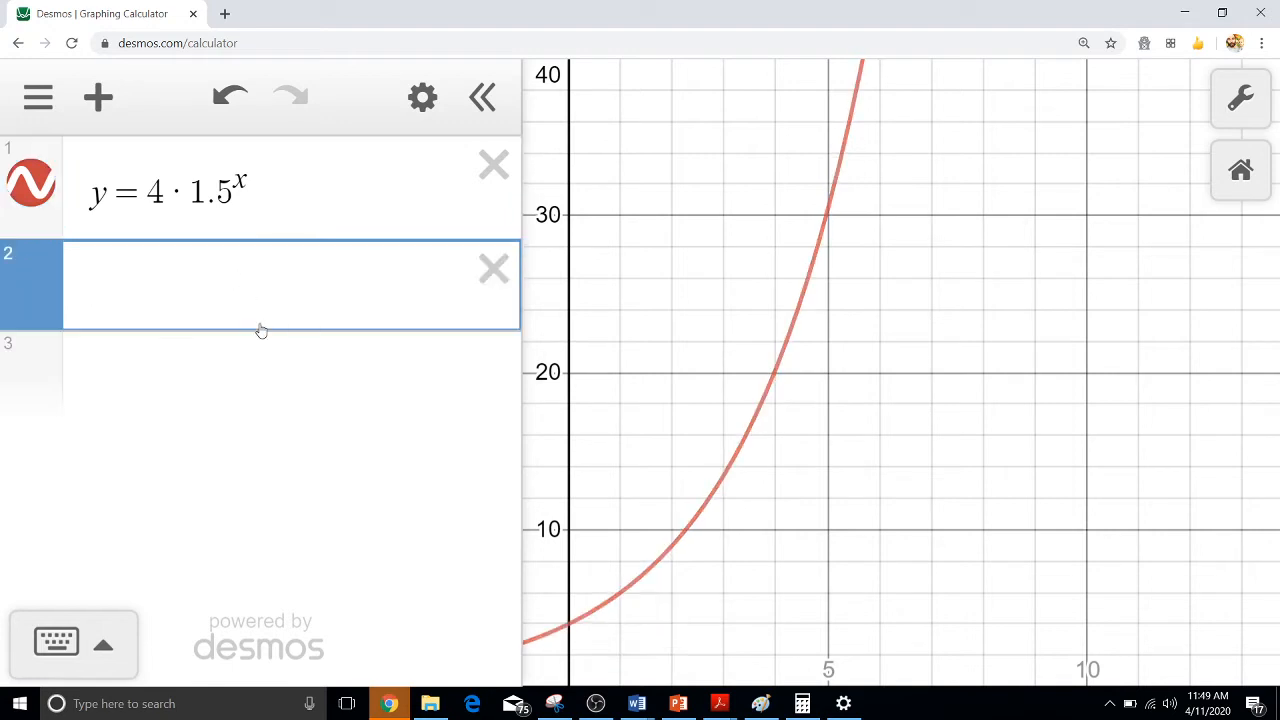
{"action": "type", "text": "(5,3"}
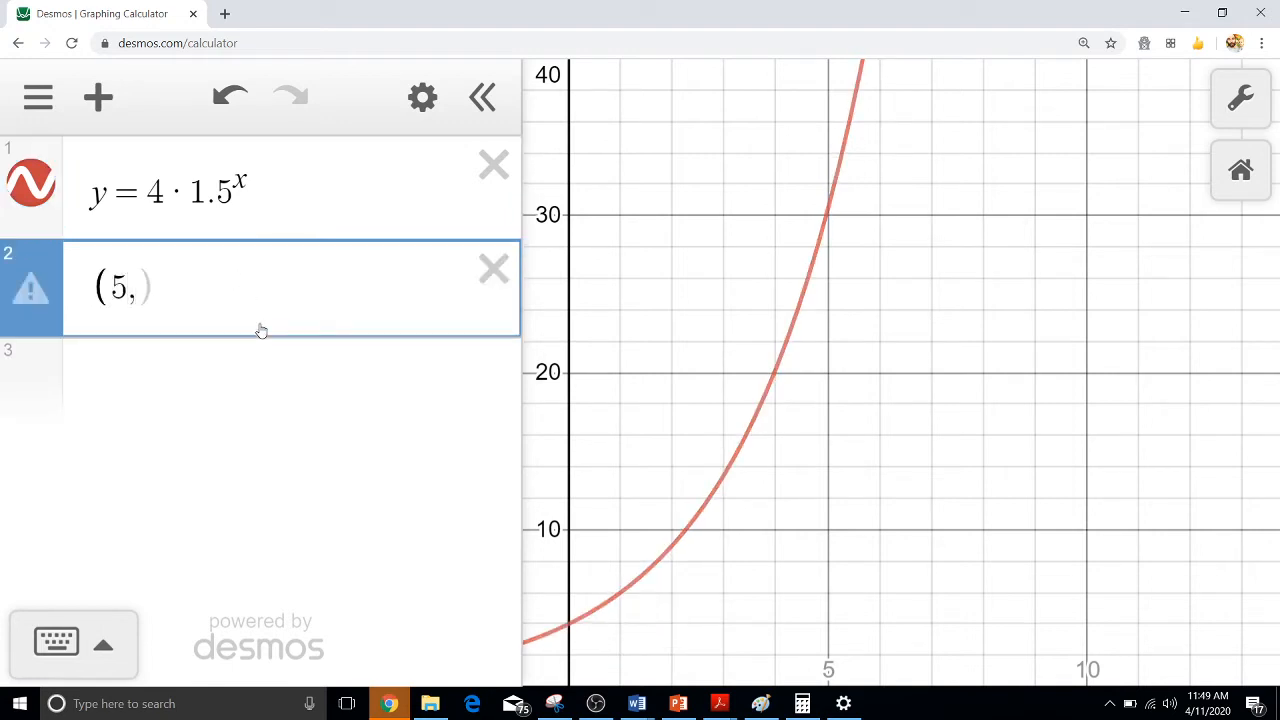
{"action": "type", "text": "0."}
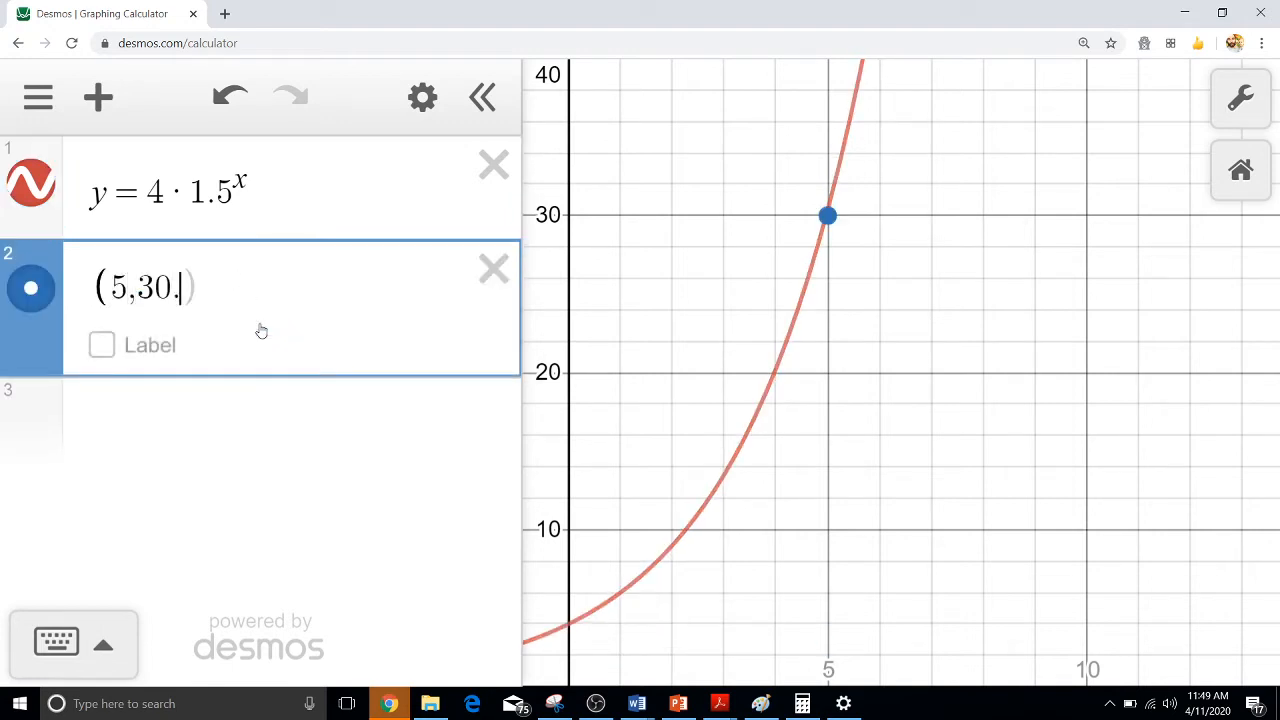
{"action": "type", "text": "38"}
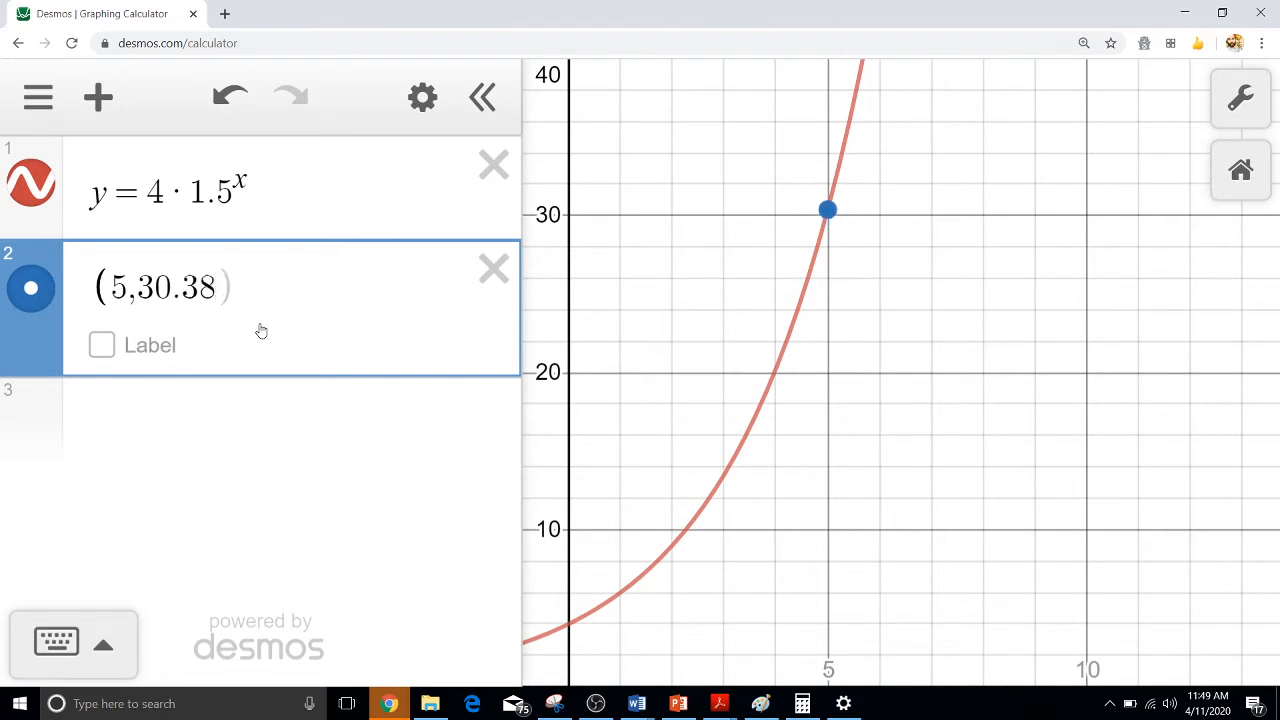
Label the plotted point at x = 5 with its coordinates and display the coordinates of the curve's y-intercept
{"action": "mouse_move", "coordinate": [826, 214]}
{"action": "left_mouse_down"}
{"action": "mouse_move", "coordinate": [840, 208]}
{"action": "mouse_move", "coordinate": [841, 222]}
{"action": "left_mouse_up"}
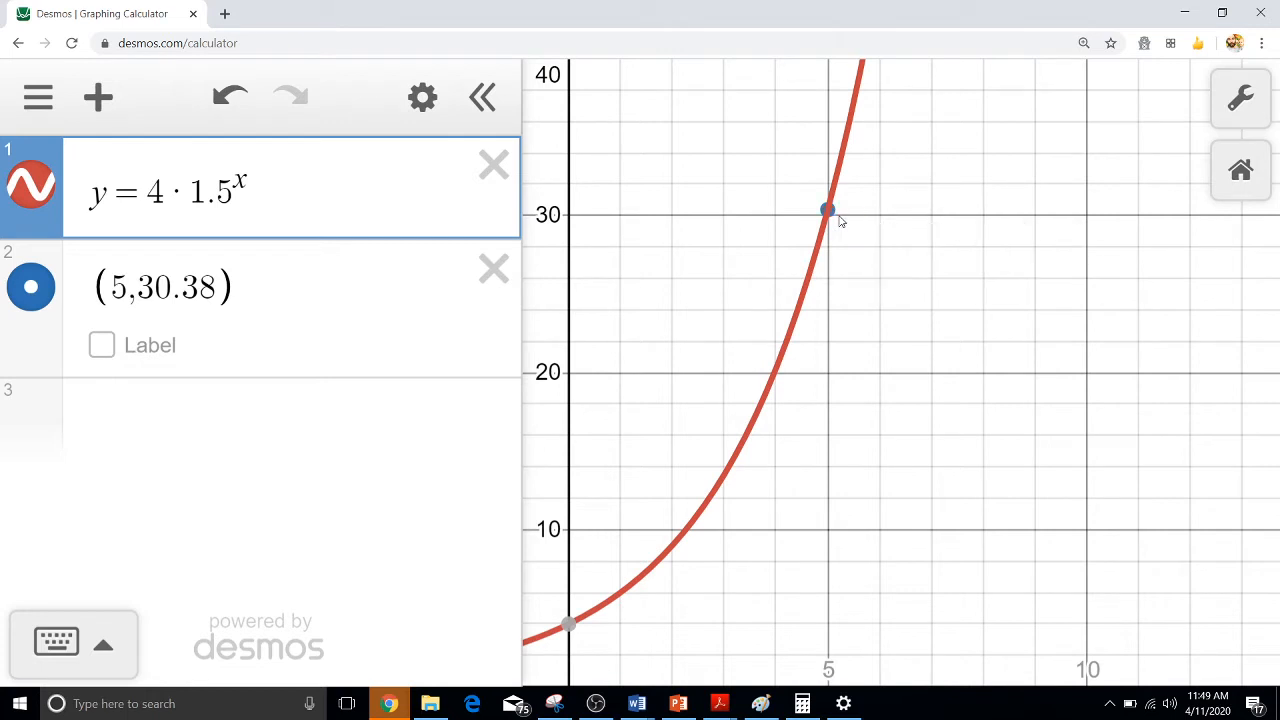
{"action": "left_click", "coordinate": [568, 625]}
{"action": "left_click", "coordinate": [835, 214]}
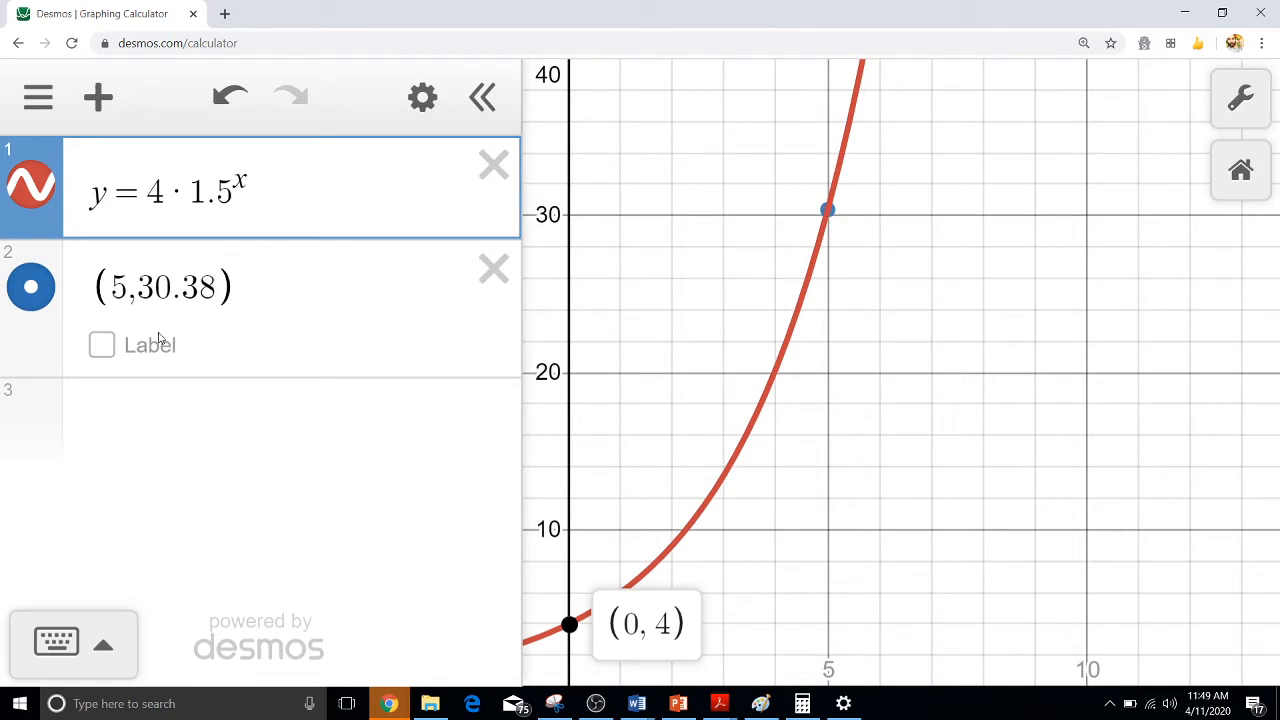
{"action": "left_click", "coordinate": [101, 344]}
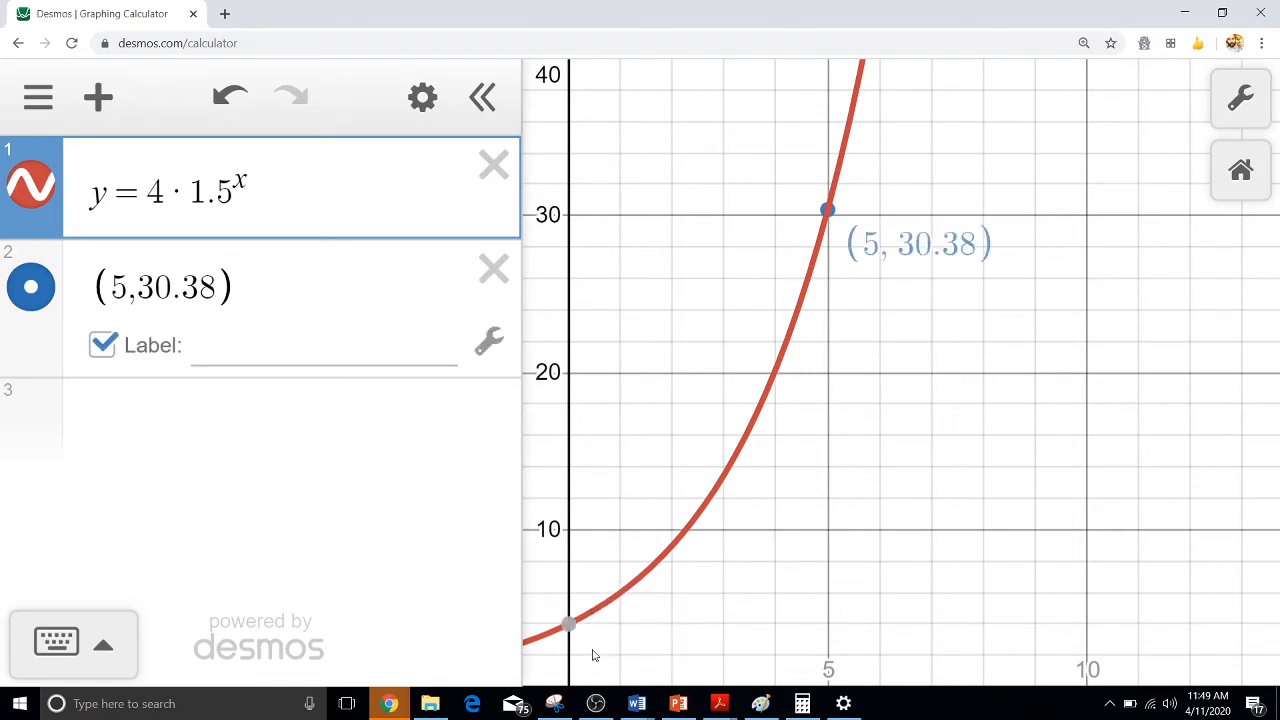
{"action": "left_click", "coordinate": [570, 626]}
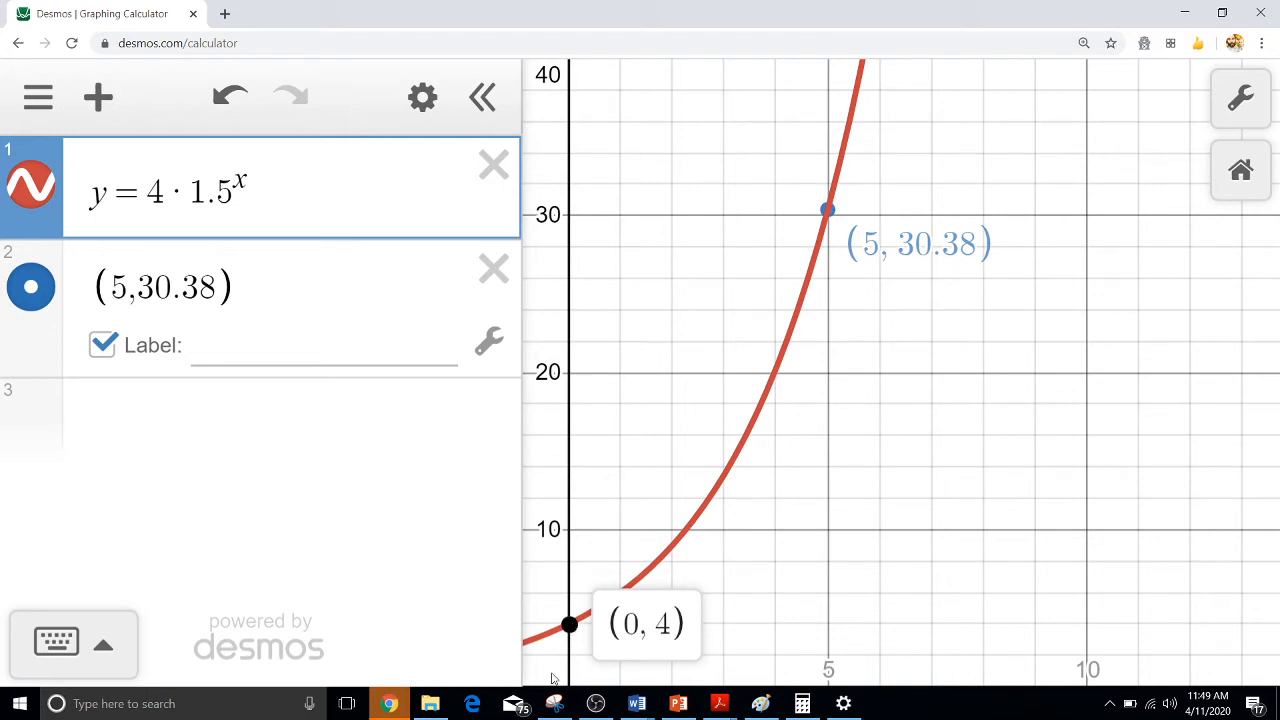
Switch to Snipping Tool and capture the graph region containing the y-intercept and the labelled point at x = 5
{"action": "mouse_move", "coordinate": [558, 708]}
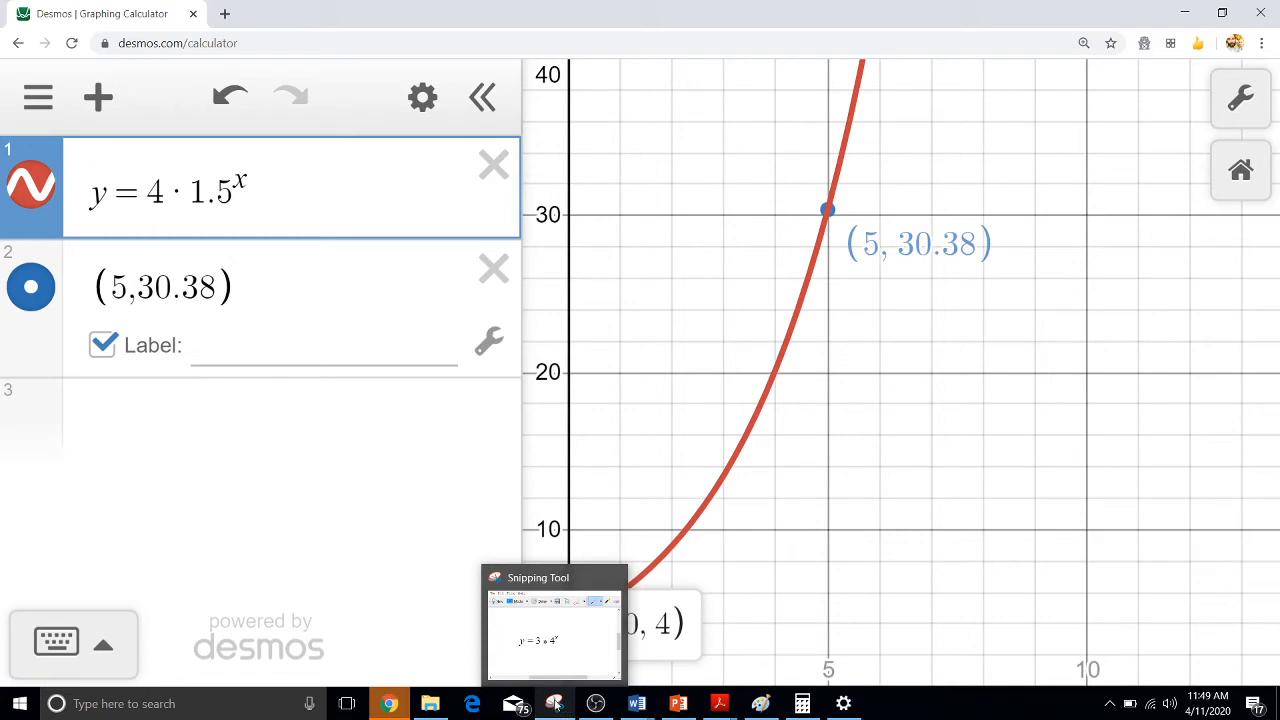
{"action": "left_click", "coordinate": [558, 704]}
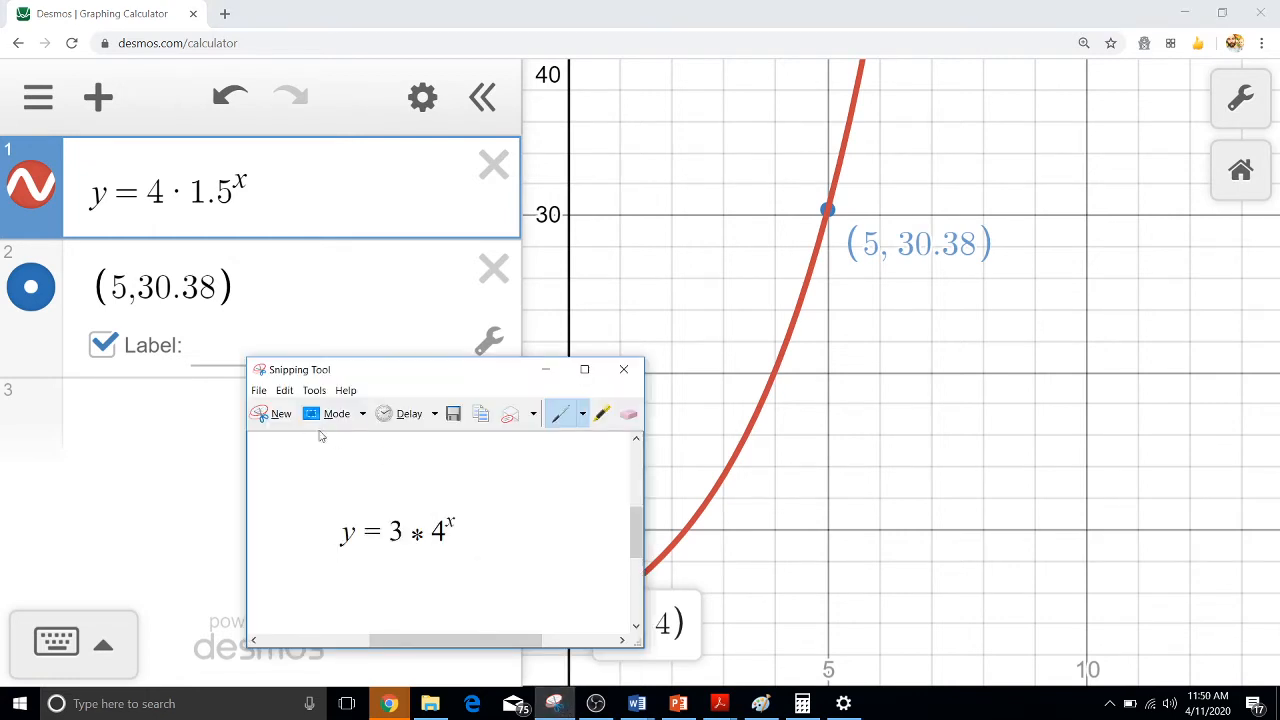
{"action": "left_click", "coordinate": [265, 416]}
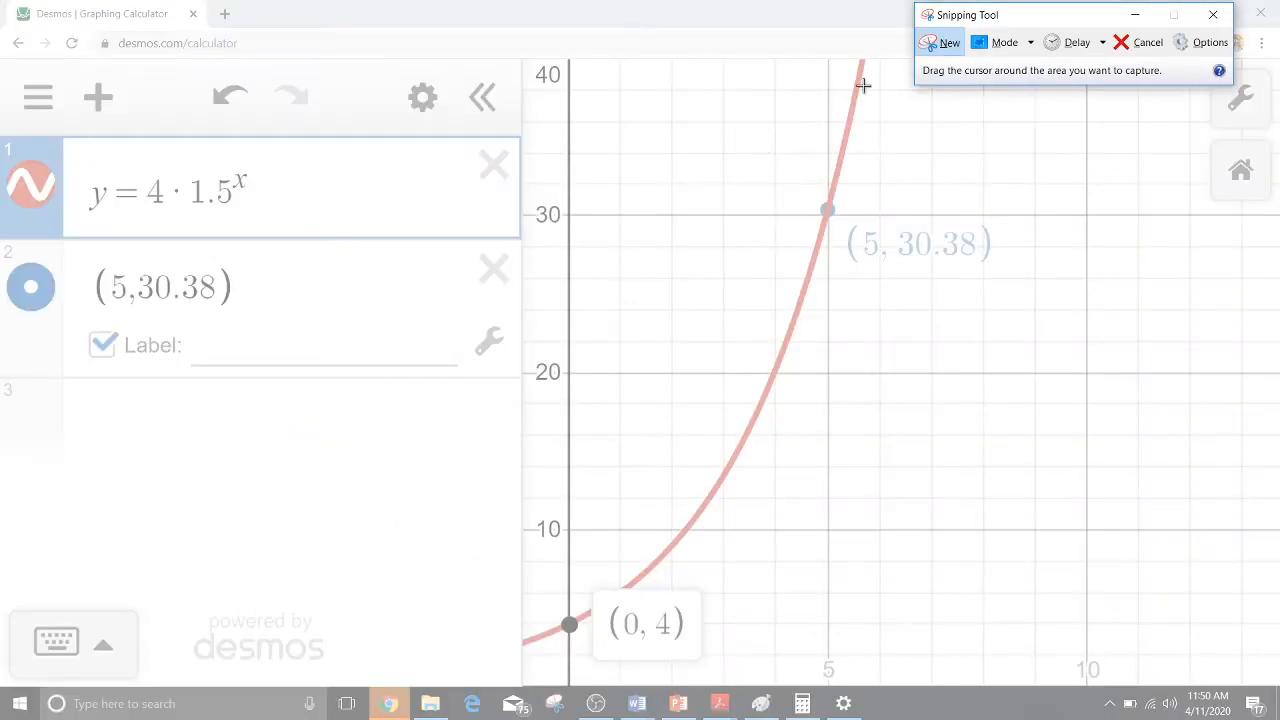
{"action": "left_click_drag", "start_coordinate": [544, 660], "coordinate": [1006, 176]}
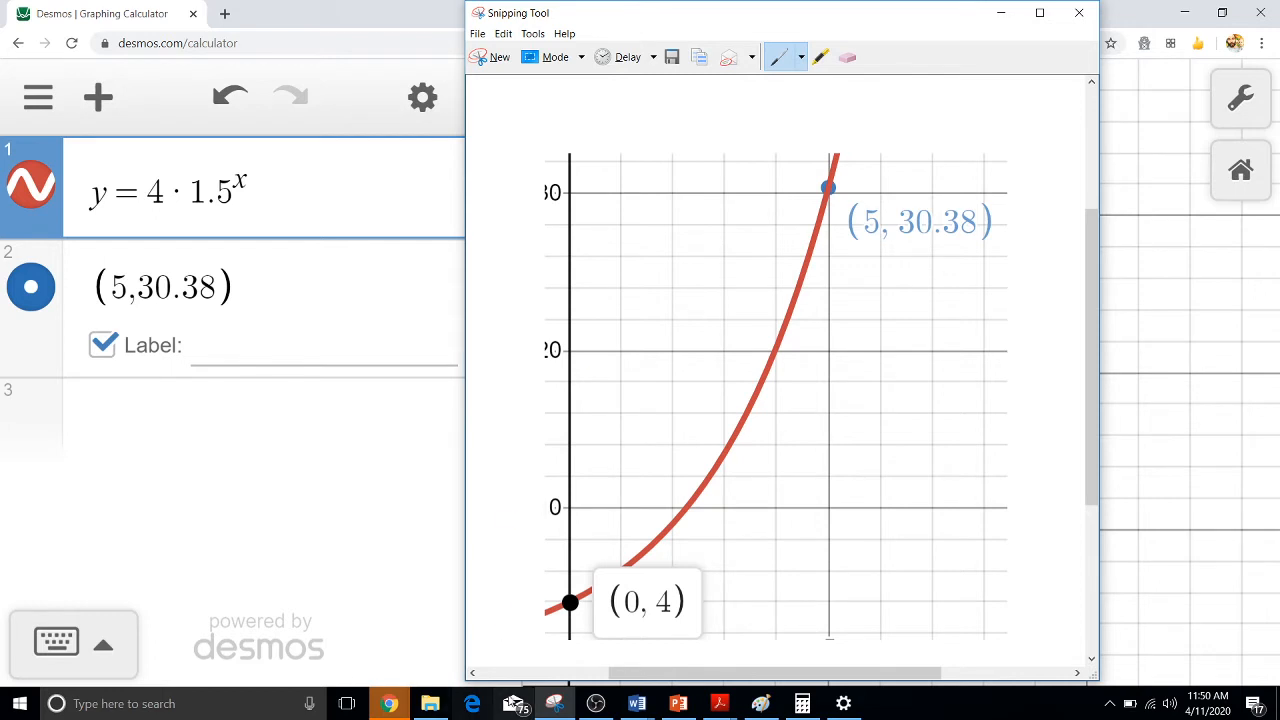
Switch to the Google Docs document and paste the captured graph two lines below the ball-bounce question
{"action": "left_click", "coordinate": [373, 543]}
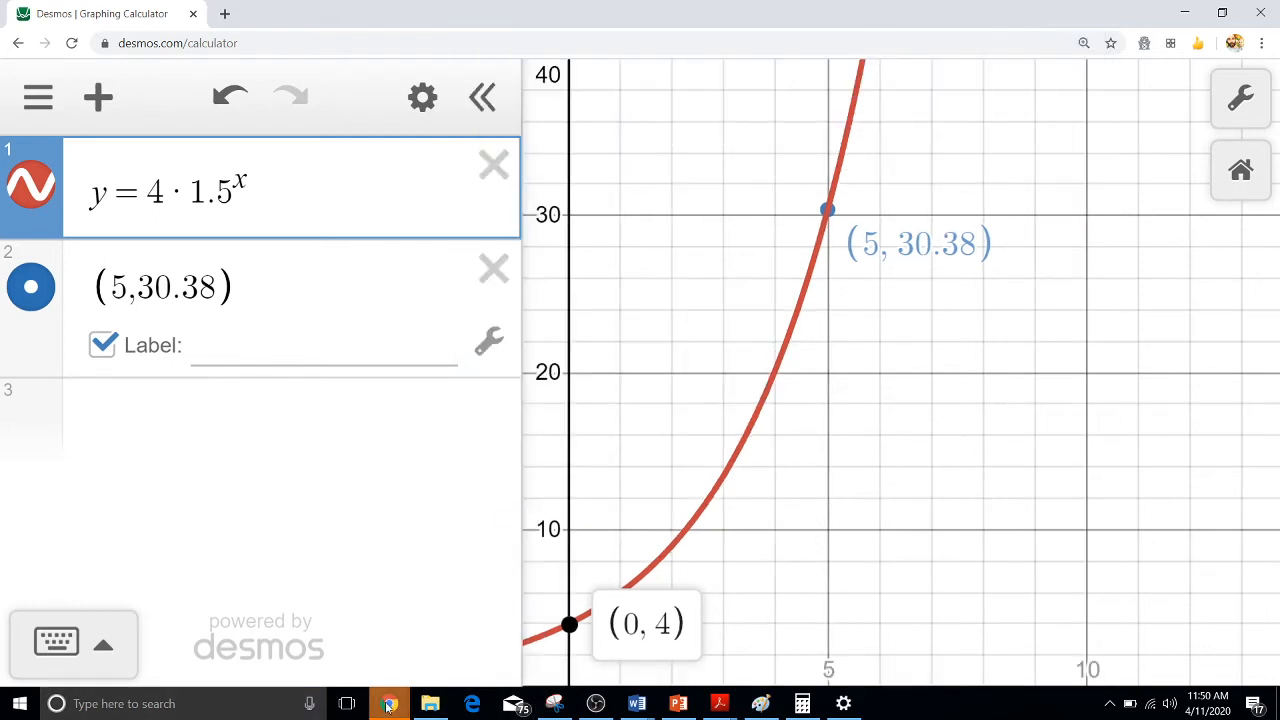
{"action": "mouse_move", "coordinate": [389, 706]}
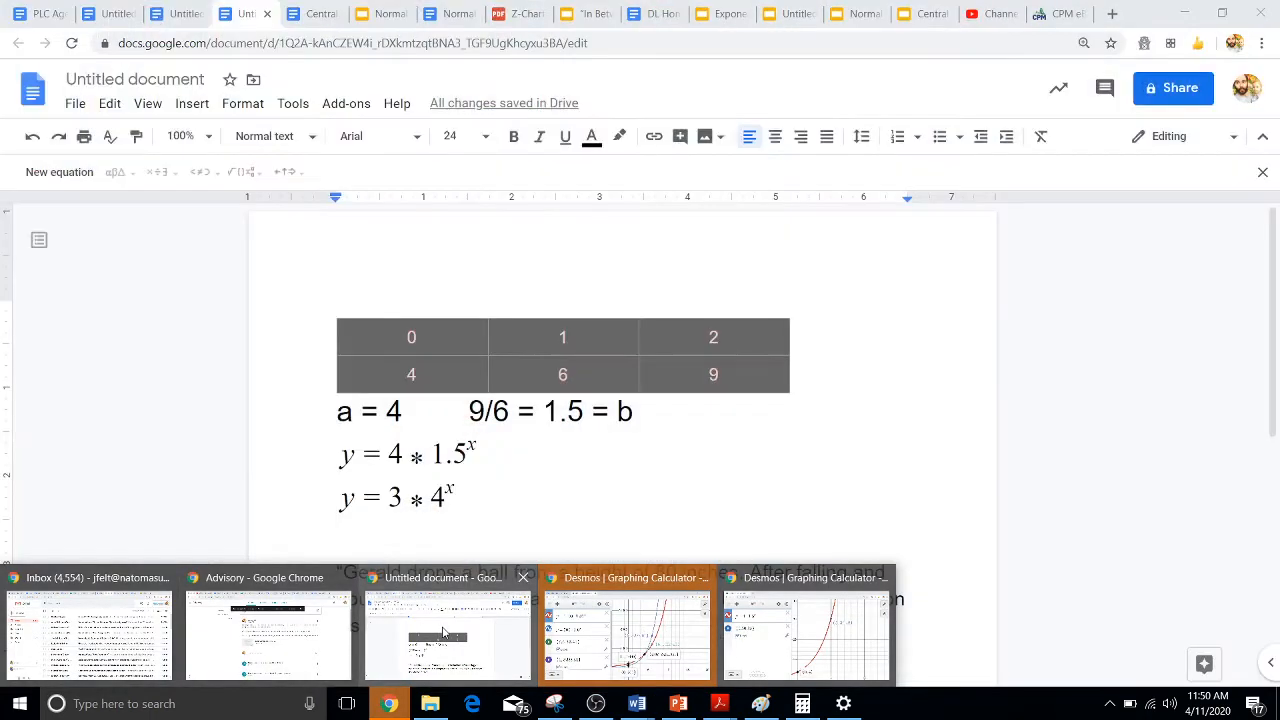
{"action": "left_click", "coordinate": [444, 632]}
{"action": "left_click", "coordinate": [541, 630]}
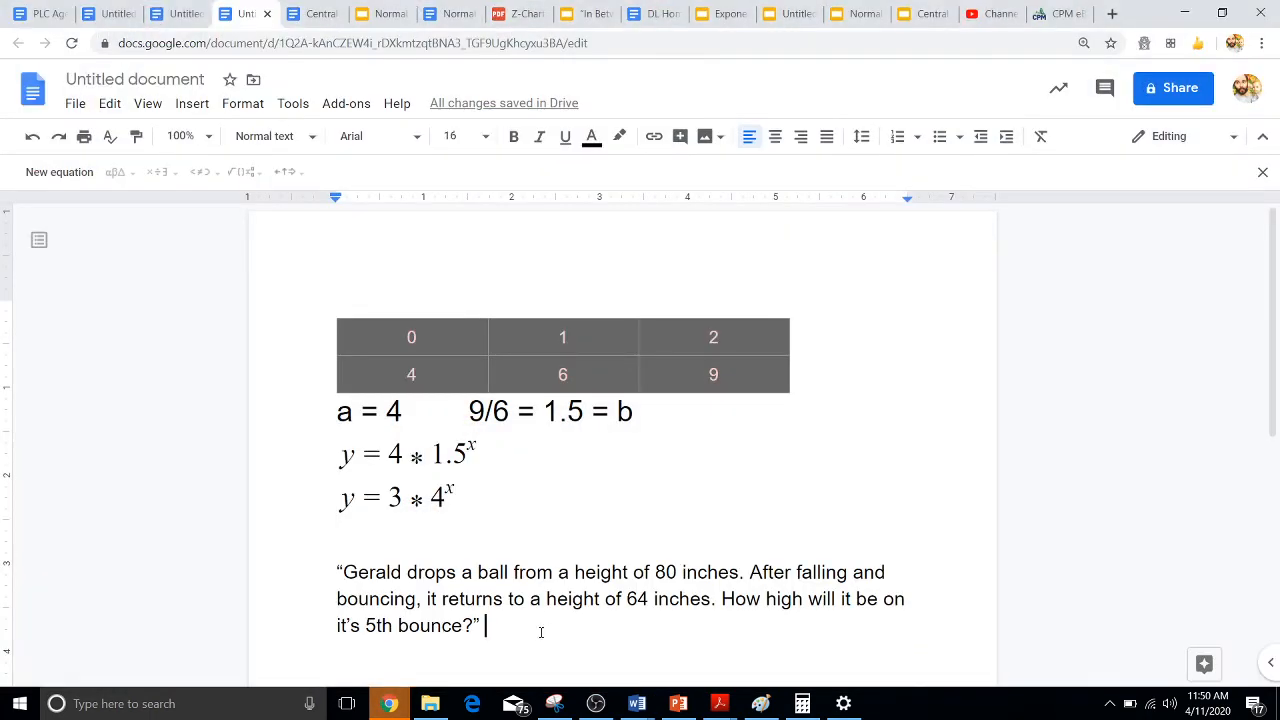
{"action": "key", "text": "Return"}
{"action": "key", "text": "Return"}
{"action": "key", "text": "ctrl+v"}
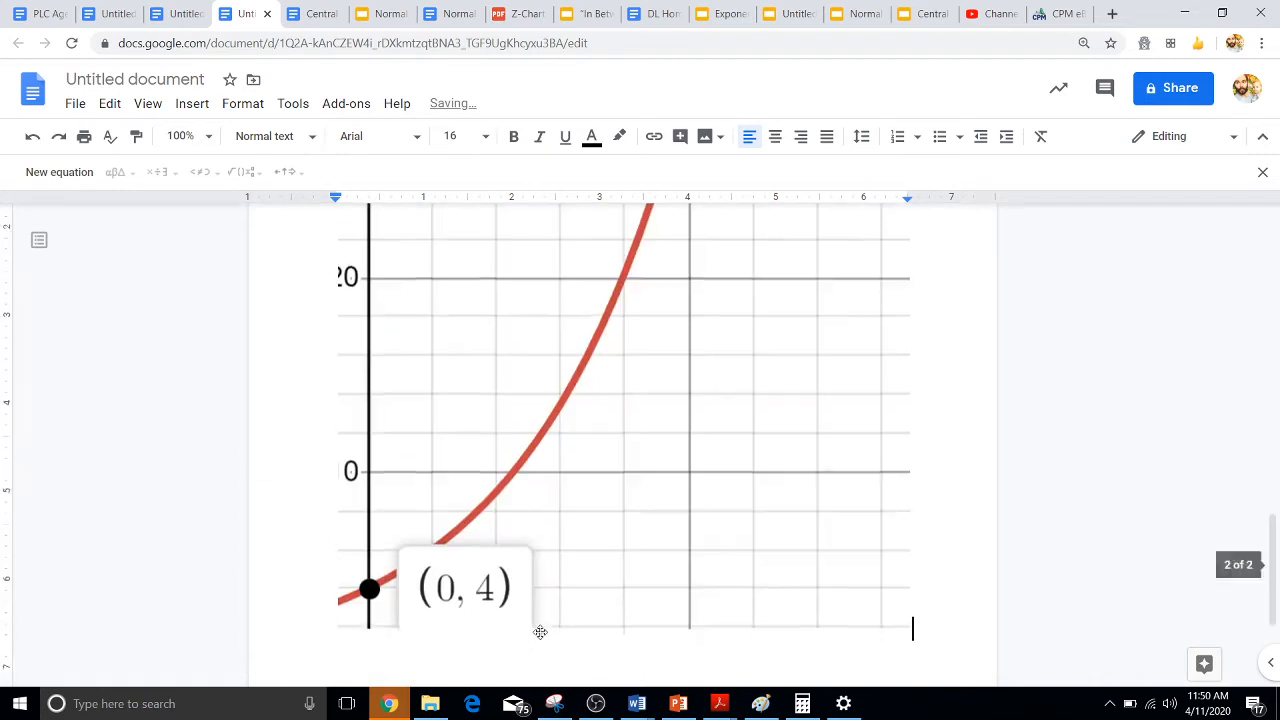
Shrink the pasted graph image proportionally to about 3 inches wide
{"action": "left_click", "coordinate": [796, 523]}
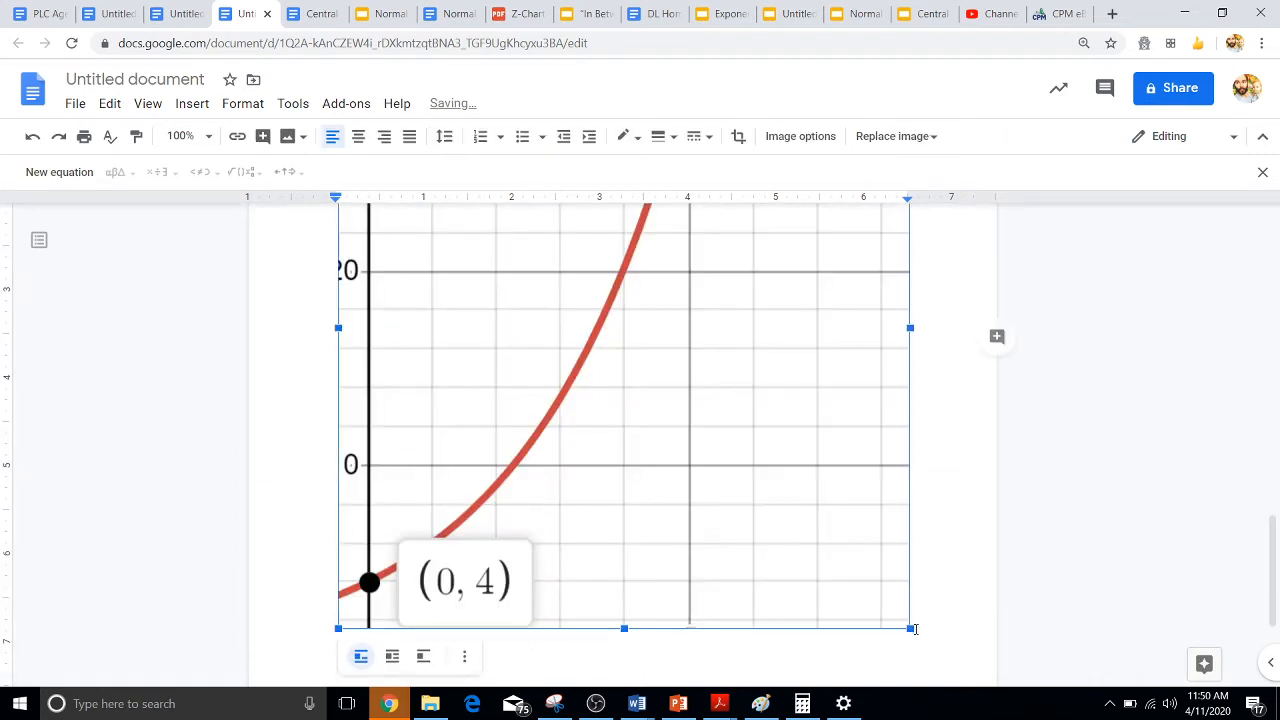
{"action": "left_click_drag", "start_coordinate": [910, 628], "coordinate": [744, 452]}
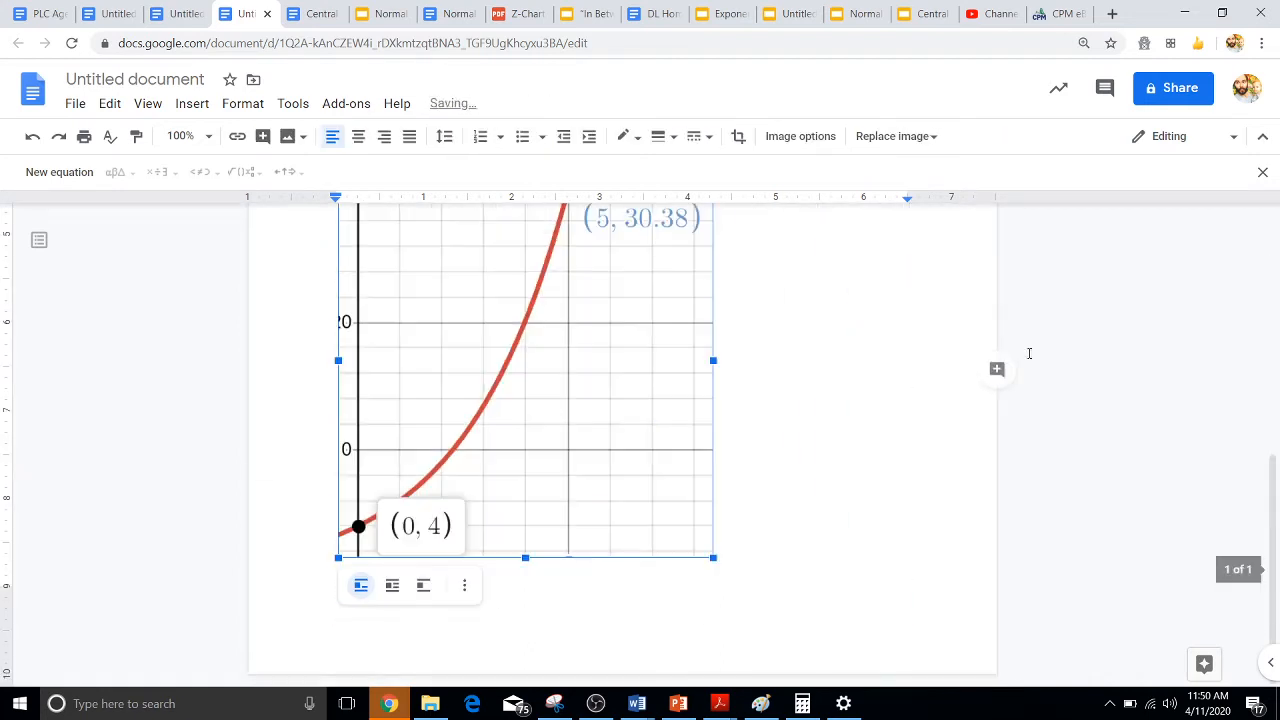
{"action": "scroll", "coordinate": [1274, 445], "scroll_direction": "up", "scroll_amount": 2}
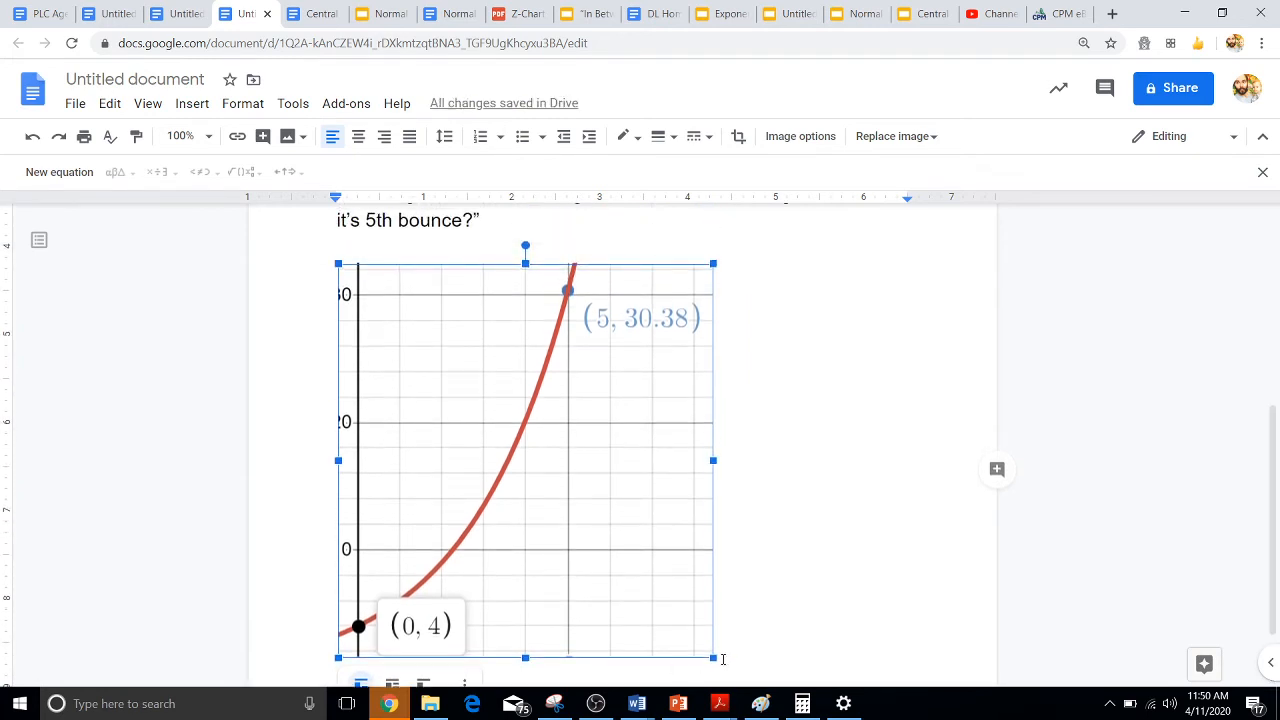
{"action": "left_click_drag", "start_coordinate": [713, 657], "coordinate": [599, 539]}
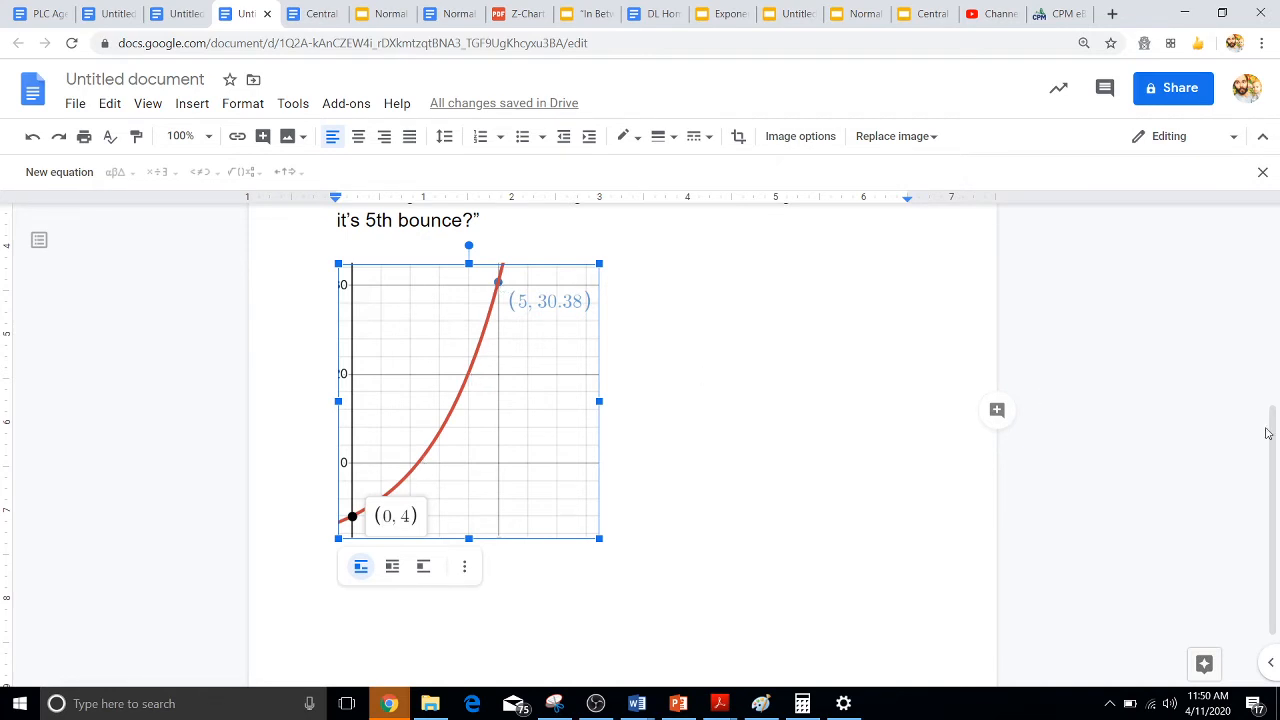
Delete the table, the line with the a and b values, and the equation y = 4 * 1.5^x above y = 3 * 4^x
{"action": "left_click_drag", "start_coordinate": [1275, 443], "coordinate": [1277, 407]}
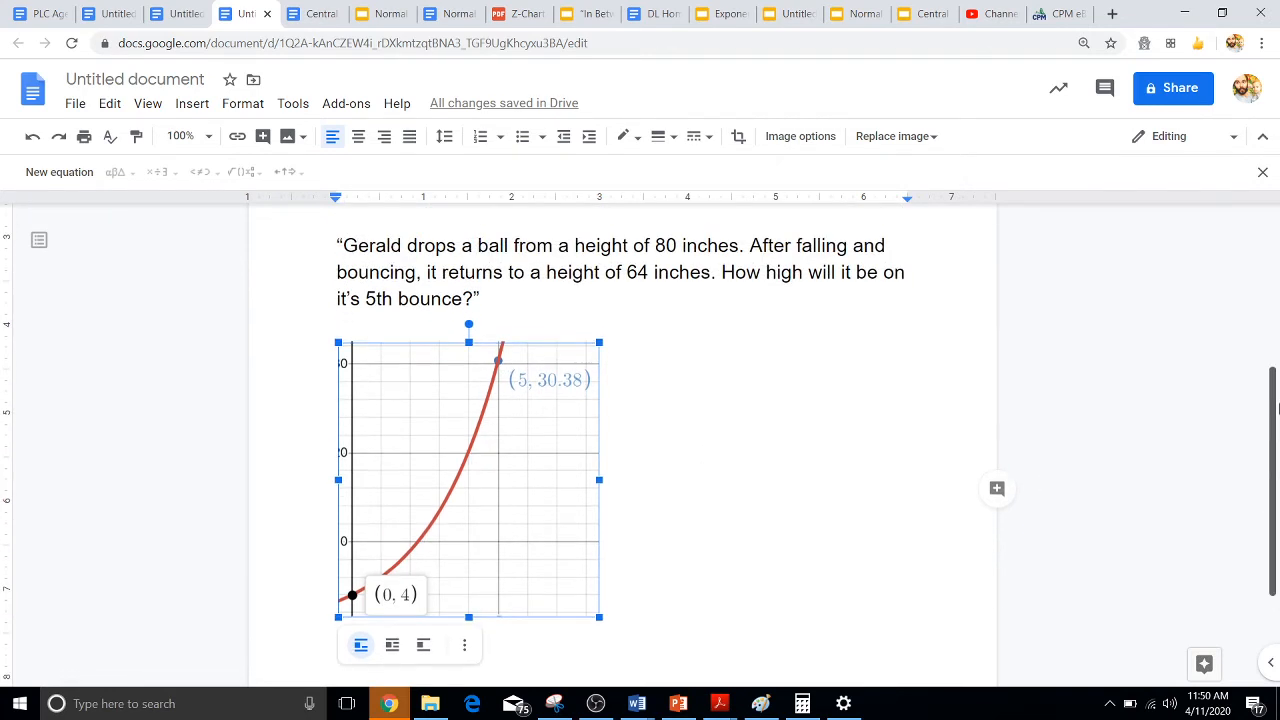
{"action": "scroll", "coordinate": [594, 383], "scroll_direction": "up", "scroll_amount": 2}
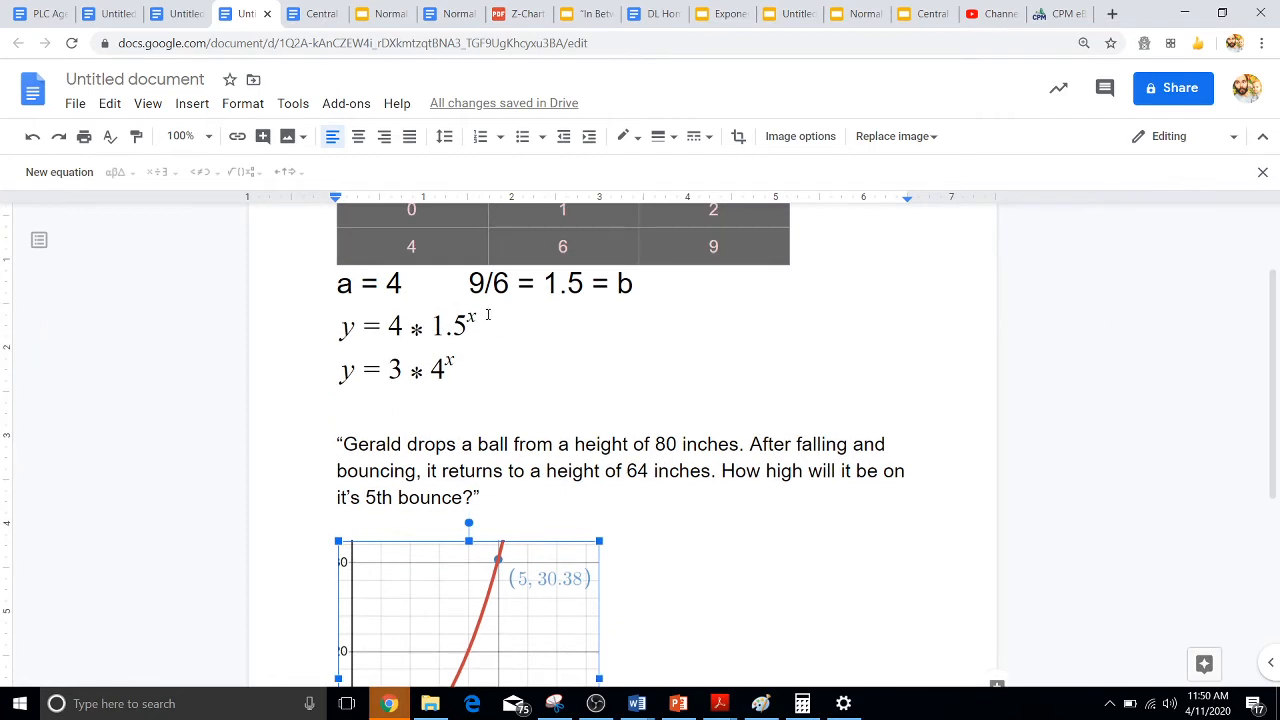
{"action": "left_click_drag", "start_coordinate": [488, 325], "coordinate": [319, 253]}
{"action": "key", "text": "BackSpace"}
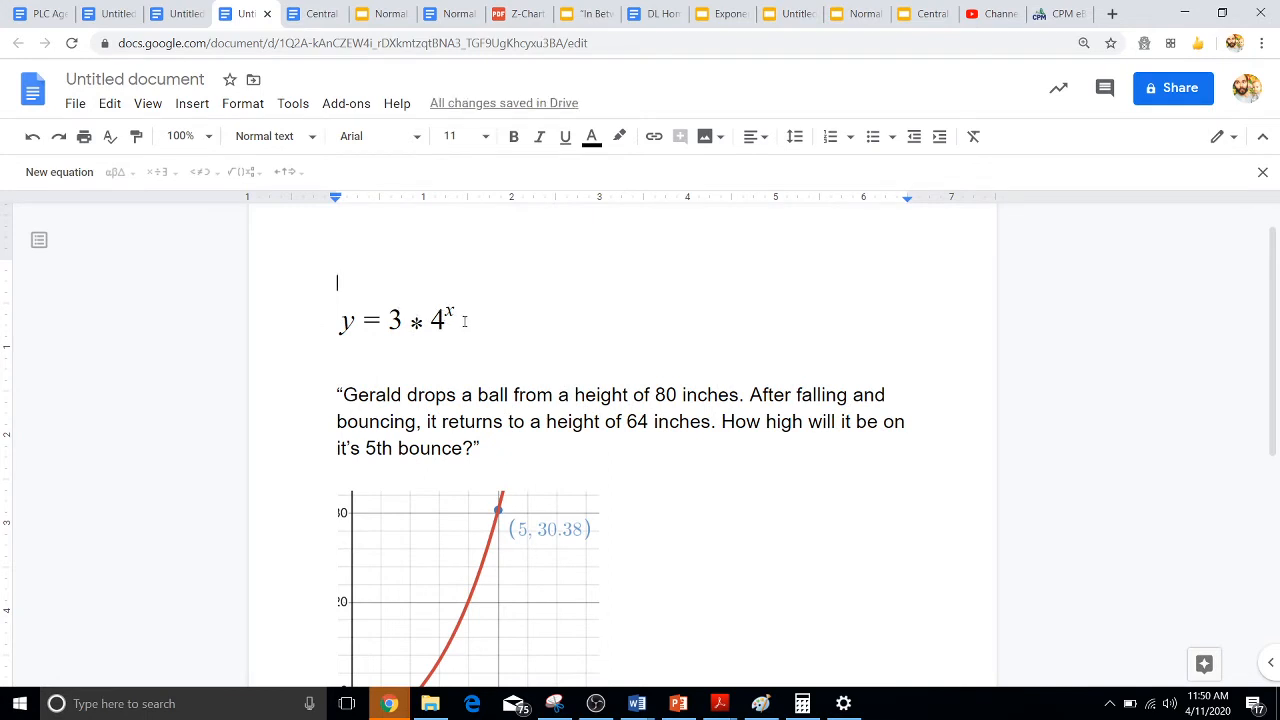
Switch to Desmos, delete the point (5, 30.38), and replace the equation with y = 3 · 4^x
{"action": "key", "text": "alt+Tab"}
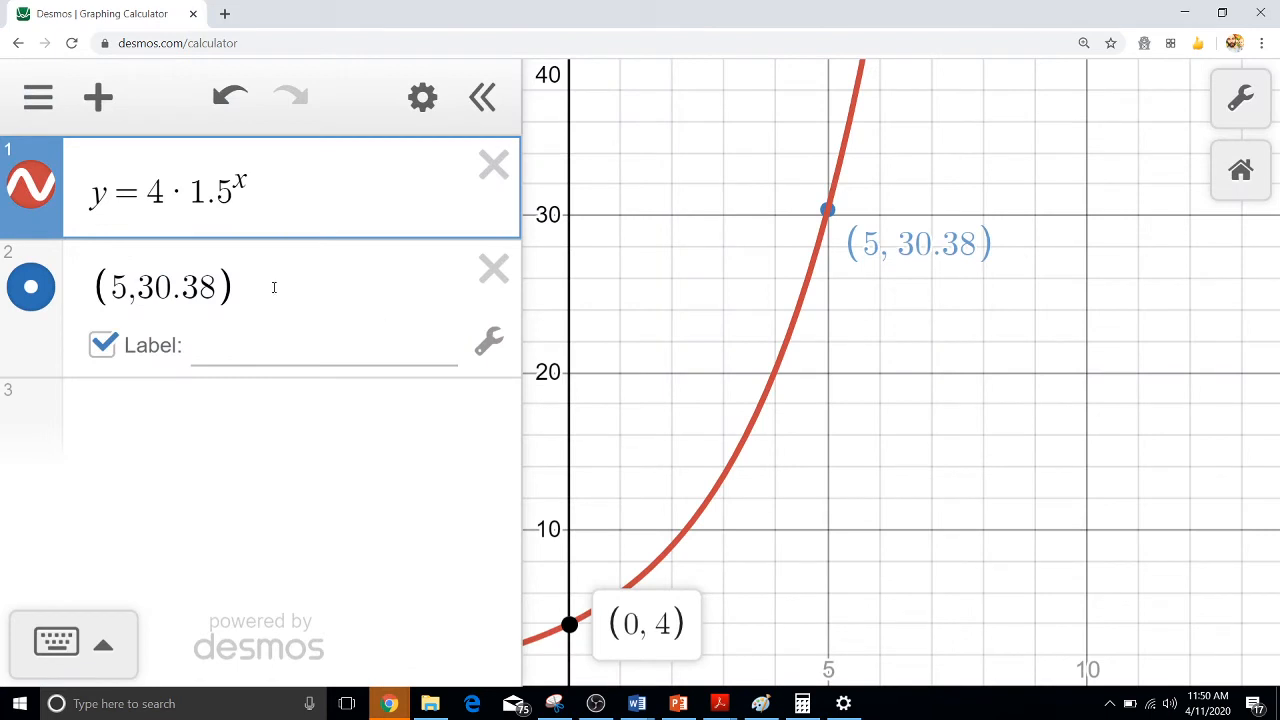
{"action": "left_click", "coordinate": [493, 268]}
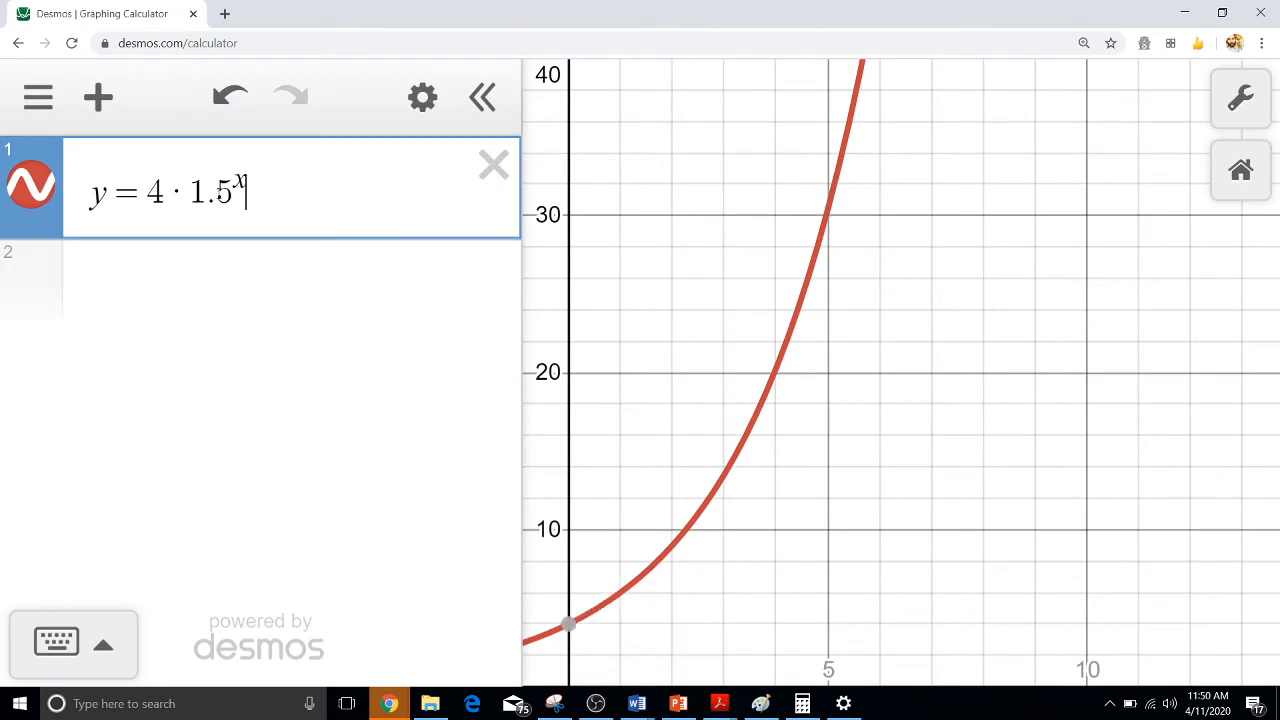
{"action": "left_click_drag", "start_coordinate": [246, 190], "coordinate": [148, 193]}
{"action": "key", "text": "BackSpace"}
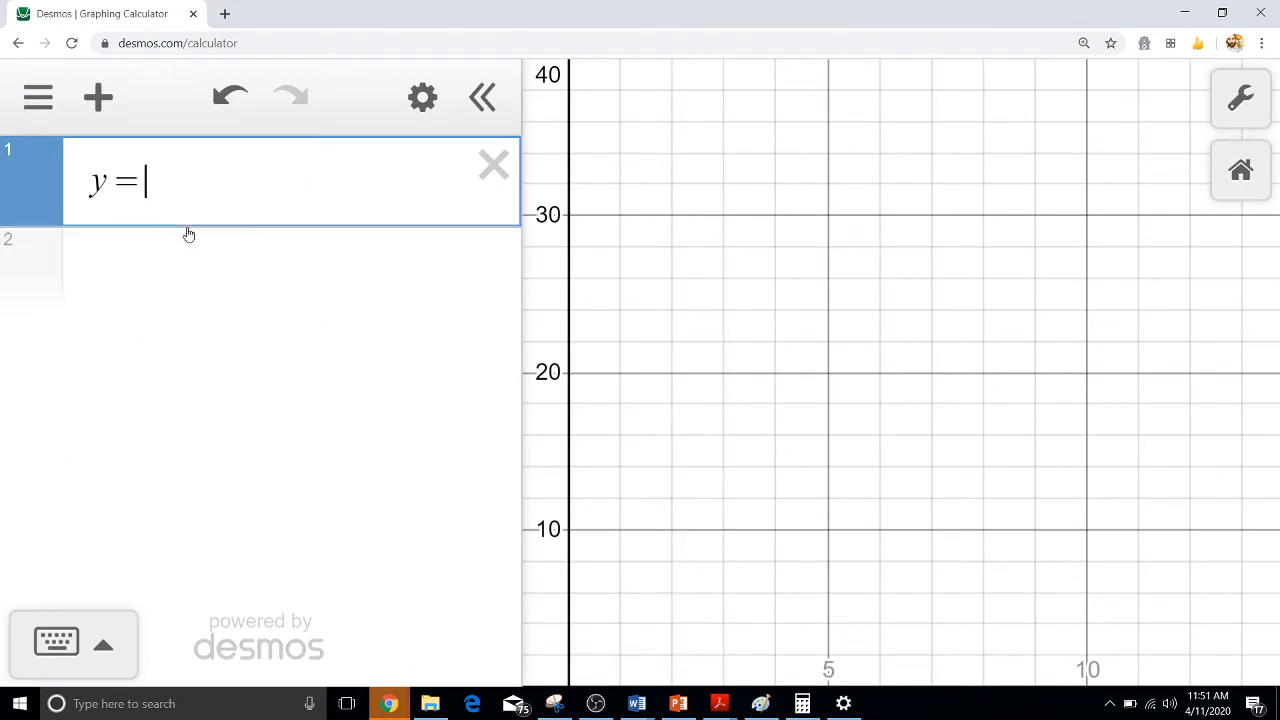
{"action": "key", "text": "alt+Tab"}
{"action": "key", "text": "alt+Tab"}
{"action": "type", "text": "3"}
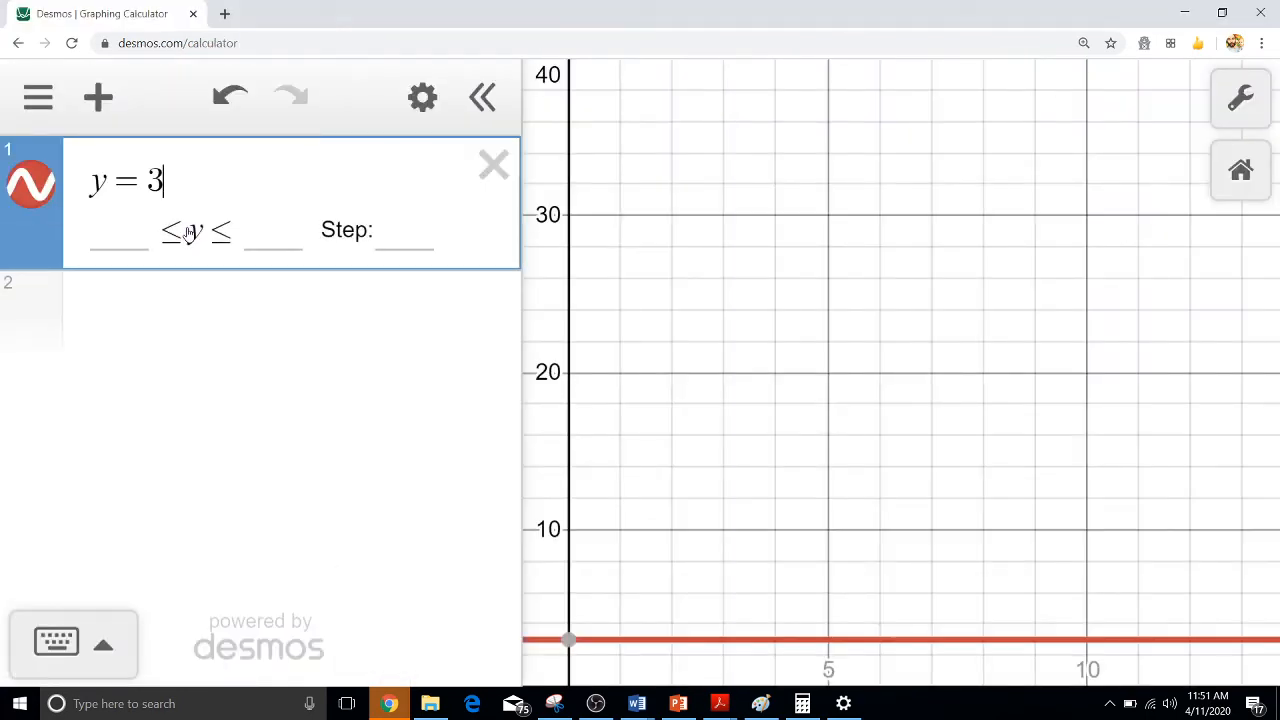
{"action": "type", "text": "*4"}
{"action": "type", "text": "^x"}
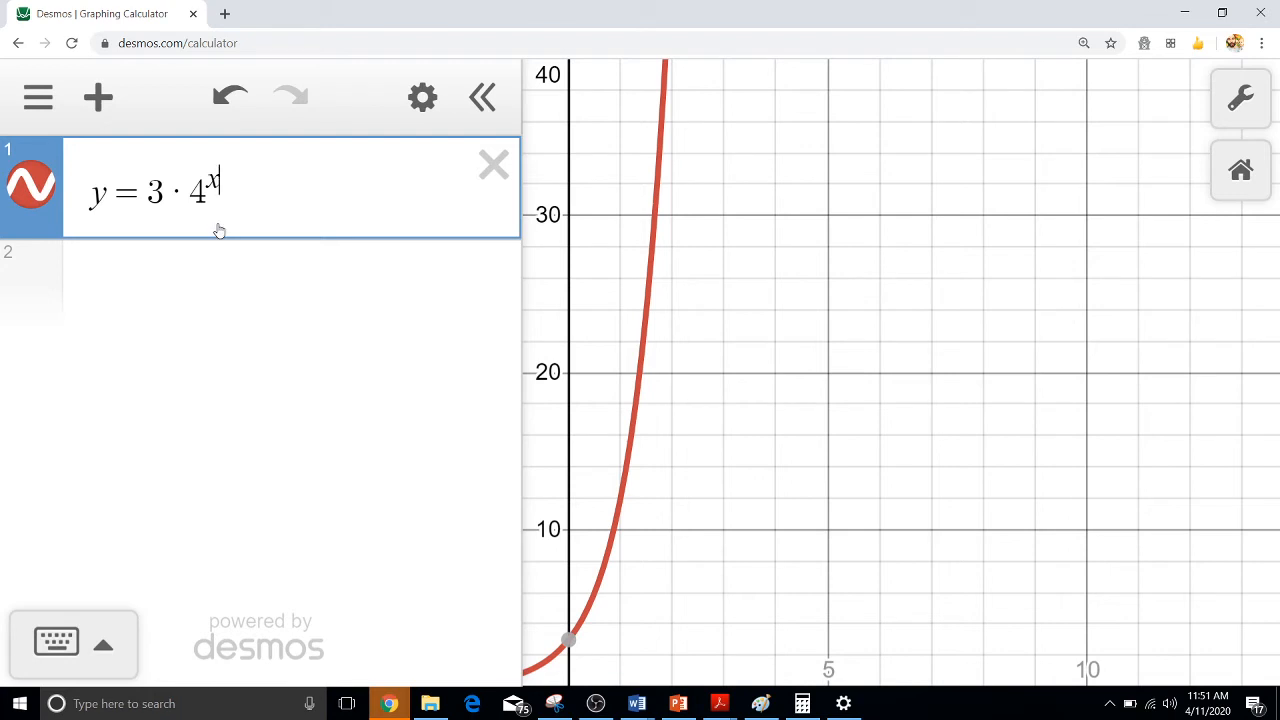
Evaluate the equation at x = 5 by substituting 5 for the exponent, and restore the exponent x
{"action": "key", "text": "BackSpace"}
{"action": "type", "text": "5"}
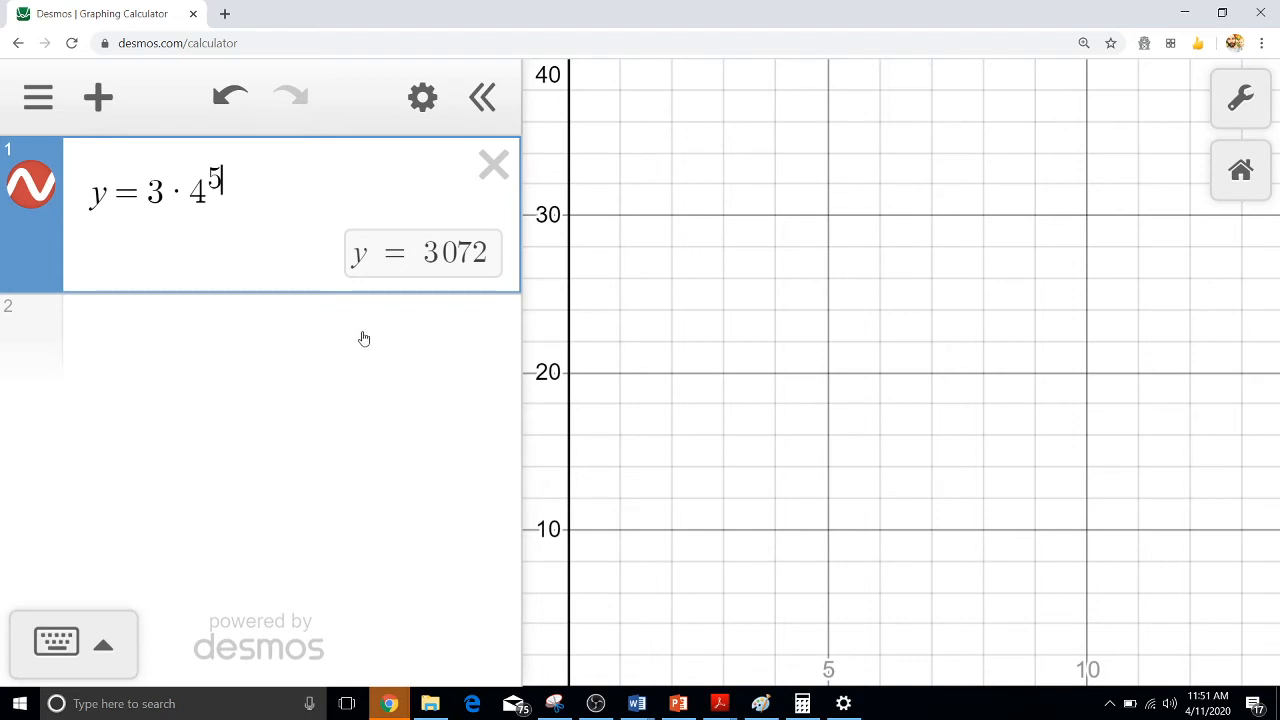
{"action": "key", "text": "BackSpace"}
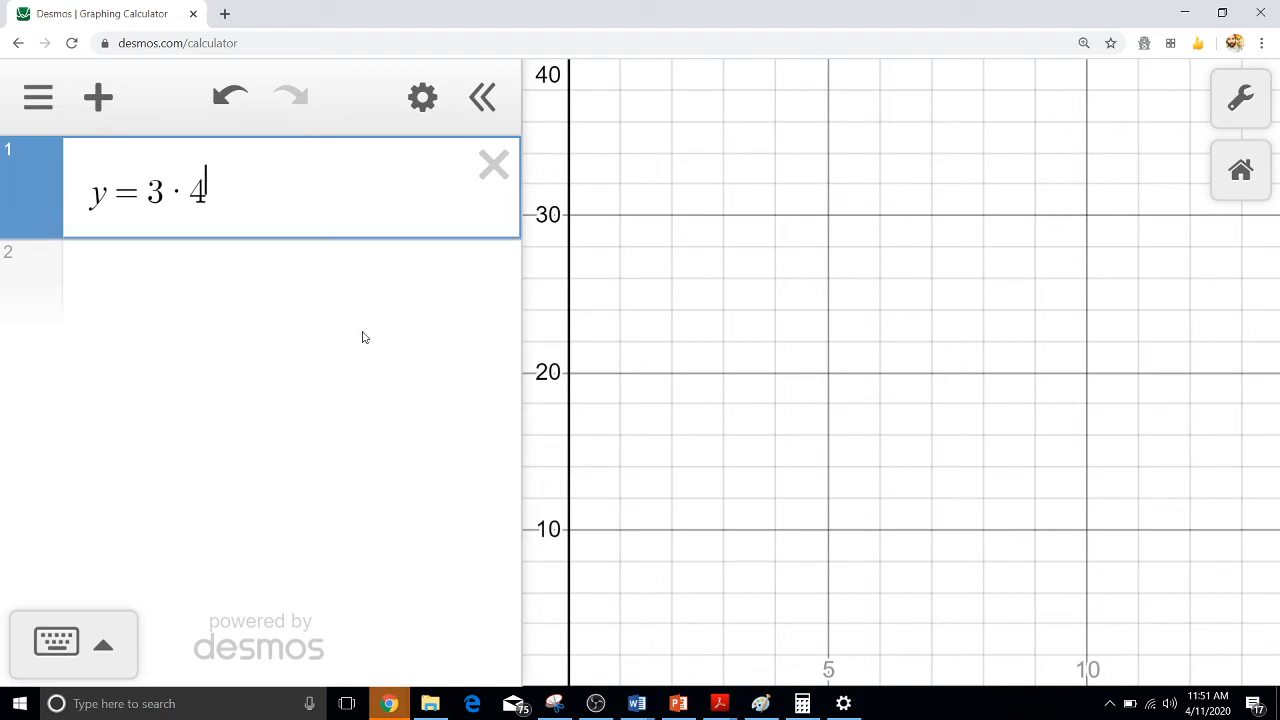
{"action": "type", "text": "x"}
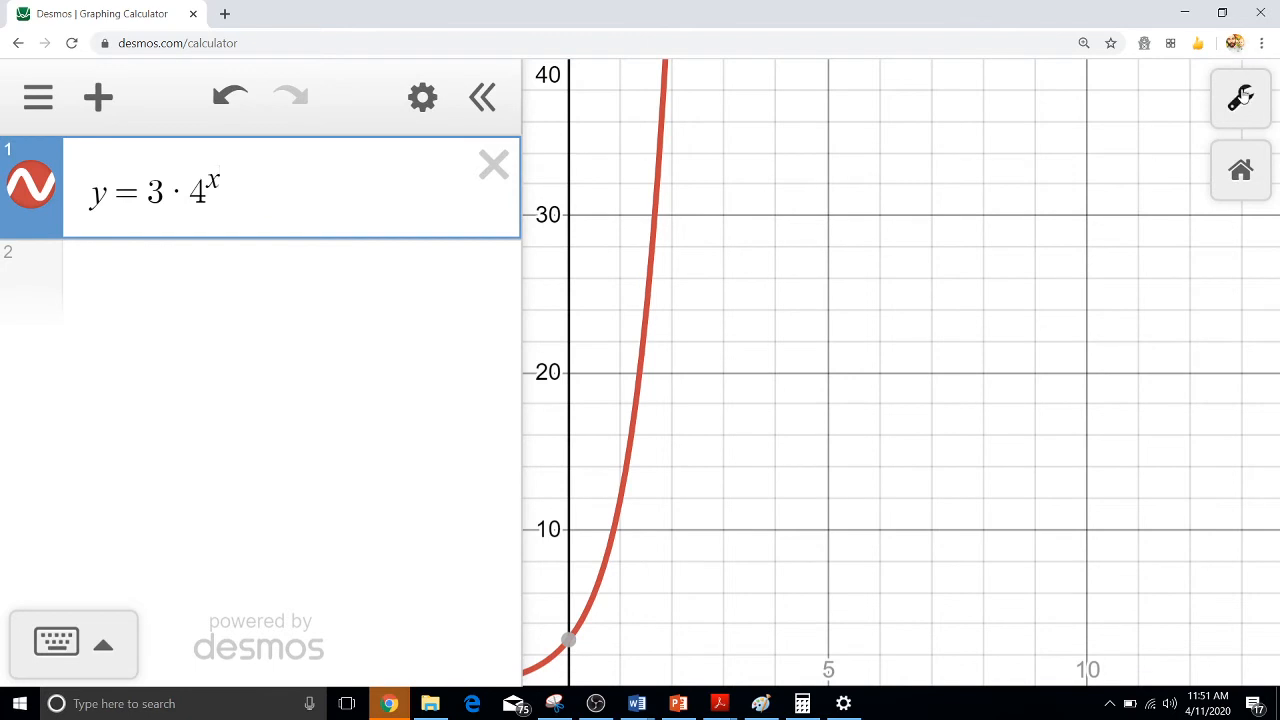
Set the upper limit of the graph's y-axis to 4000
{"action": "left_click", "coordinate": [1240, 97]}
{"action": "left_click_drag", "start_coordinate": [1184, 429], "coordinate": [1201, 547]}
{"action": "left_click", "coordinate": [921, 590]}
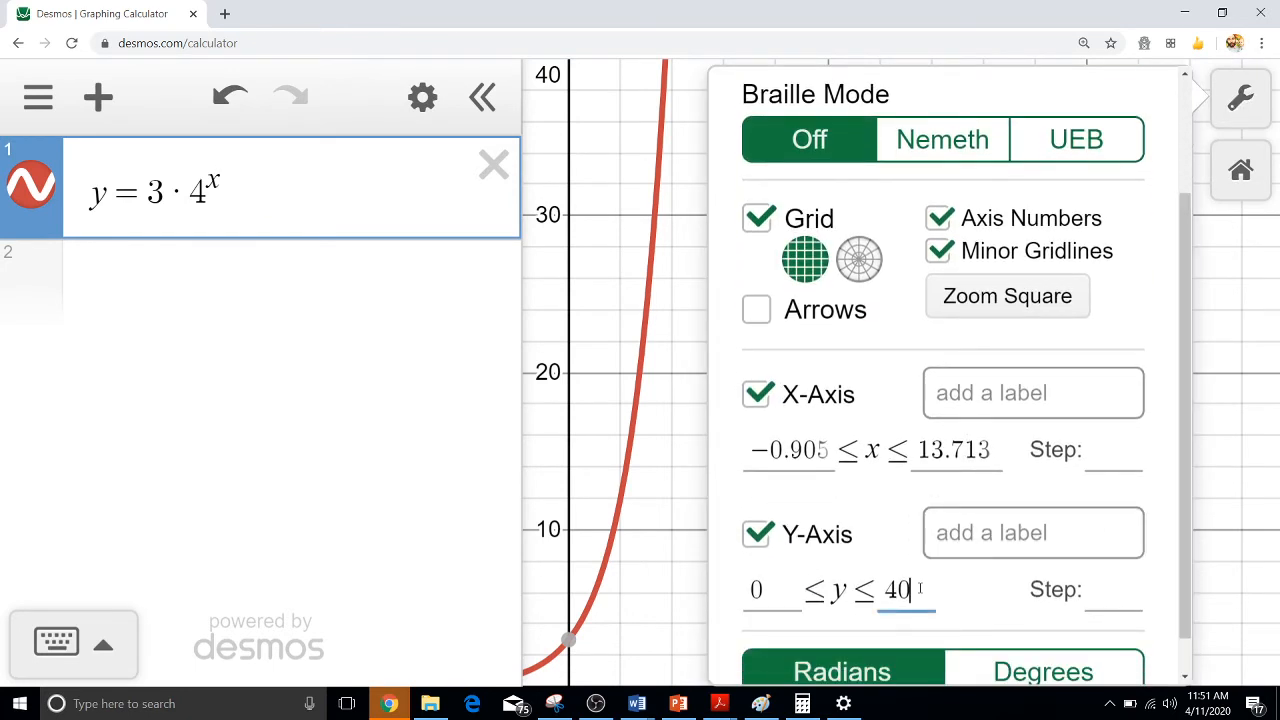
{"action": "type", "text": "00"}
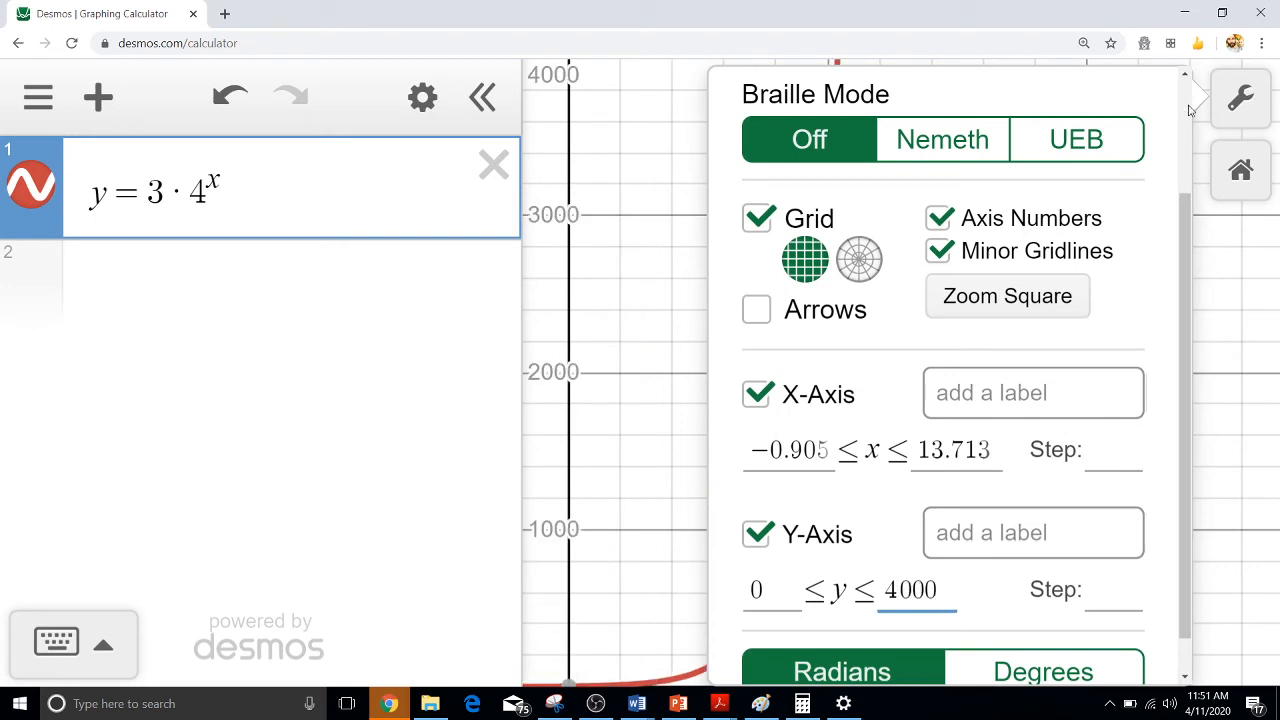
{"action": "left_click", "coordinate": [1263, 104]}
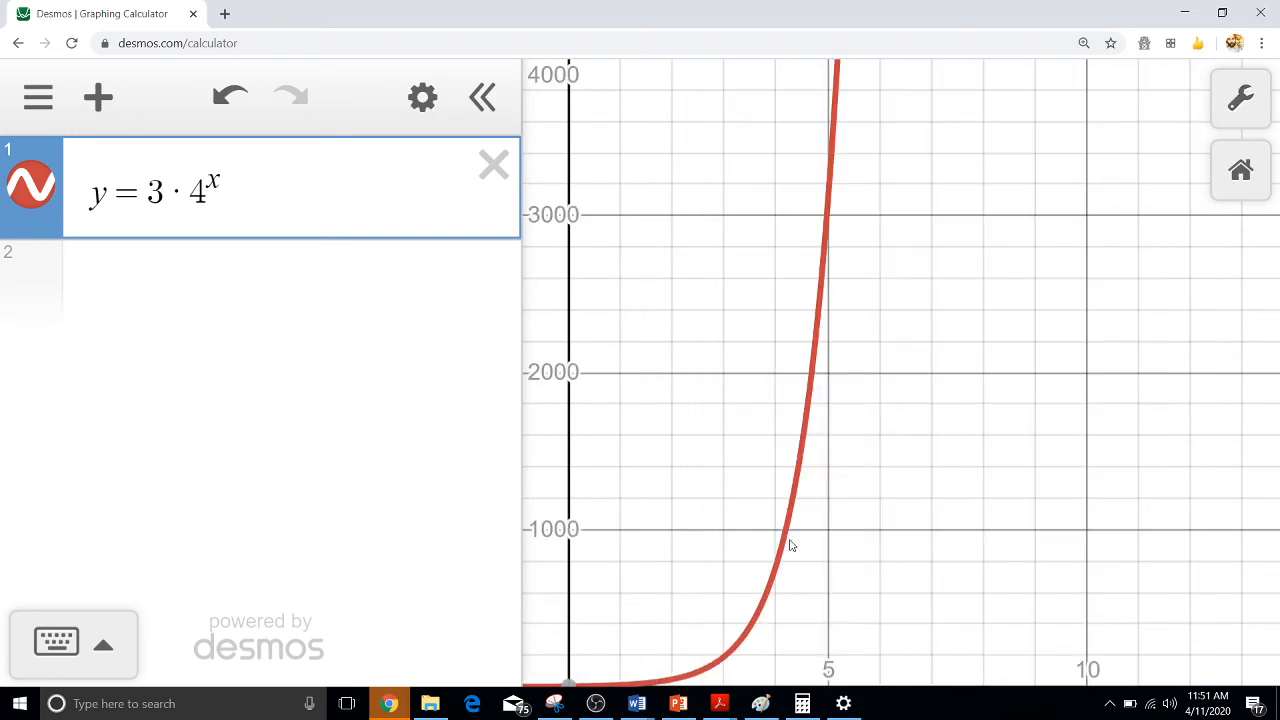
Bring the x-axis into view and read the curve's coordinates at its y-intercept and at x = 5
{"action": "left_click_drag", "start_coordinate": [906, 566], "coordinate": [928, 523]}
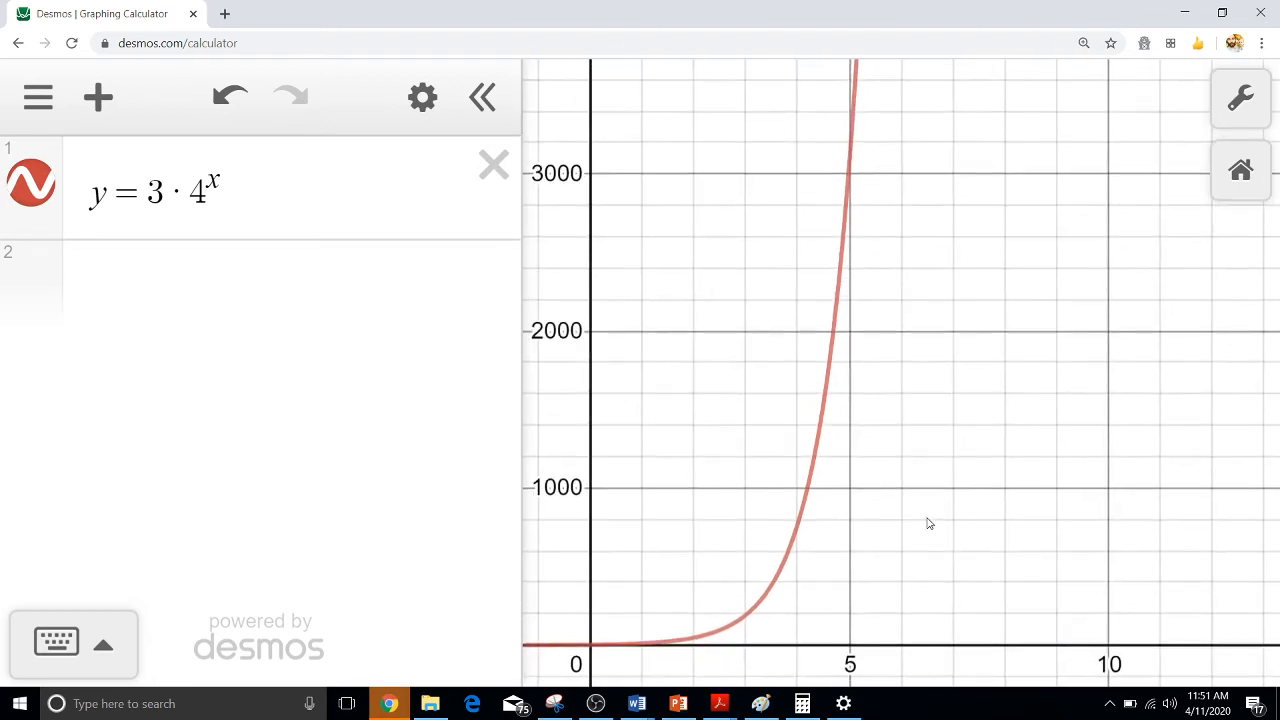
{"action": "left_click", "coordinate": [590, 647]}
{"action": "left_click", "coordinate": [590, 647]}
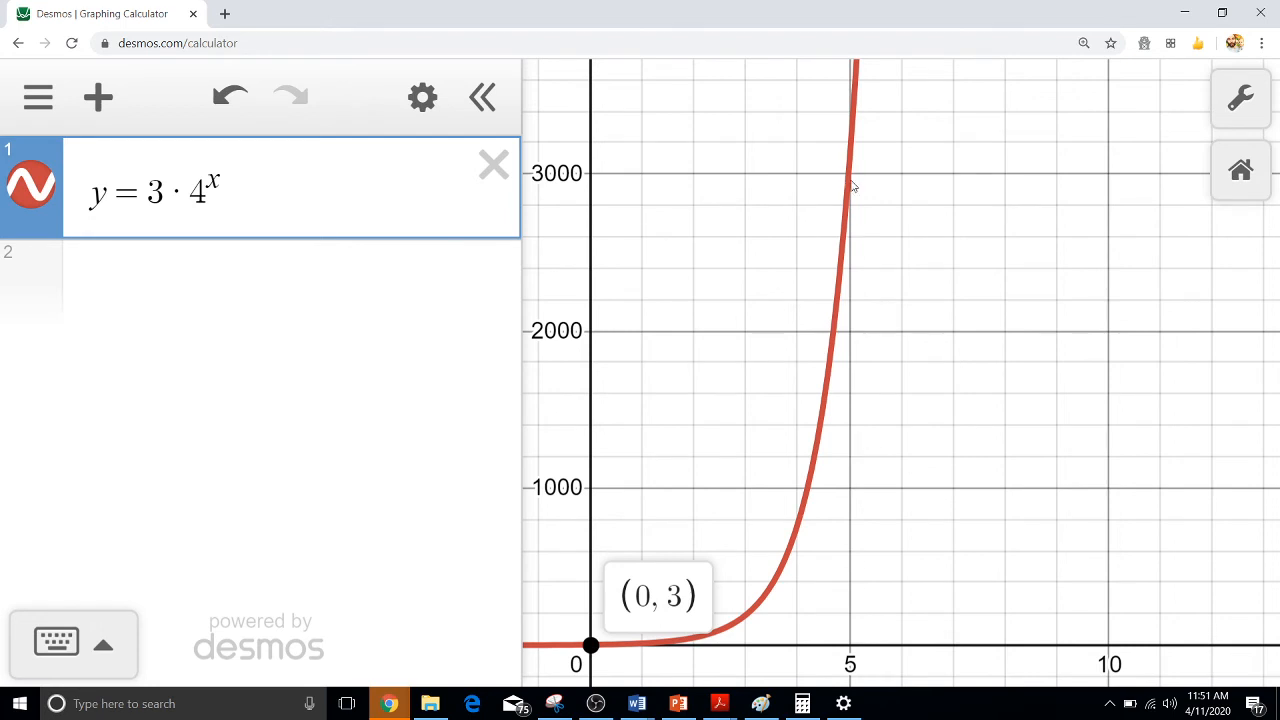
{"action": "mouse_move", "coordinate": [851, 176]}
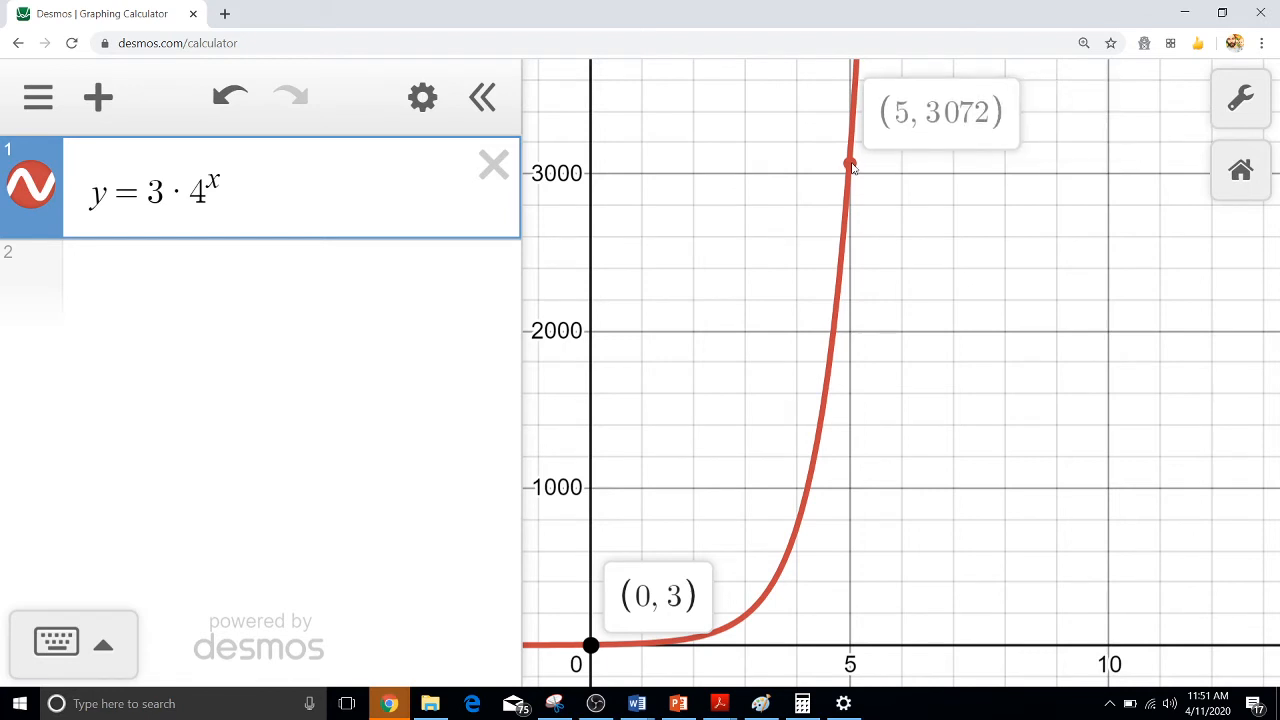
Plot the point (5, 3072) as a second expression and display its coordinates along with those of the curve's y-intercept
{"action": "left_click", "coordinate": [219, 270]}
{"action": "type", "text": "(5,"}
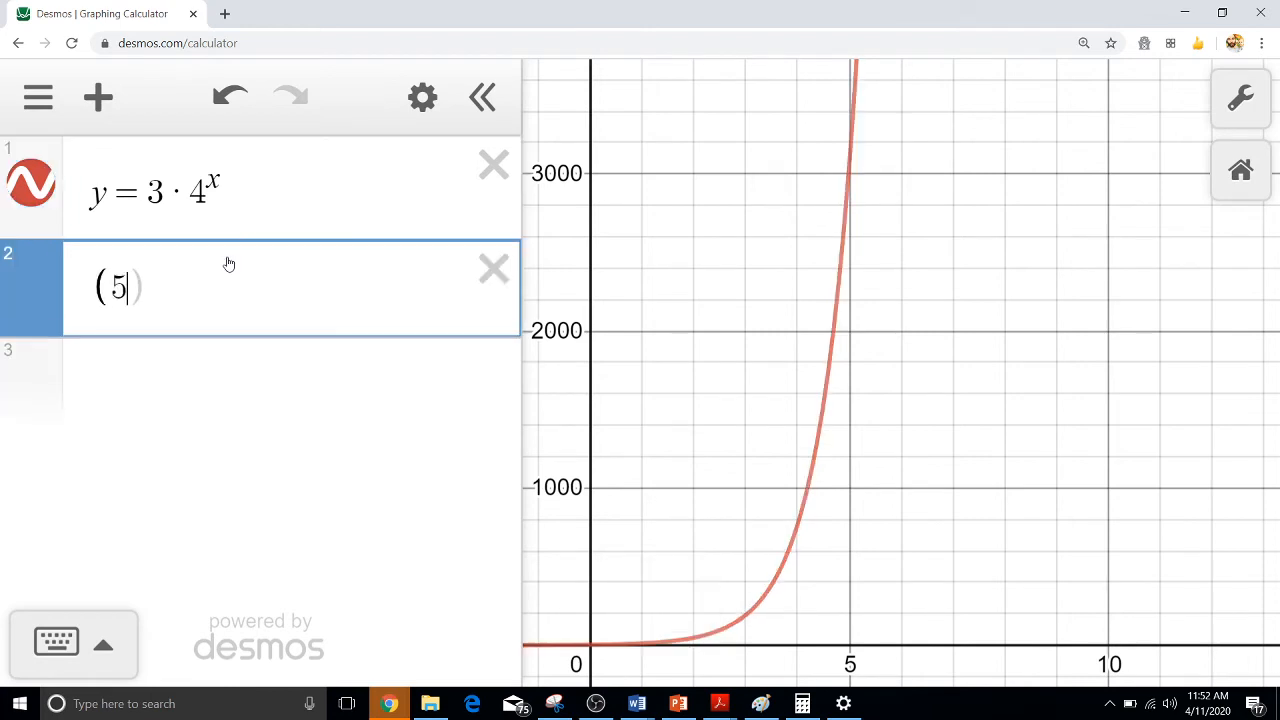
{"action": "type", "text": "3072"}
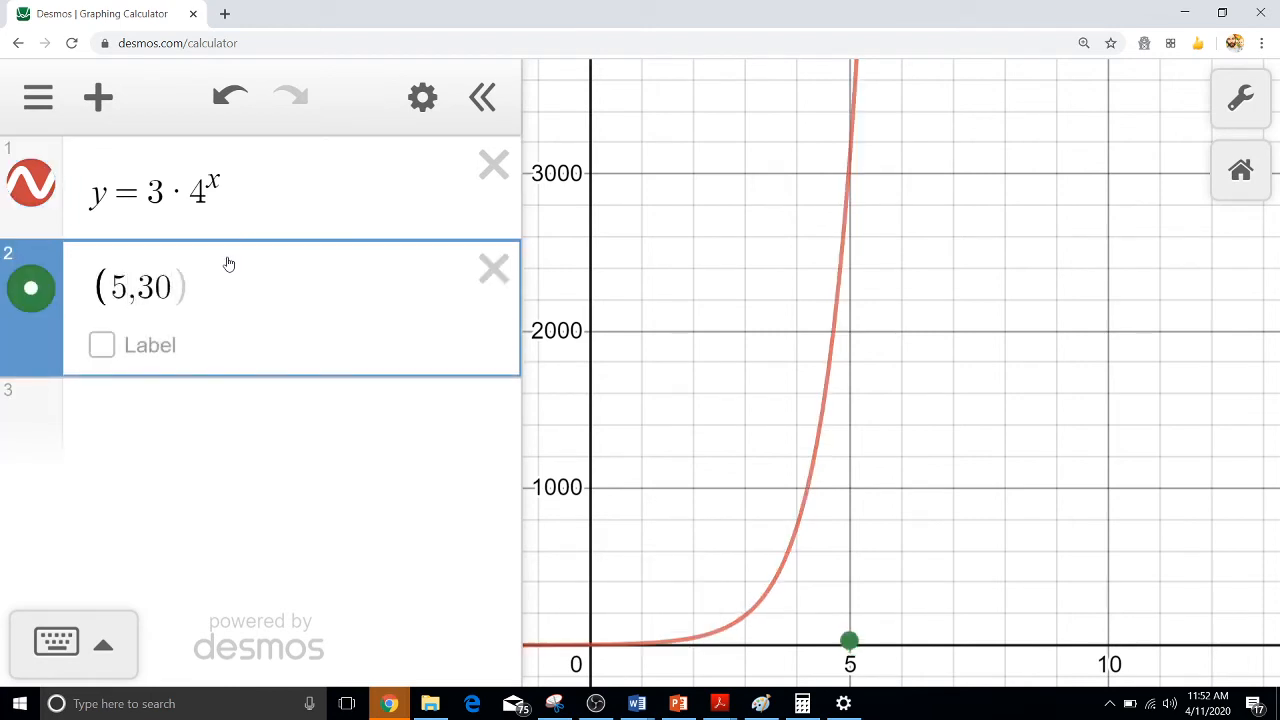
{"action": "type", "text": ")"}
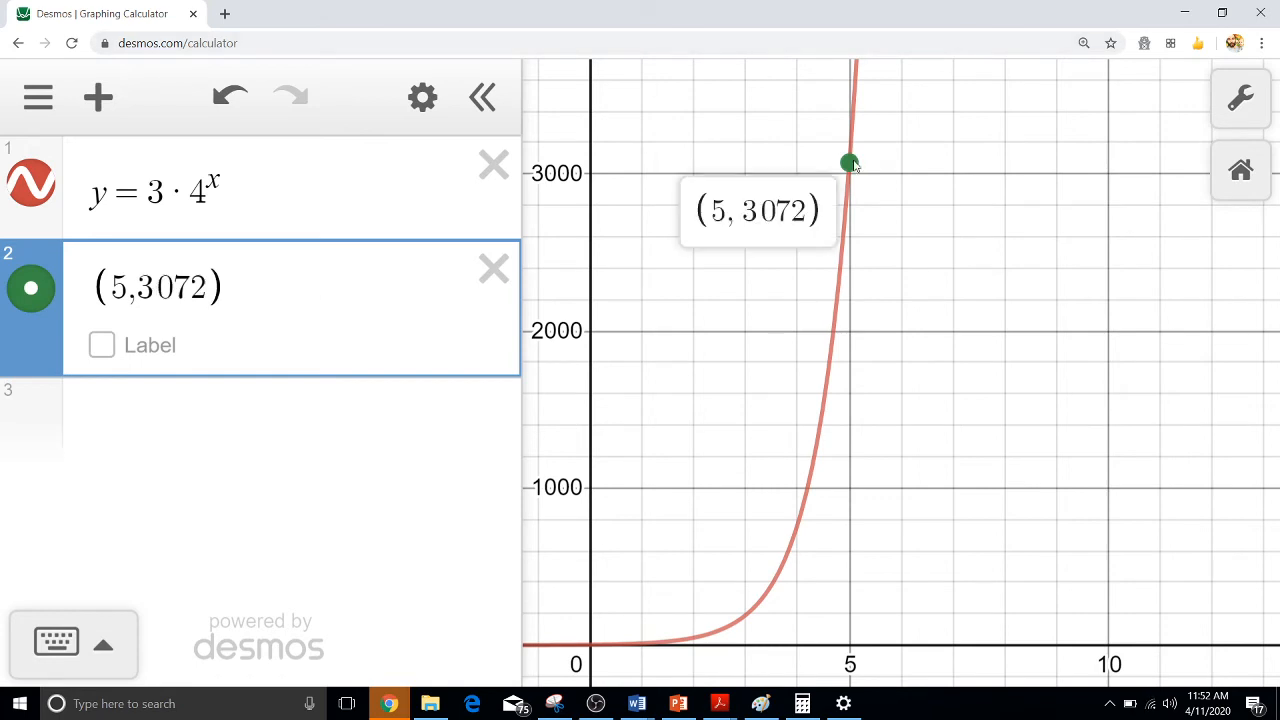
{"action": "left_click", "coordinate": [591, 646]}
{"action": "left_click", "coordinate": [591, 645]}
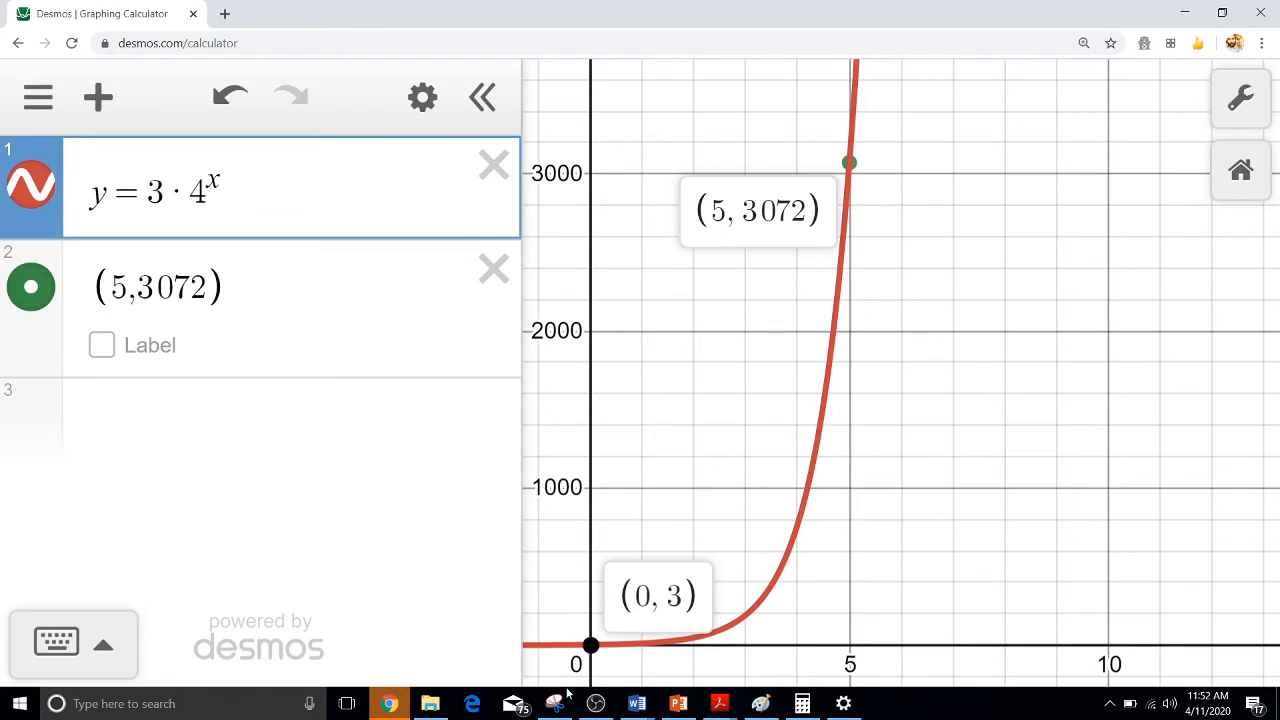
Switch to Snipping Tool and capture the graph region from the y-intercept of y = 3 · 4^x to the point at x = 5
{"action": "mouse_move", "coordinate": [563, 707]}
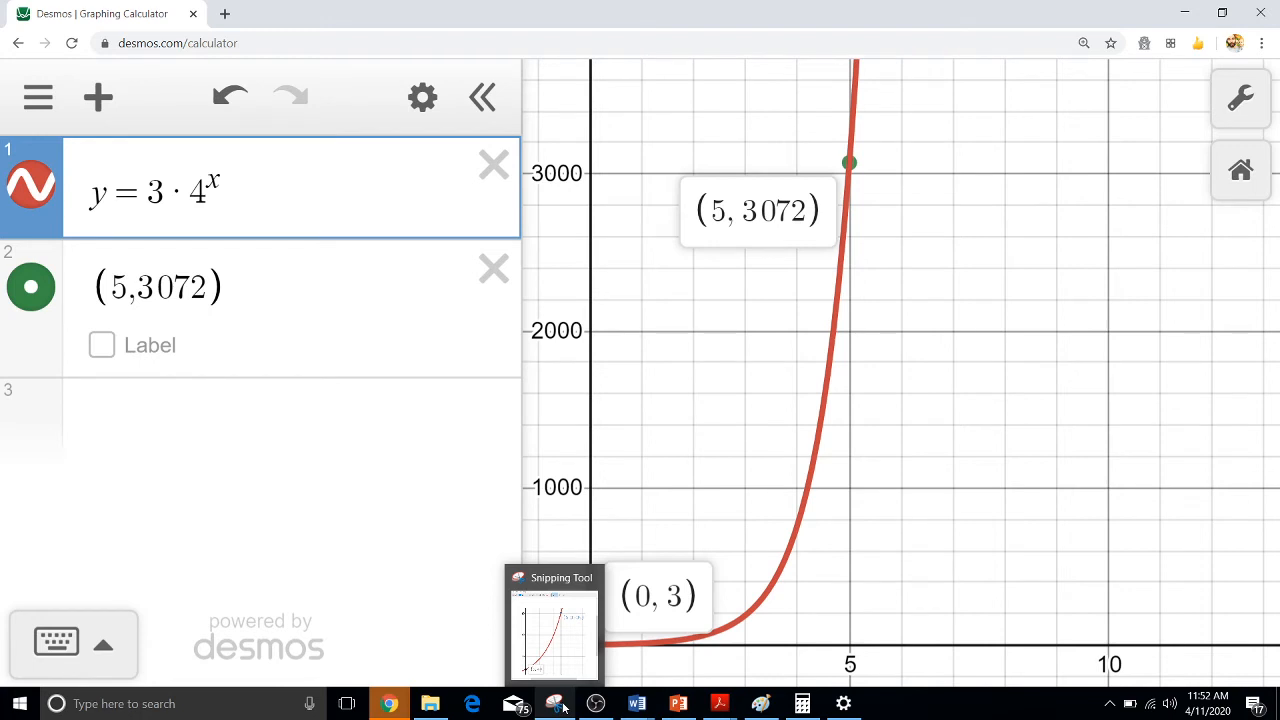
{"action": "left_click", "coordinate": [136, 706]}
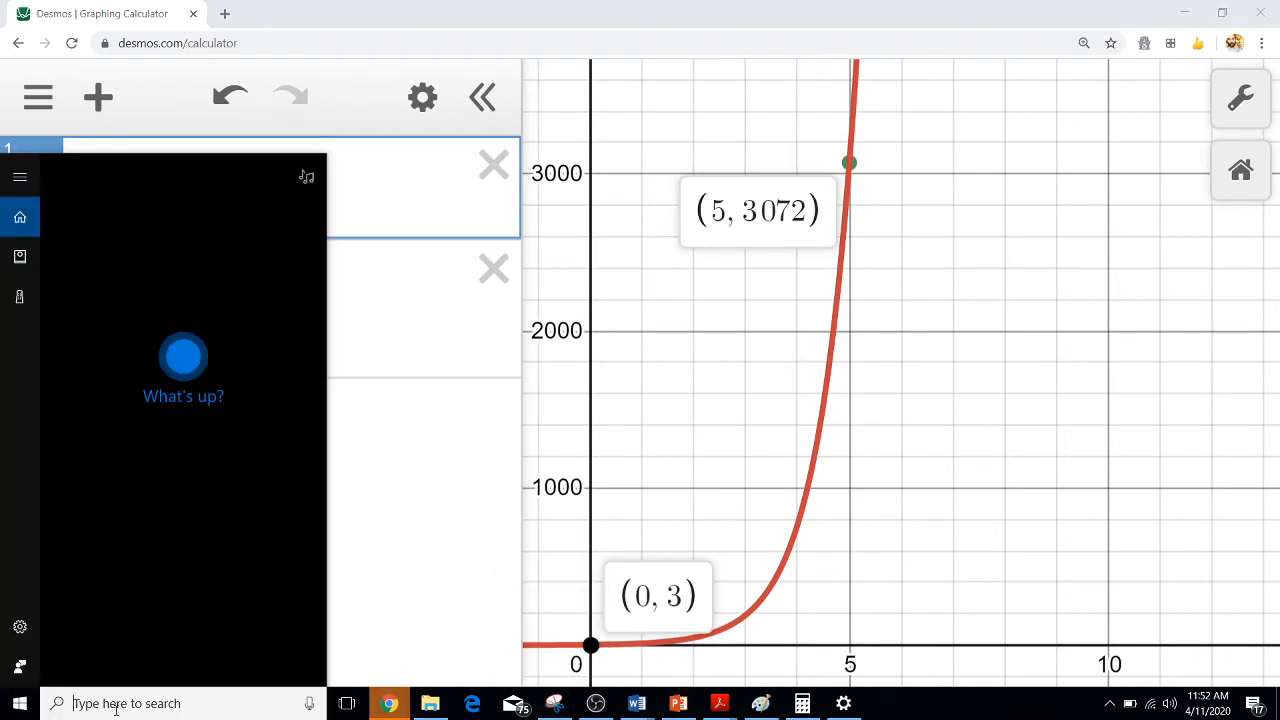
{"action": "type", "text": "snipping"}
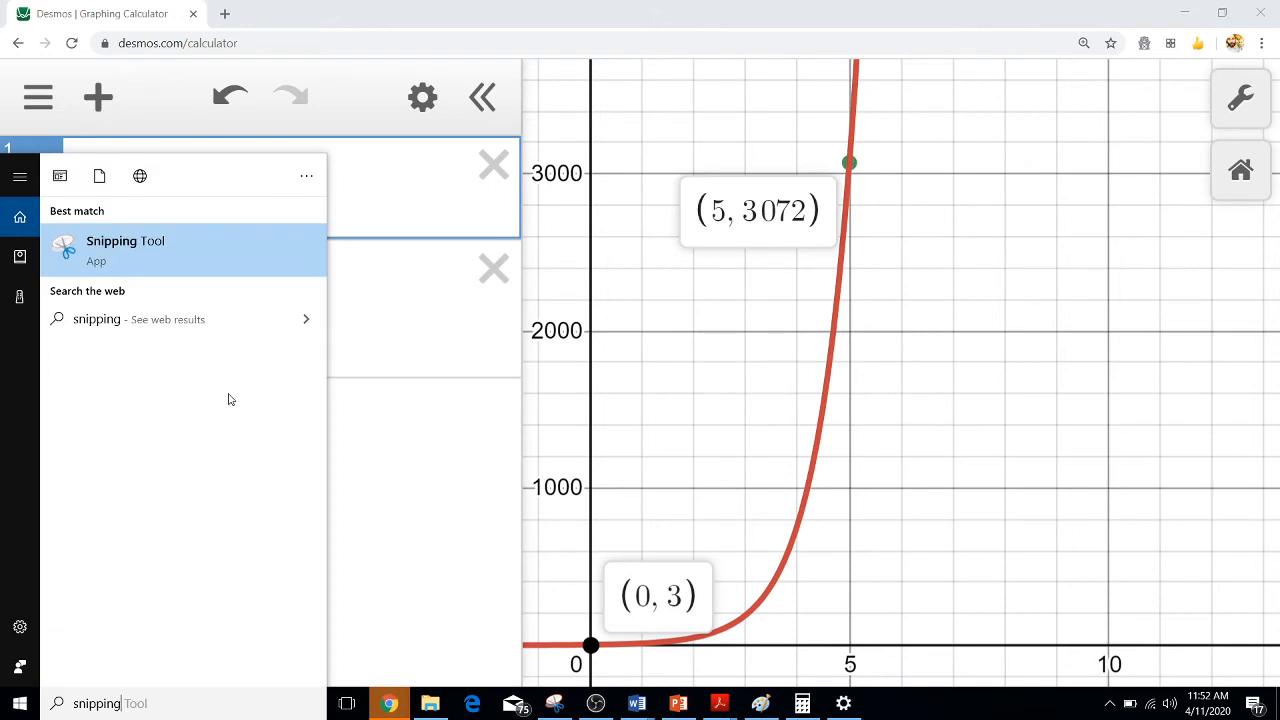
{"action": "left_click", "coordinate": [181, 257]}
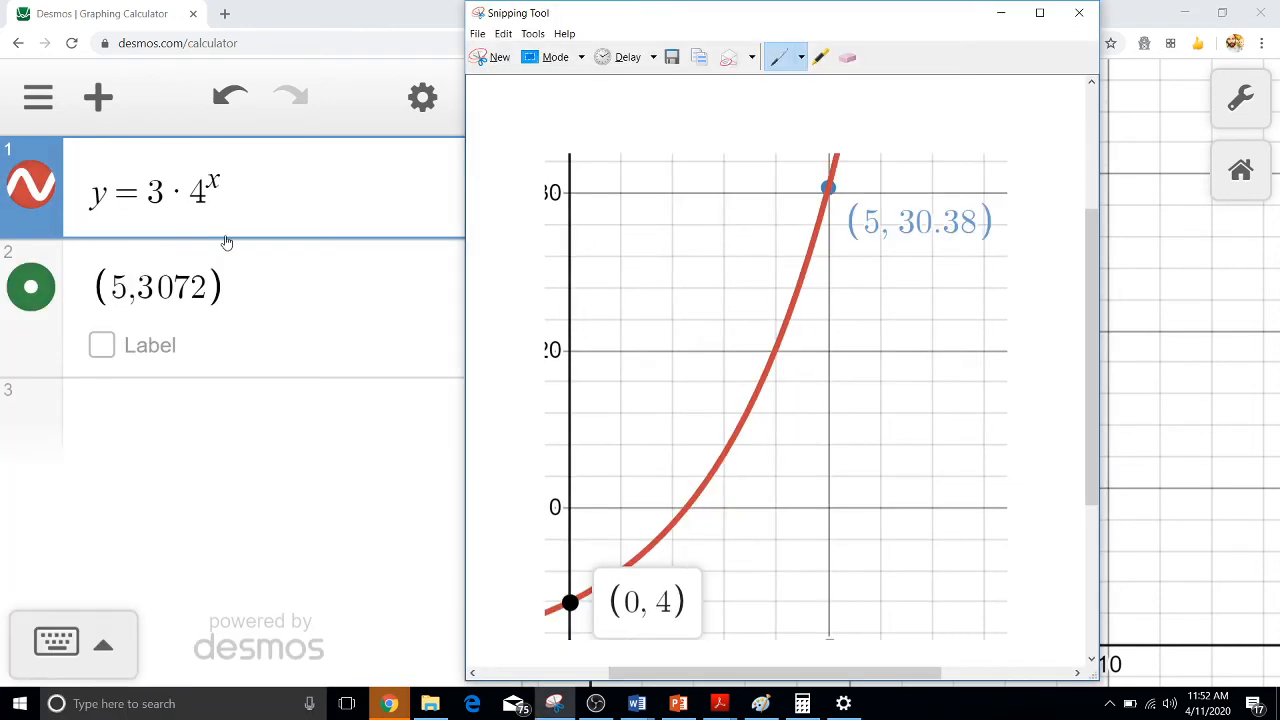
{"action": "left_click", "coordinate": [492, 57]}
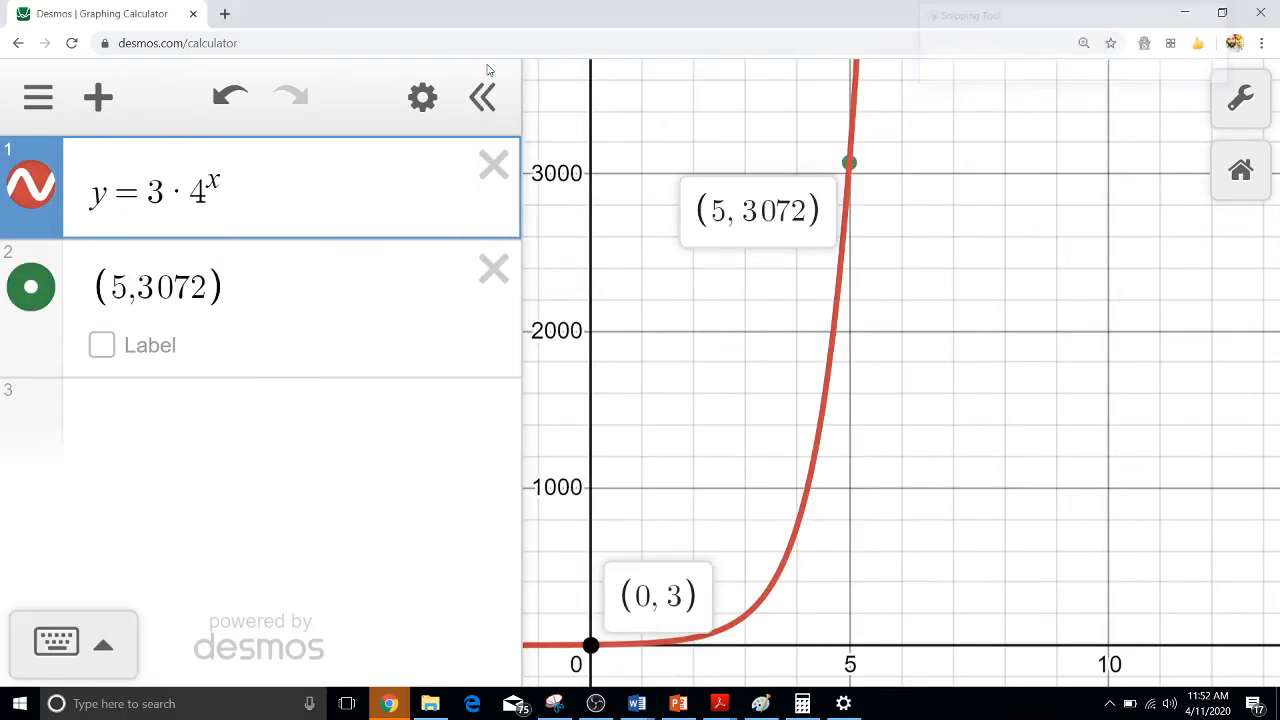
{"action": "left_click_drag", "start_coordinate": [548, 672], "coordinate": [922, 144]}
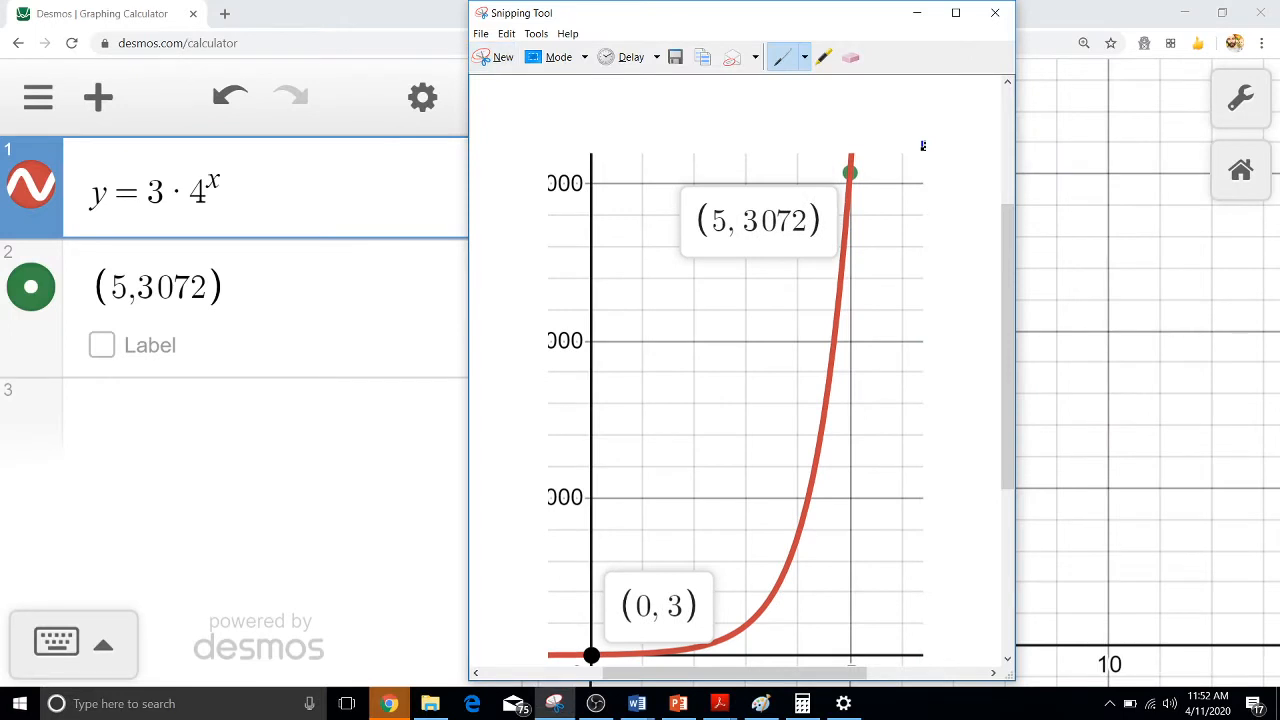
Switch to the Google Docs document and paste the captured graph of y = 3 · 4^x after the first graph
{"action": "key", "text": "alt+Tab"}
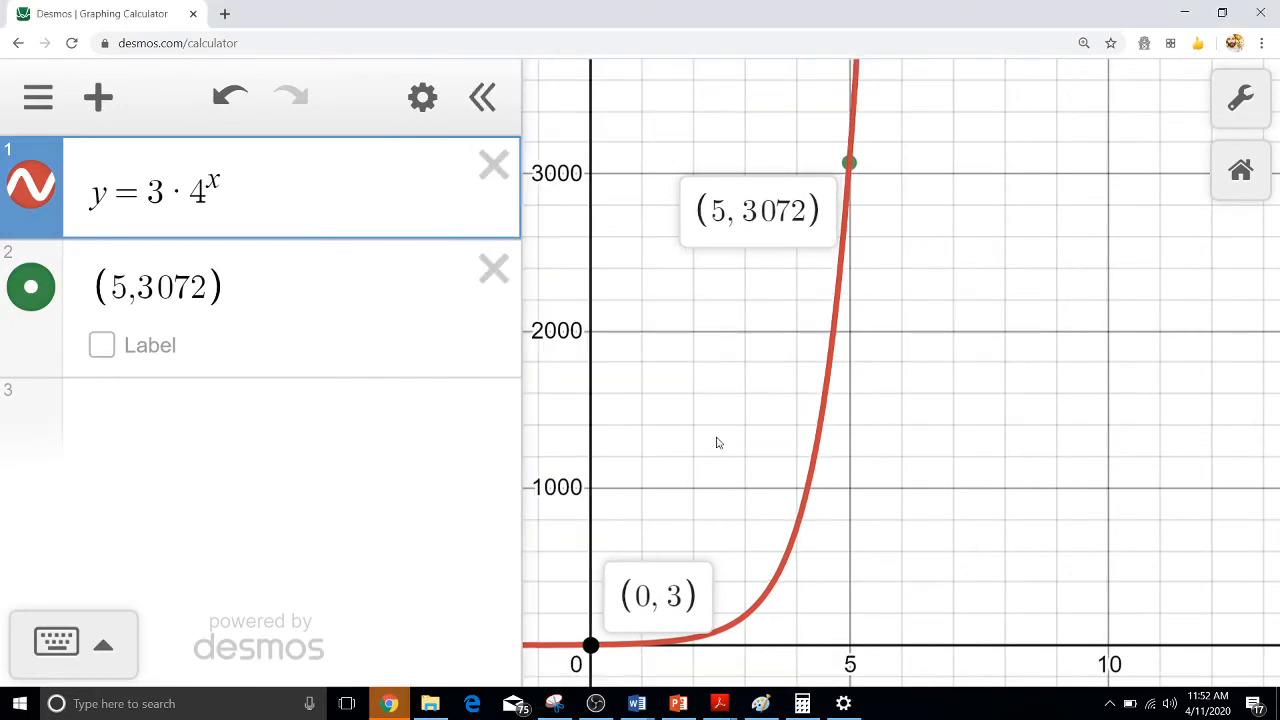
{"action": "mouse_move", "coordinate": [399, 708]}
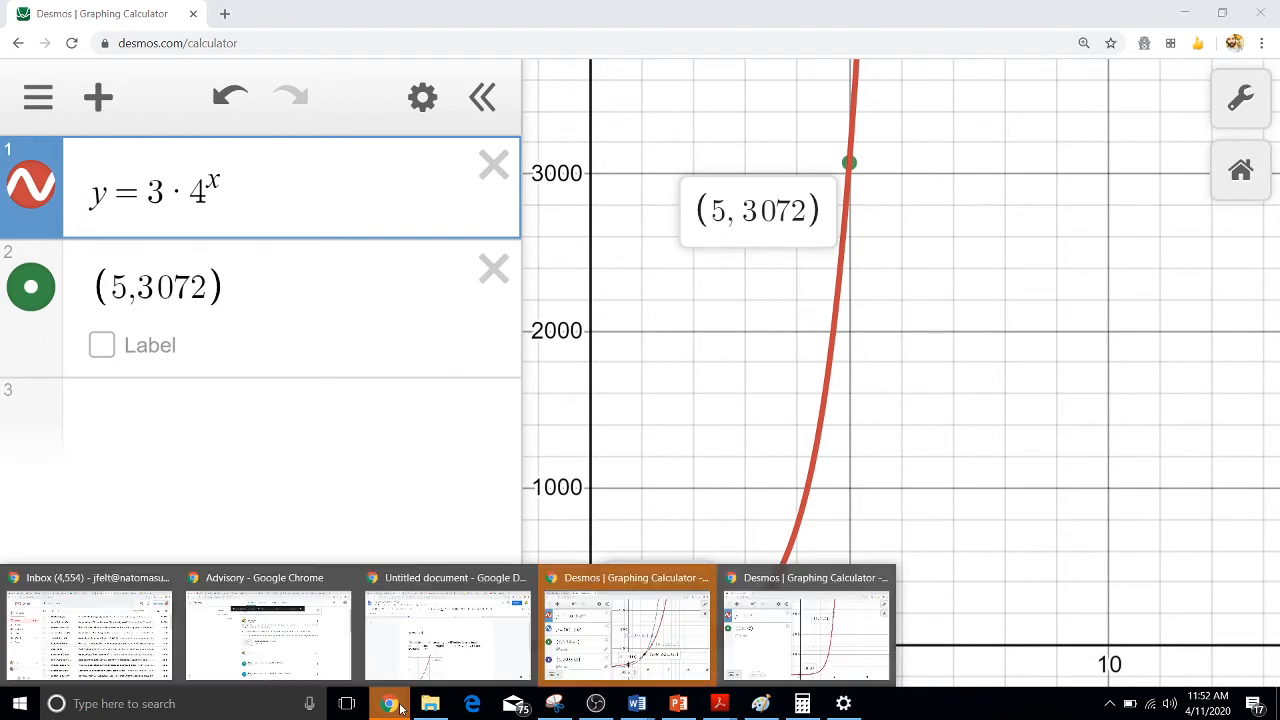
{"action": "left_click", "coordinate": [450, 640]}
{"action": "scroll", "coordinate": [690, 554], "scroll_direction": "down", "scroll_amount": 2}
{"action": "left_click", "coordinate": [737, 614]}
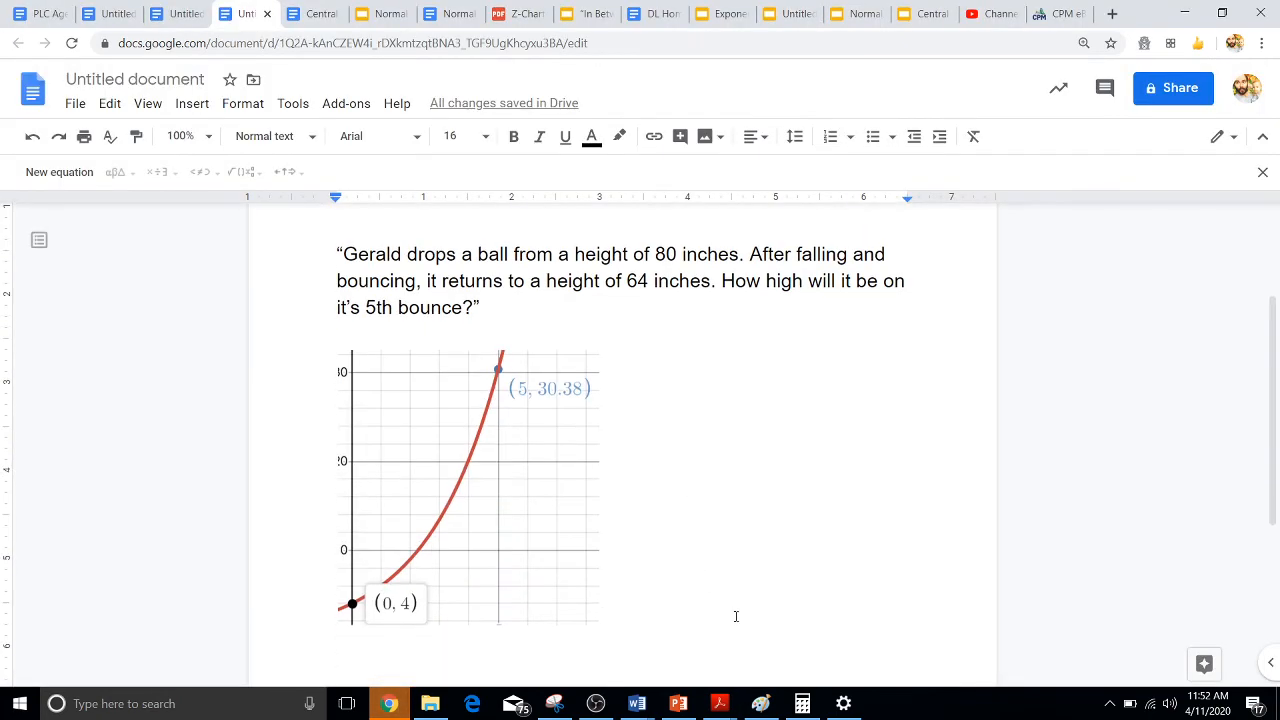
{"action": "key", "text": "ctrl+v"}
{"action": "left_click", "coordinate": [736, 534]}
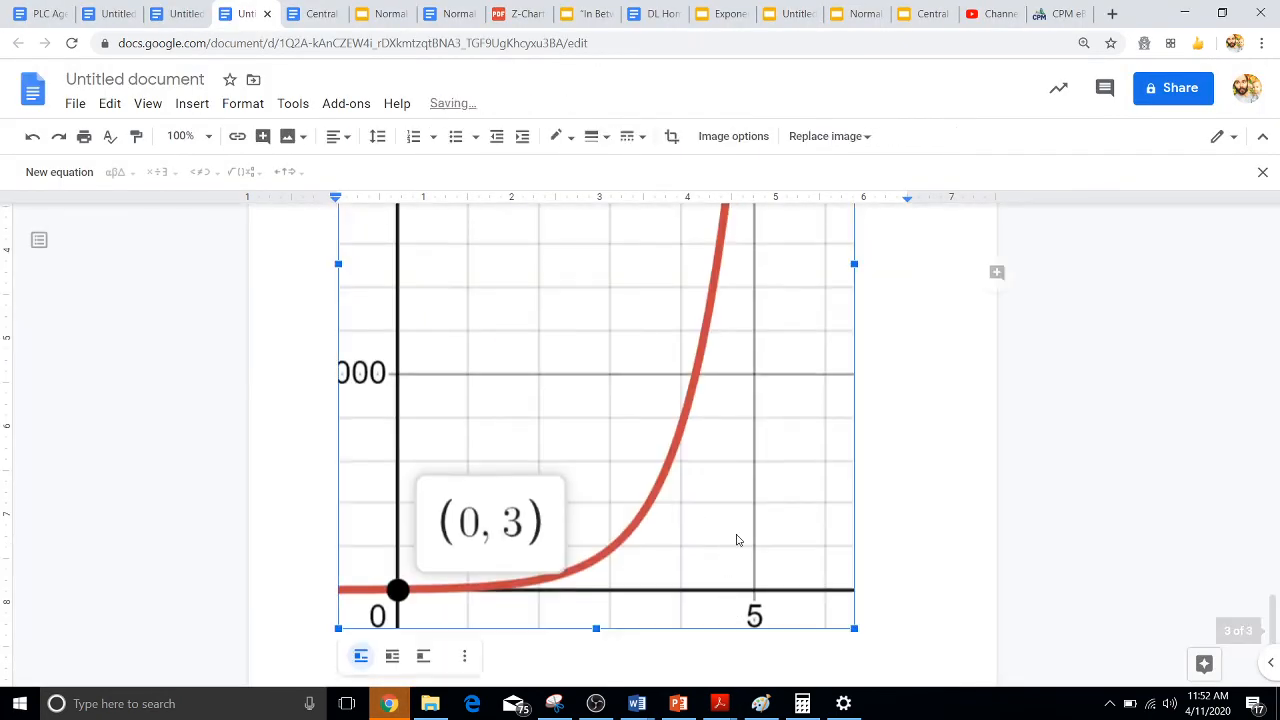
Shrink the pasted graph of y = 3 · 4^x so it fits beside the first graph
{"action": "left_click_drag", "start_coordinate": [855, 627], "coordinate": [618, 358]}
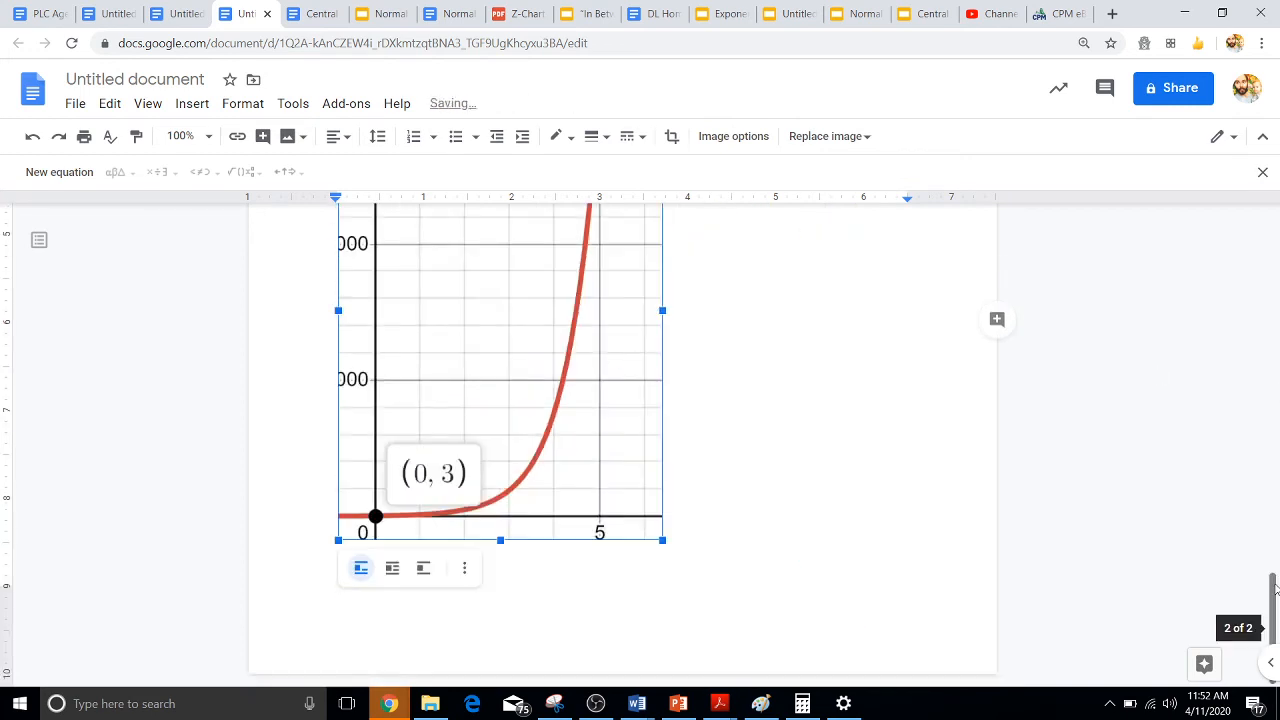
{"action": "scroll", "coordinate": [900, 446], "scroll_direction": "up", "scroll_amount": 2}
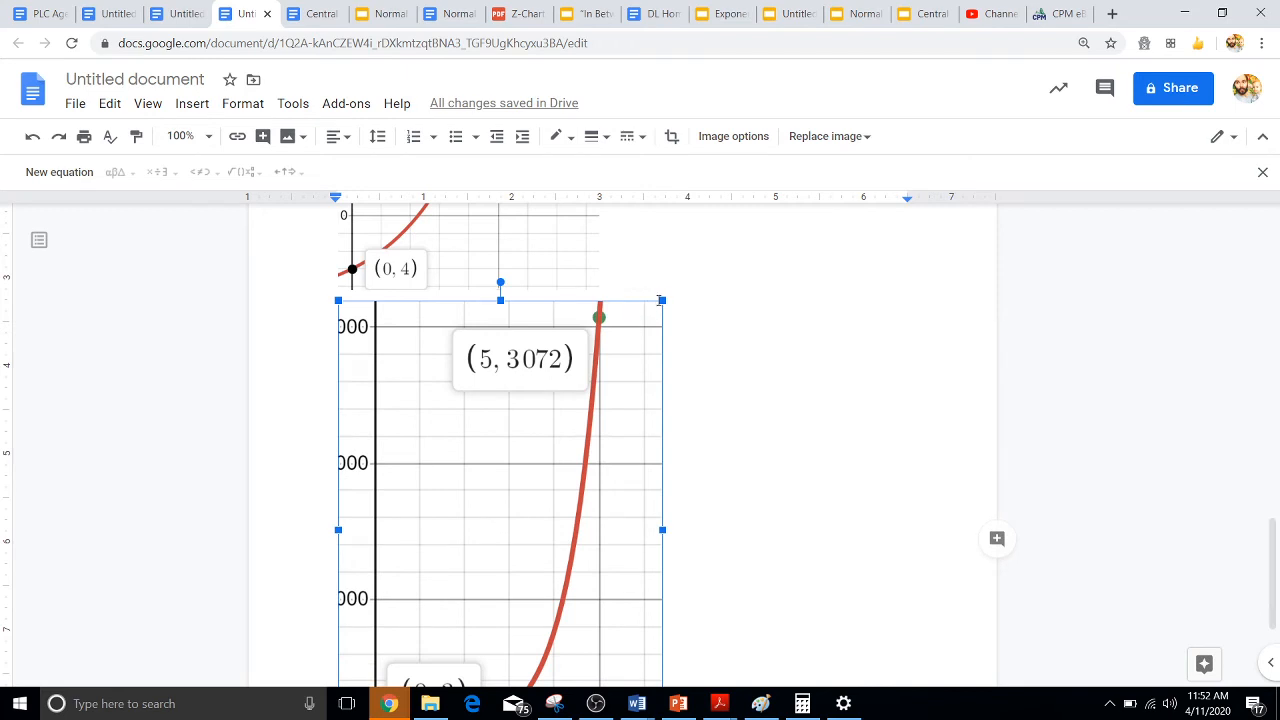
{"action": "left_click_drag", "start_coordinate": [662, 300], "coordinate": [513, 450]}
{"action": "left_click_drag", "start_coordinate": [1274, 467], "coordinate": [1275, 285]}
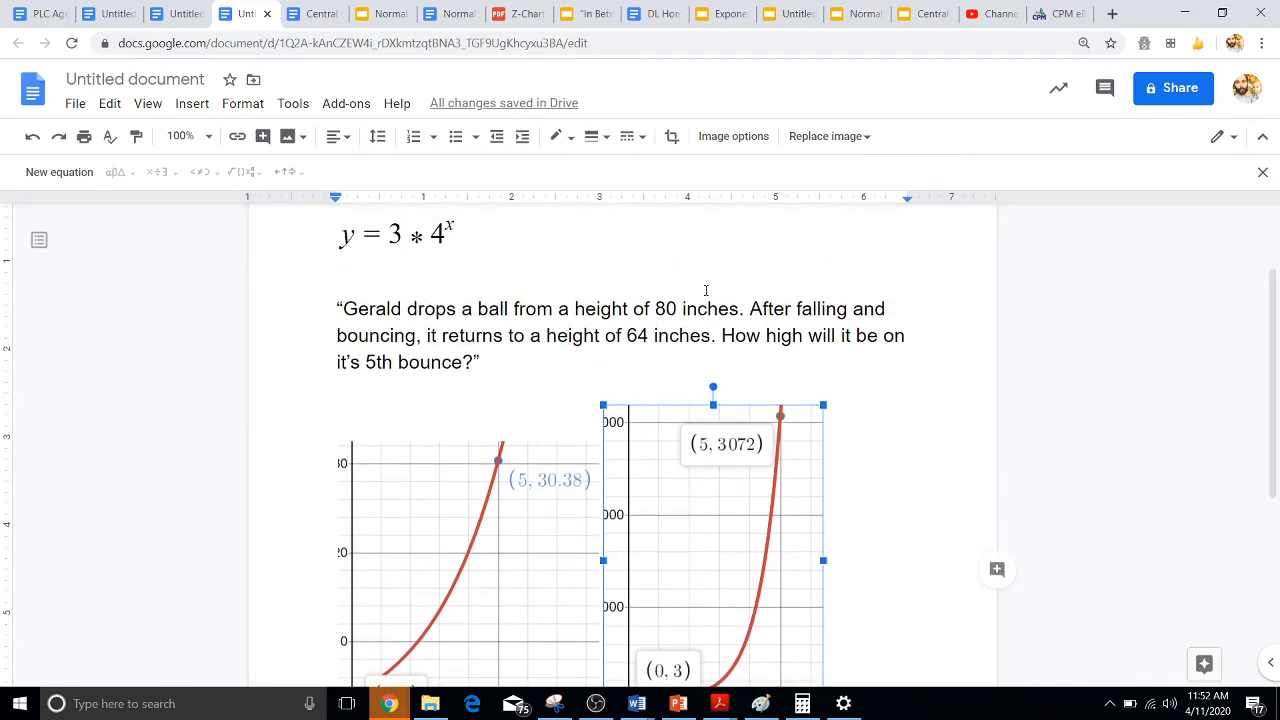
Add the line "(0, 80) a = 80" below the ball-drop word problem, leaving a blank line between them
{"action": "left_click", "coordinate": [487, 363]}
{"action": "key", "text": "Return"}
{"action": "key", "text": "Return"}
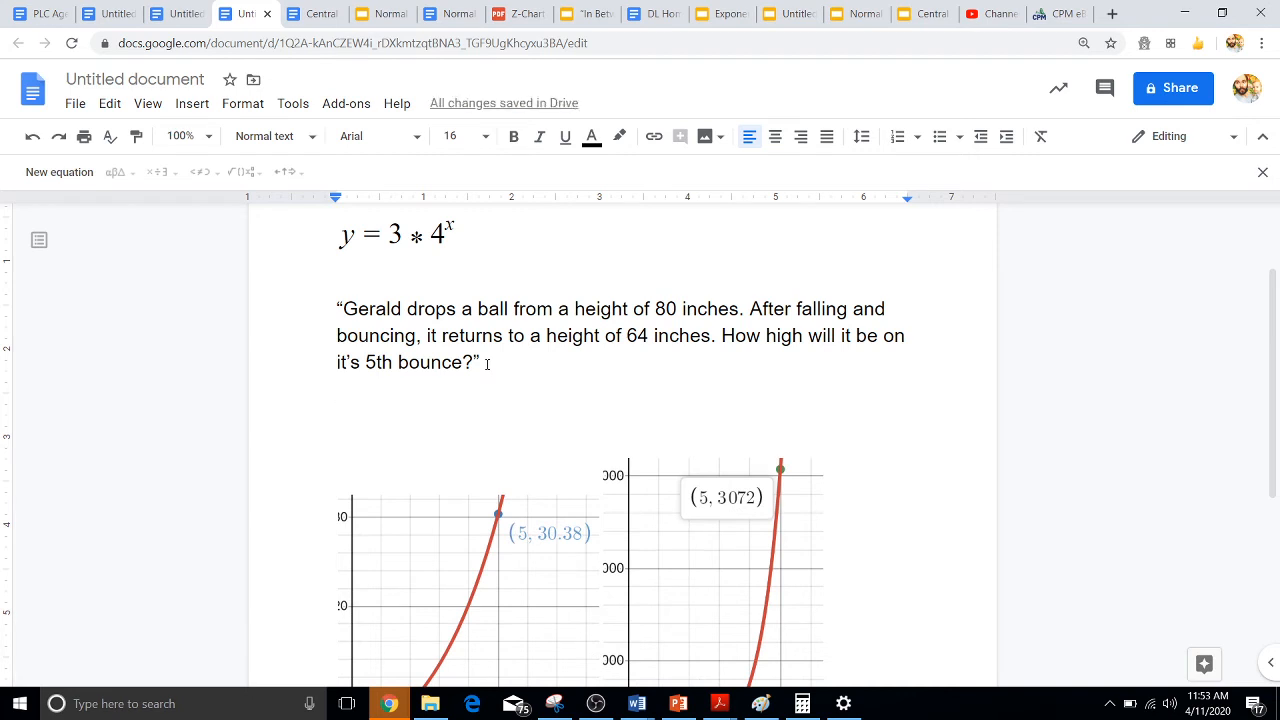
{"action": "type", "text": "),80"}
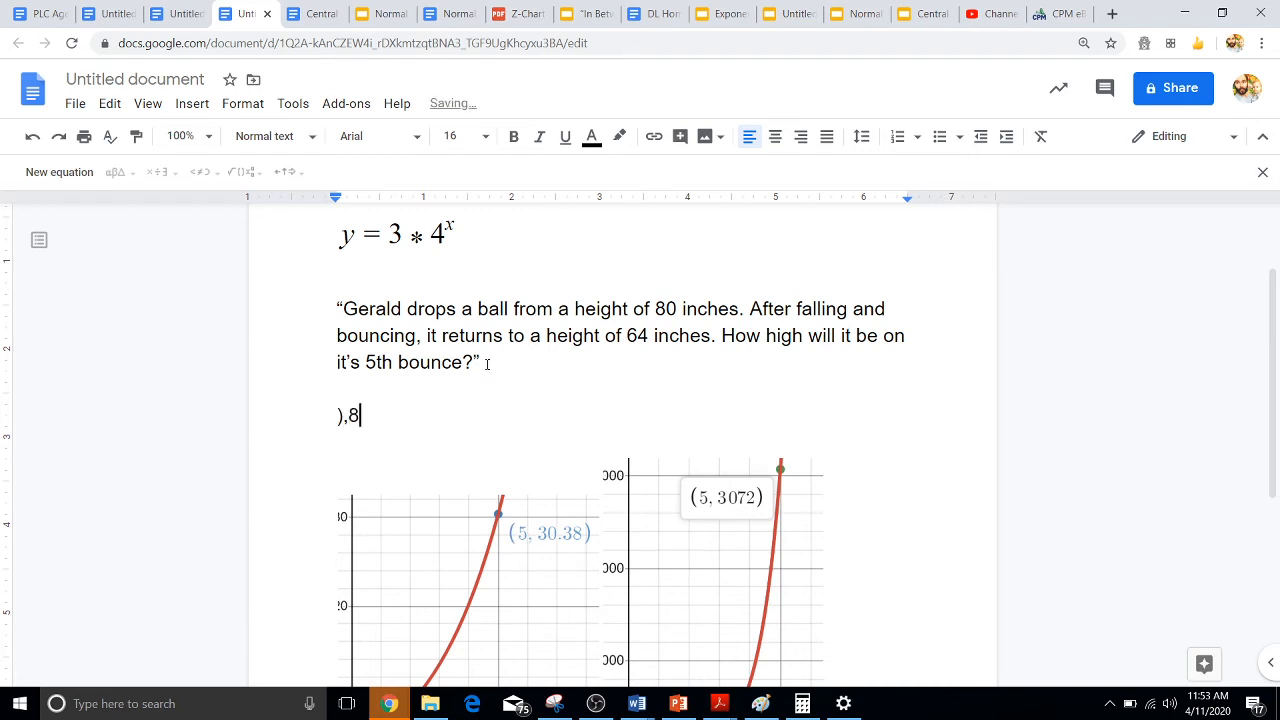
{"action": "key", "text": "BackSpace"}
{"action": "key", "text": "BackSpace"}
{"action": "key", "text": "BackSpace"}
{"action": "key", "text": "BackSpace"}
{"action": "type", "text": "0"}
{"action": "key", "text": "BackSpace"}
{"action": "type", "text": "(0, 80) a = 80"}
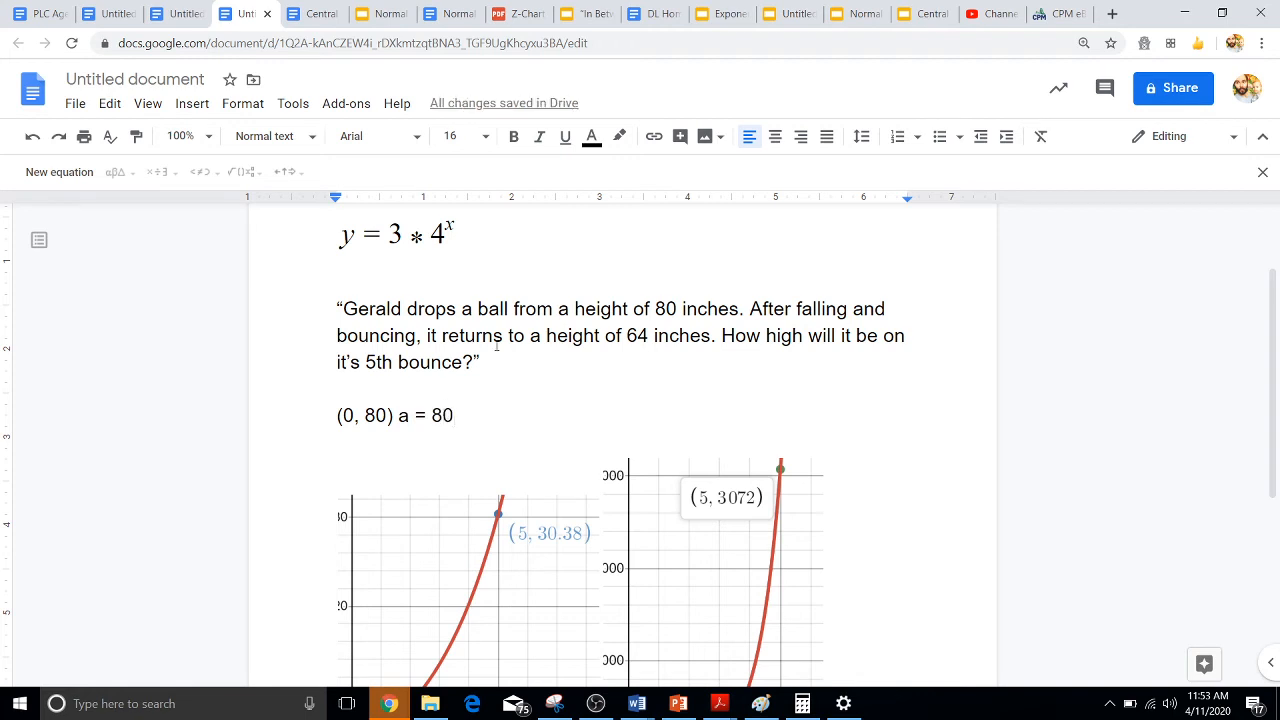
Add "64/80 =" on the same line as "a = 80", set apart by tab spacing
{"action": "left_click_drag", "start_coordinate": [649, 336], "coordinate": [656, 309]}
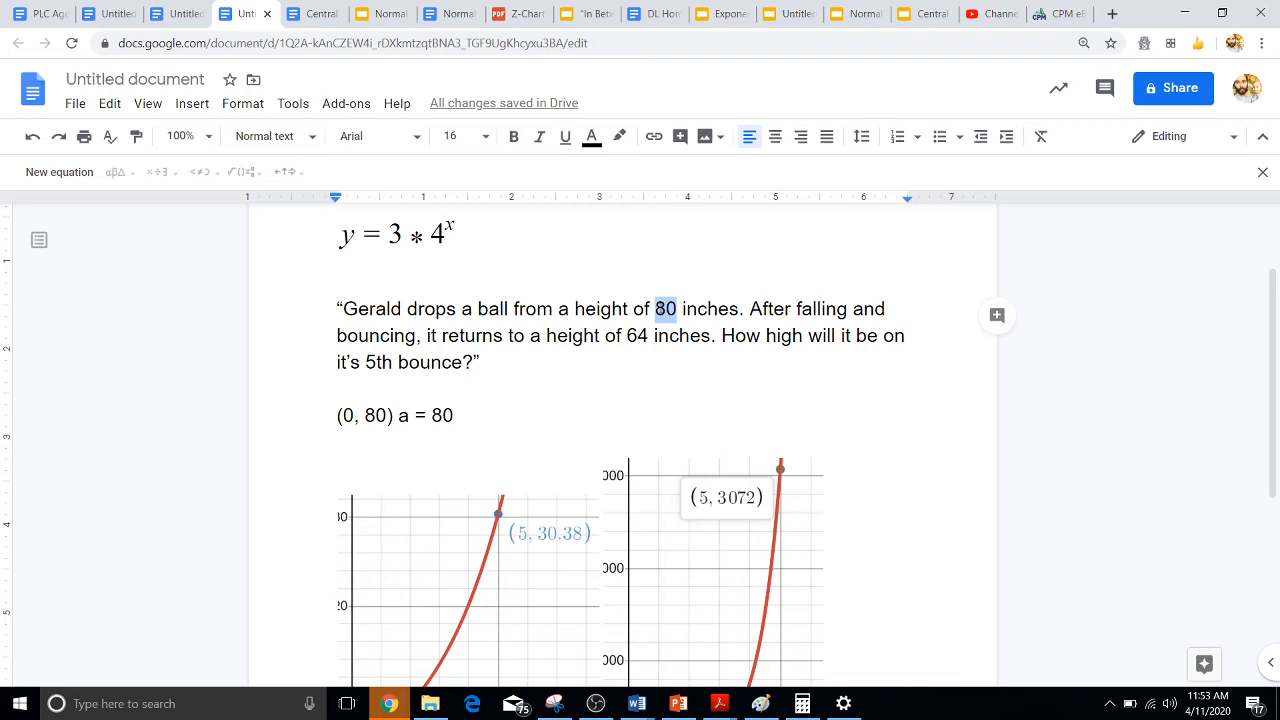
{"action": "left_click", "coordinate": [491, 418]}
{"action": "key", "text": "Tab"}
{"action": "key", "text": "Tab"}
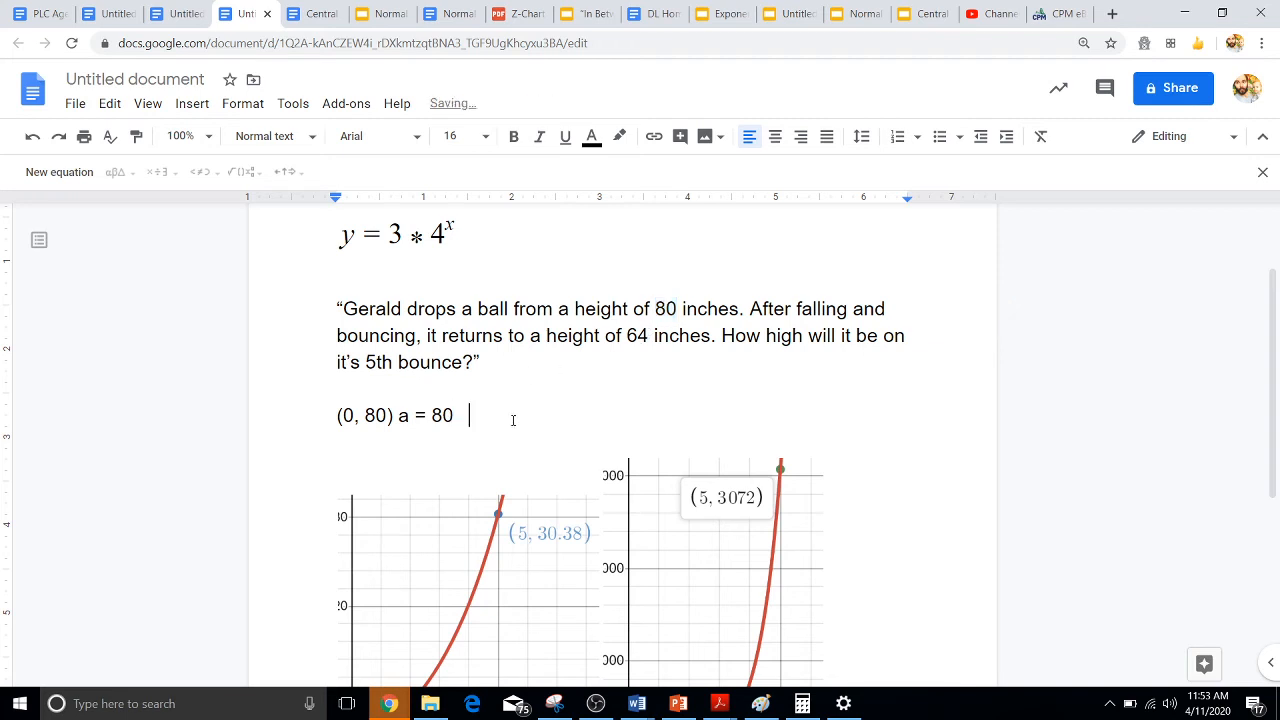
{"action": "type", "text": "64/80 ="}
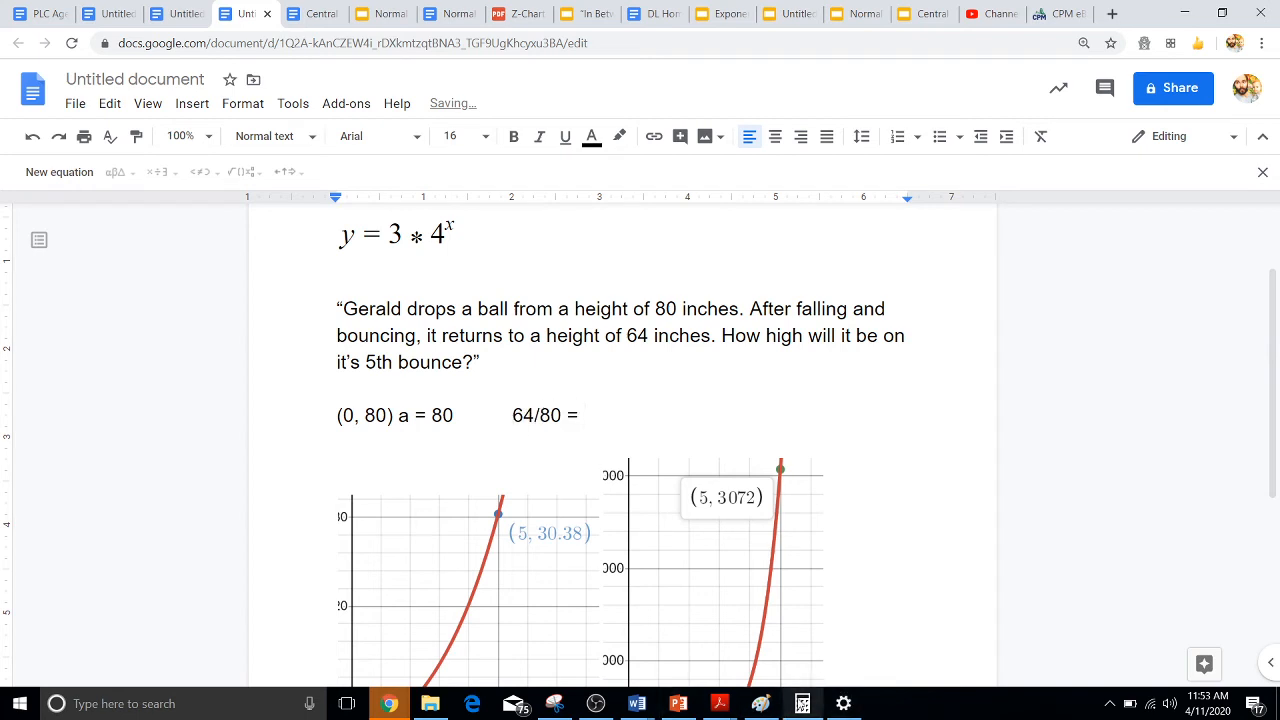
Compute 64/80 in Calculator, complete the document line with ".8 = b" and start a new line
{"action": "left_click", "coordinate": [802, 703]}
{"action": "type", "text": "64/80"}
{"action": "key", "text": "Return"}
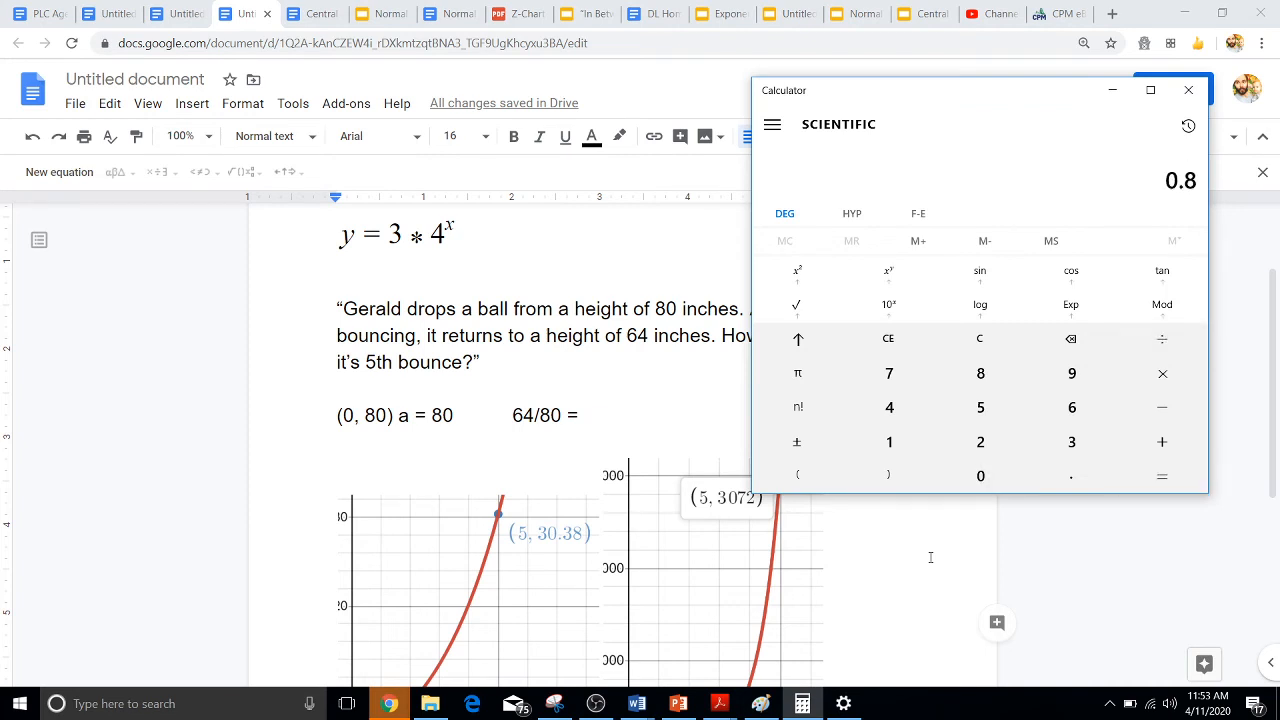
{"action": "left_click", "coordinate": [601, 409]}
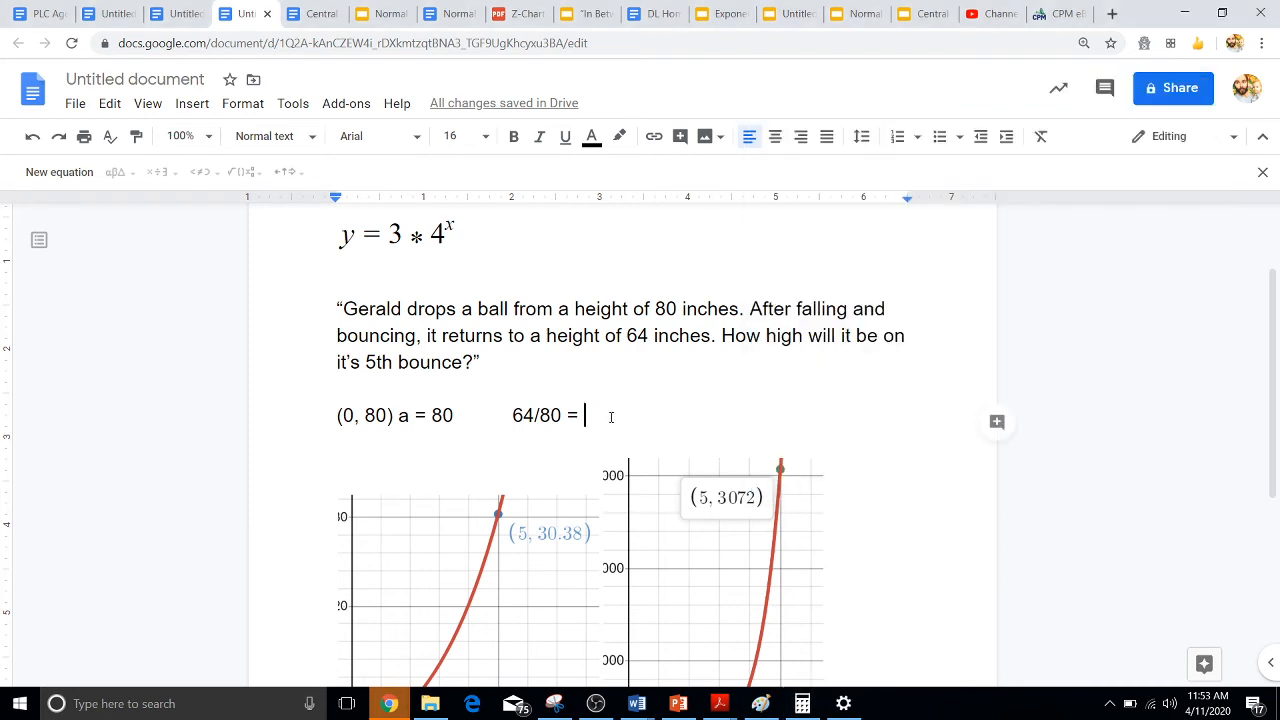
{"action": "type", "text": ".8 = b"}
{"action": "key", "text": "Return"}
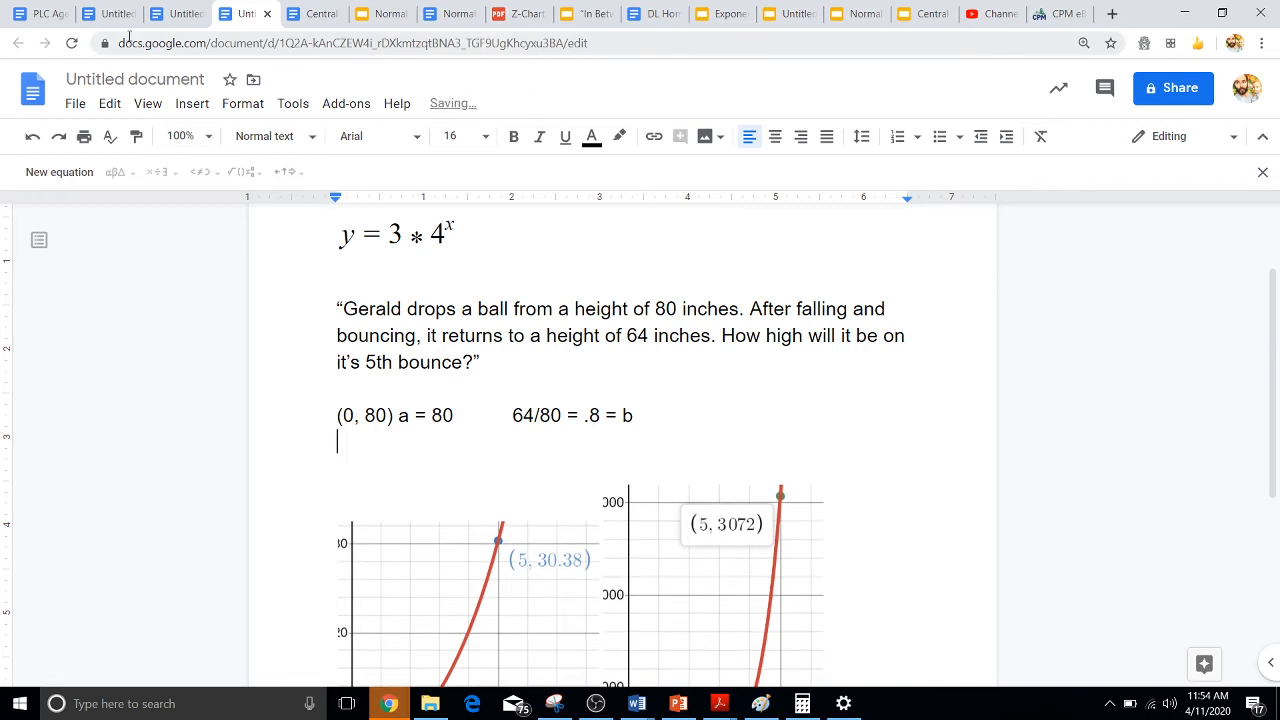
{"action": "left_click", "coordinate": [190, 104]}
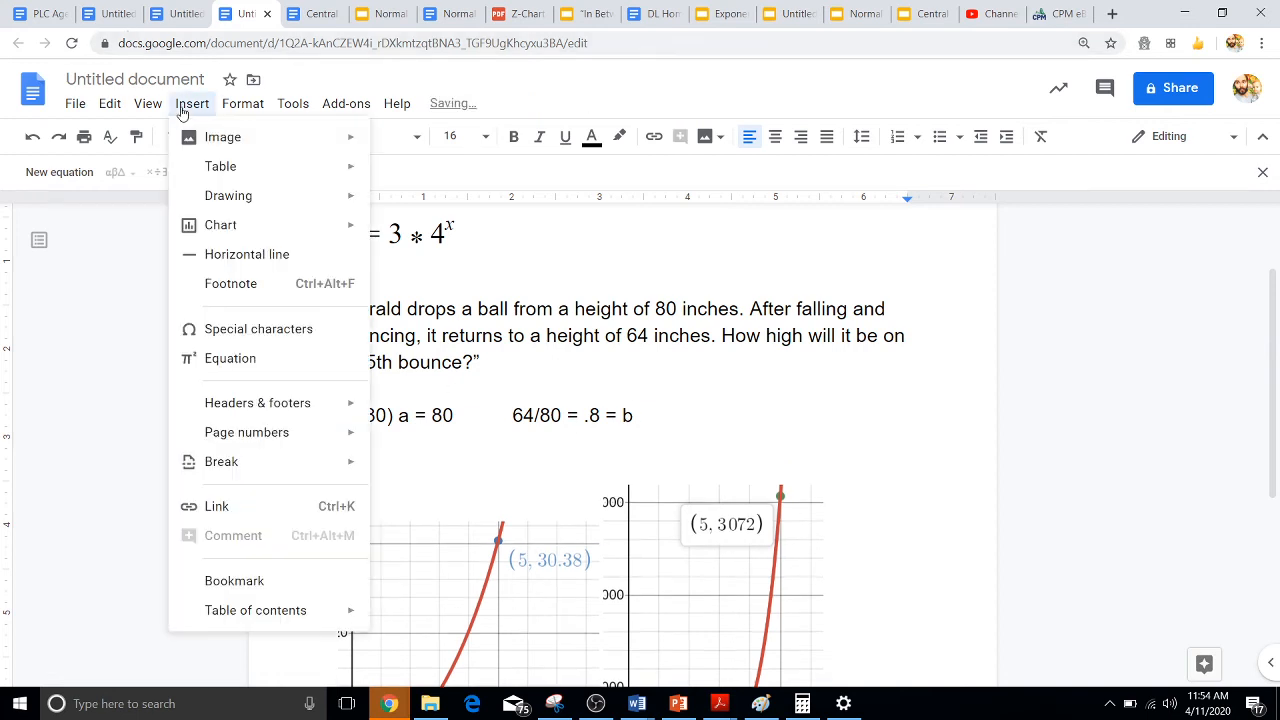
{"action": "left_click", "coordinate": [274, 358]}
{"action": "left_click", "coordinate": [386, 406]}
{"action": "type", "text": "y="}
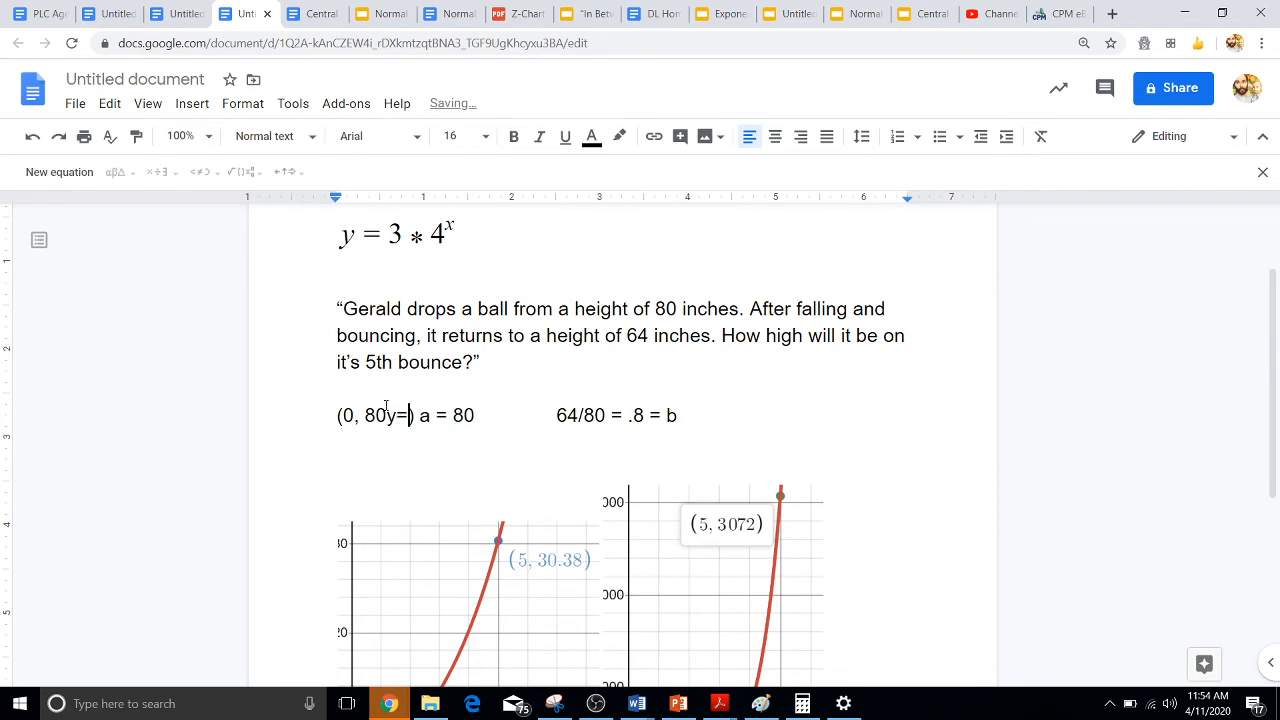
{"action": "key", "text": "BackSpace"}
{"action": "key", "text": "BackSpace"}
{"action": "key", "text": "BackSpace"}
{"action": "key", "text": "Down"}
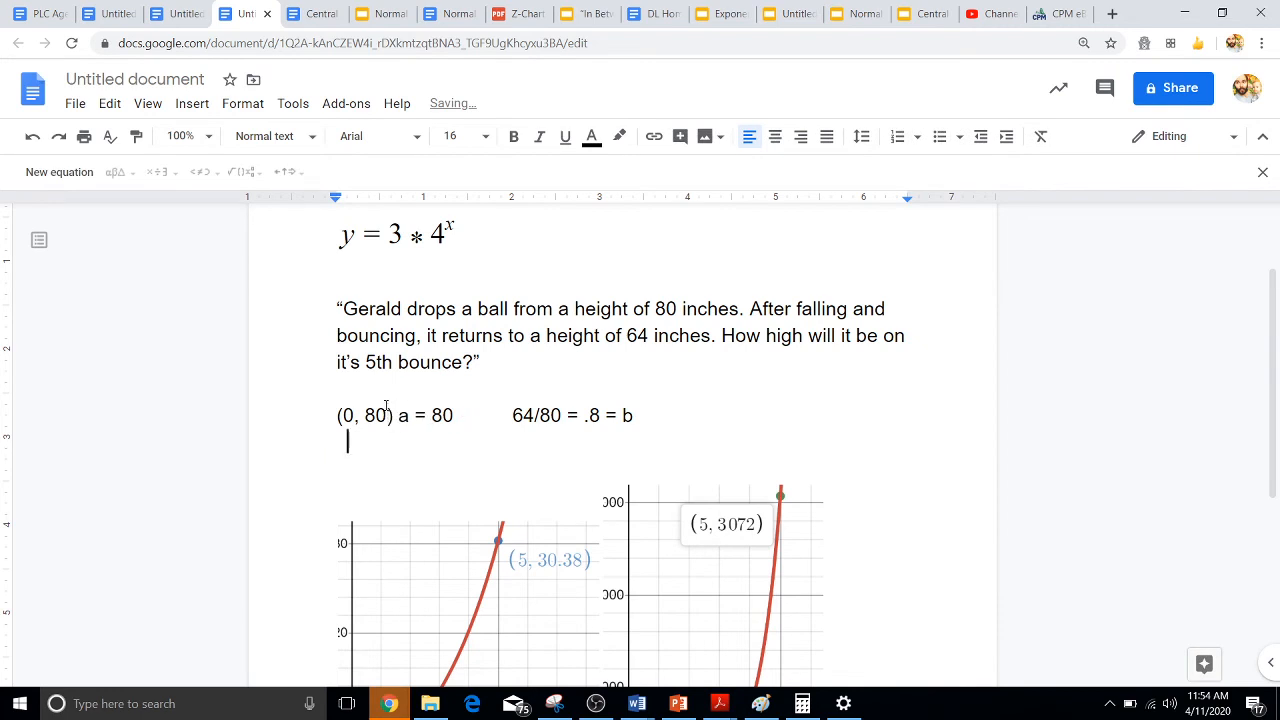
Insert the equation y = 80 * .8^x on the line below "(0, 80) a = 80"
{"action": "left_click", "coordinate": [192, 103]}
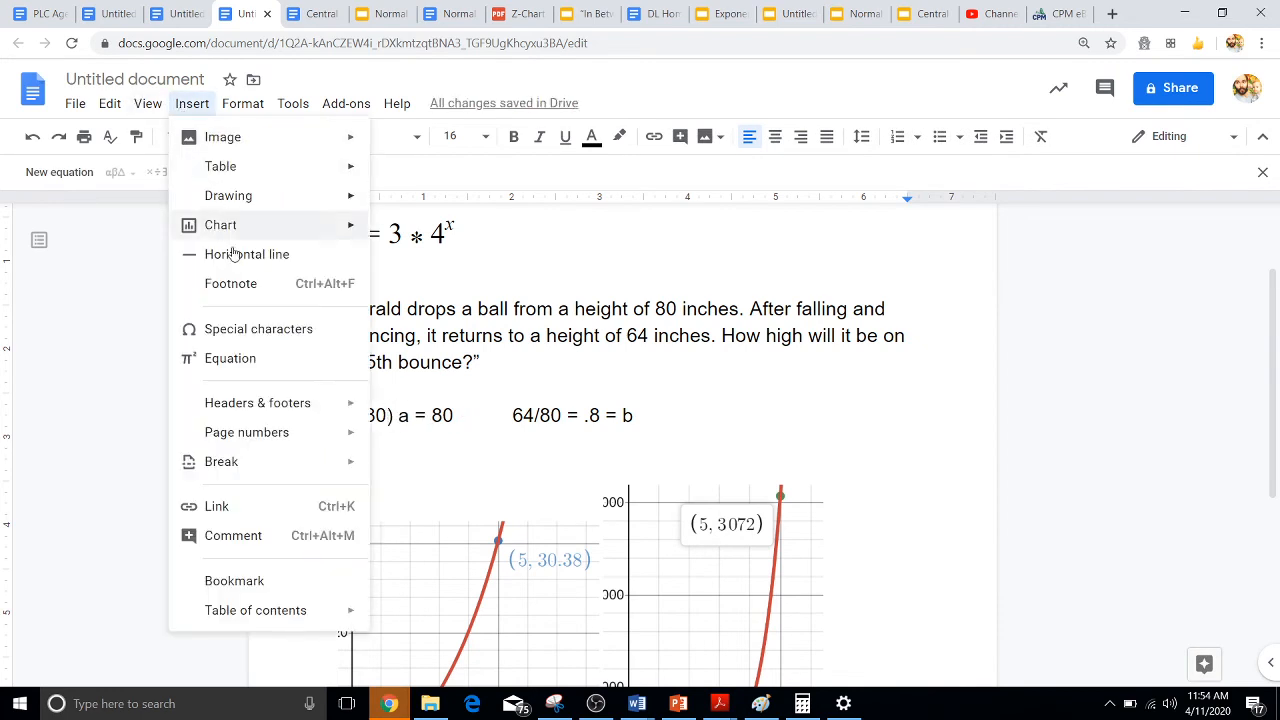
{"action": "left_click", "coordinate": [248, 359]}
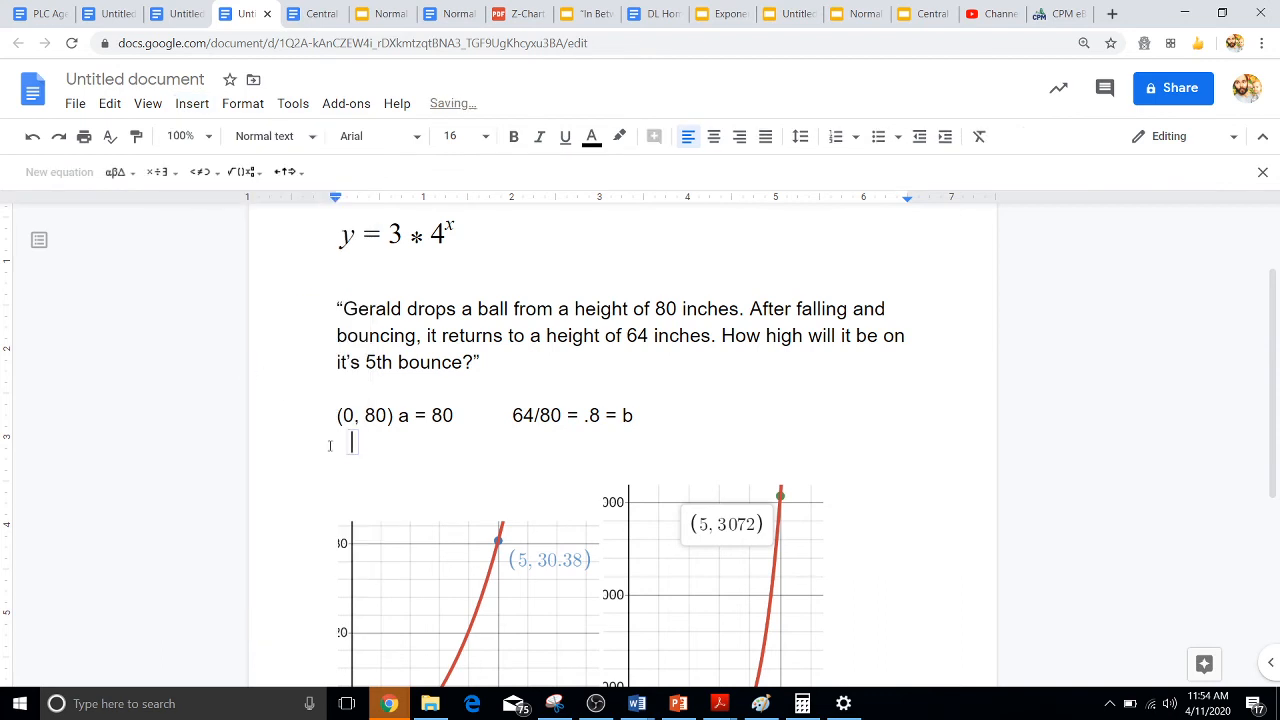
{"action": "type", "text": "y = 80 * .8^x"}
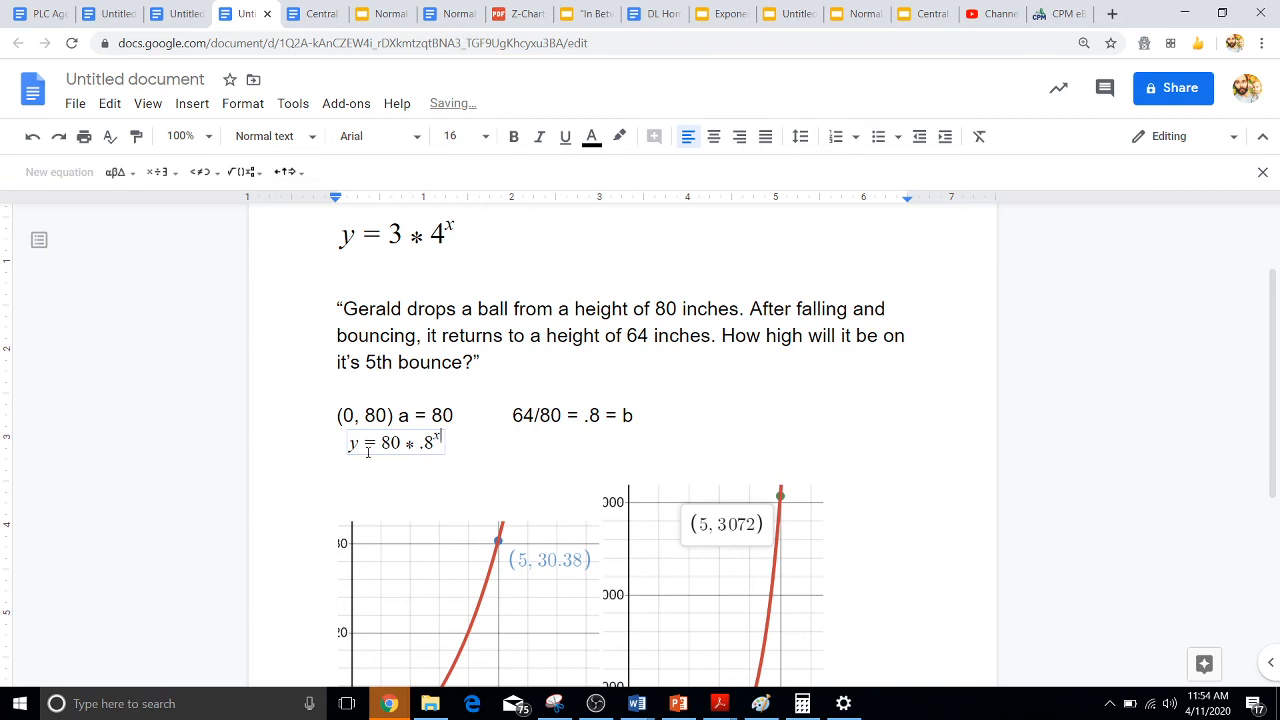
{"action": "left_click", "coordinate": [474, 445]}
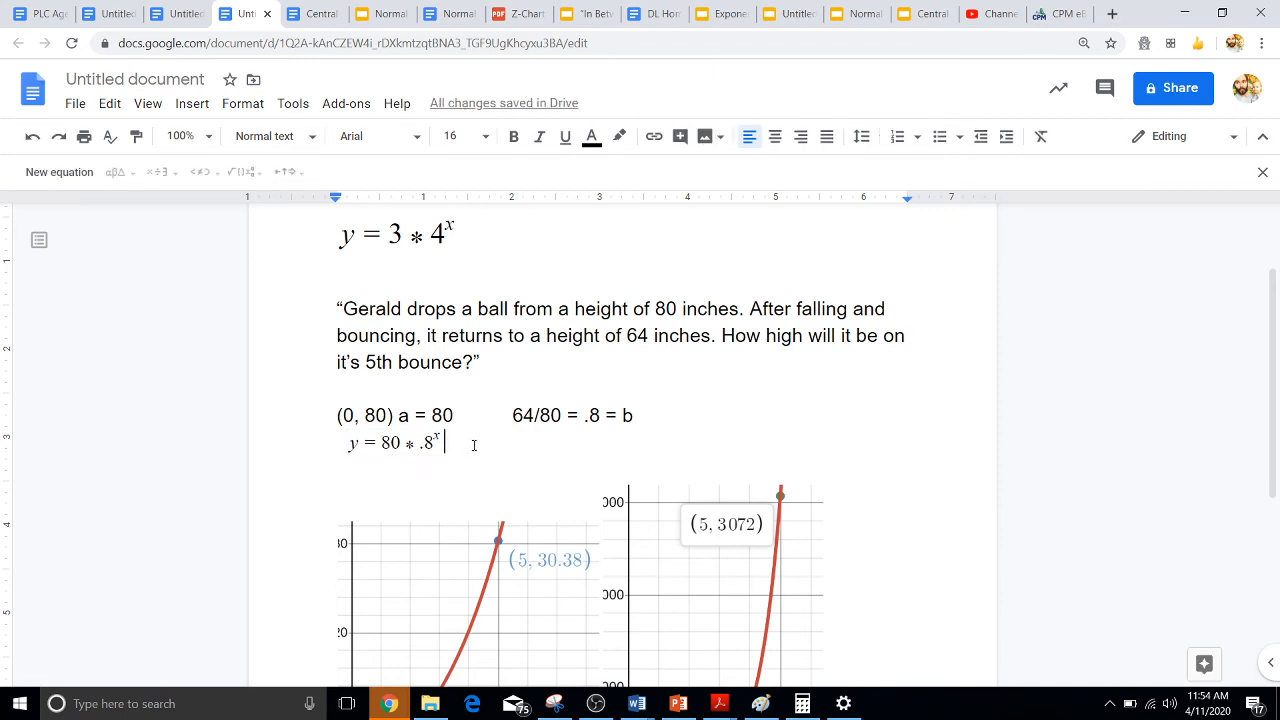
Switch to the Desmos window with y = 3 · 4^x and change its equation to y = 80 · .8^x
{"action": "key", "text": "alt+Tab"}
{"action": "key", "text": "alt+Tab"}
{"action": "mouse_move", "coordinate": [389, 703]}
{"action": "mouse_move", "coordinate": [664, 645]}
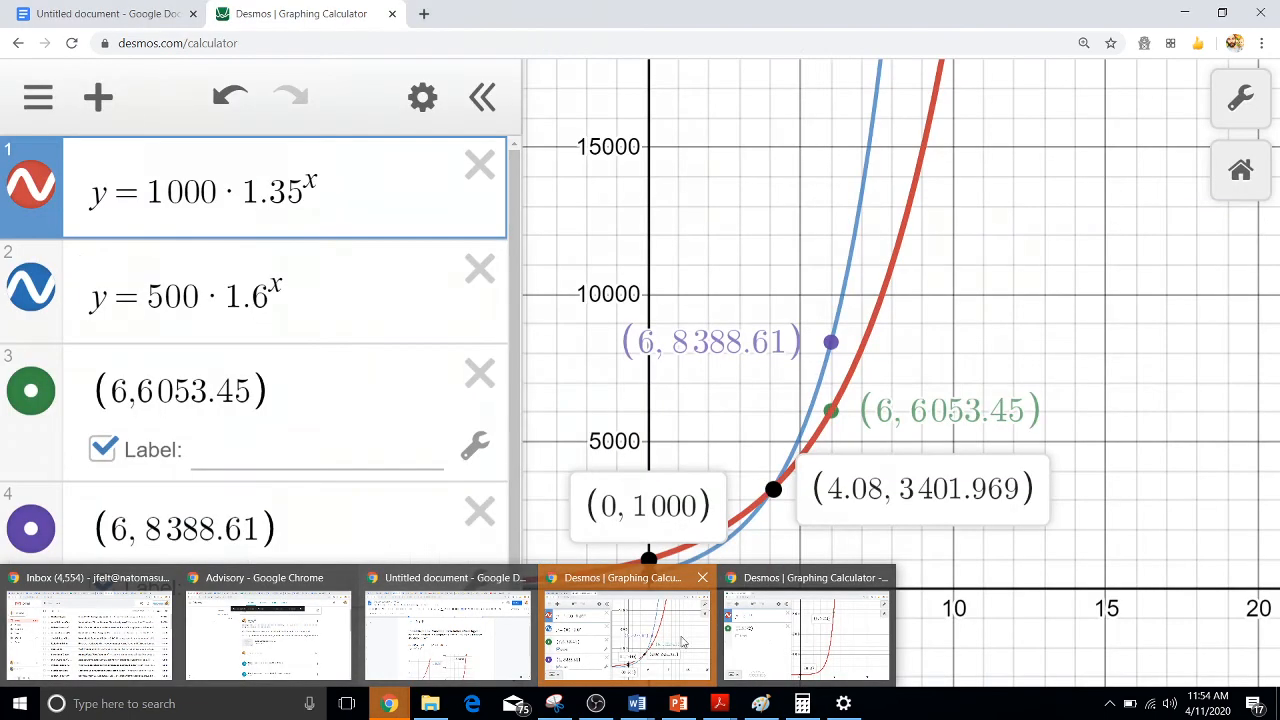
{"action": "left_click", "coordinate": [789, 634]}
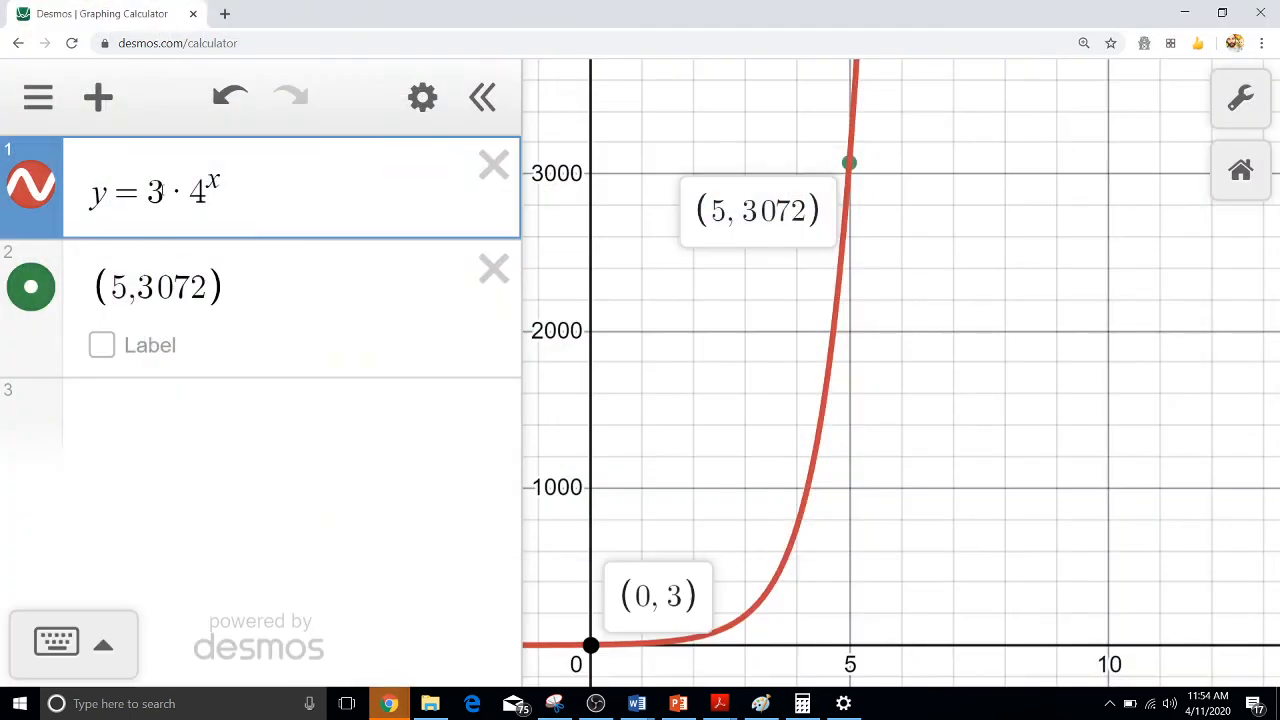
{"action": "left_click", "coordinate": [163, 192]}
{"action": "key", "text": "BackSpace"}
{"action": "type", "text": "80"}
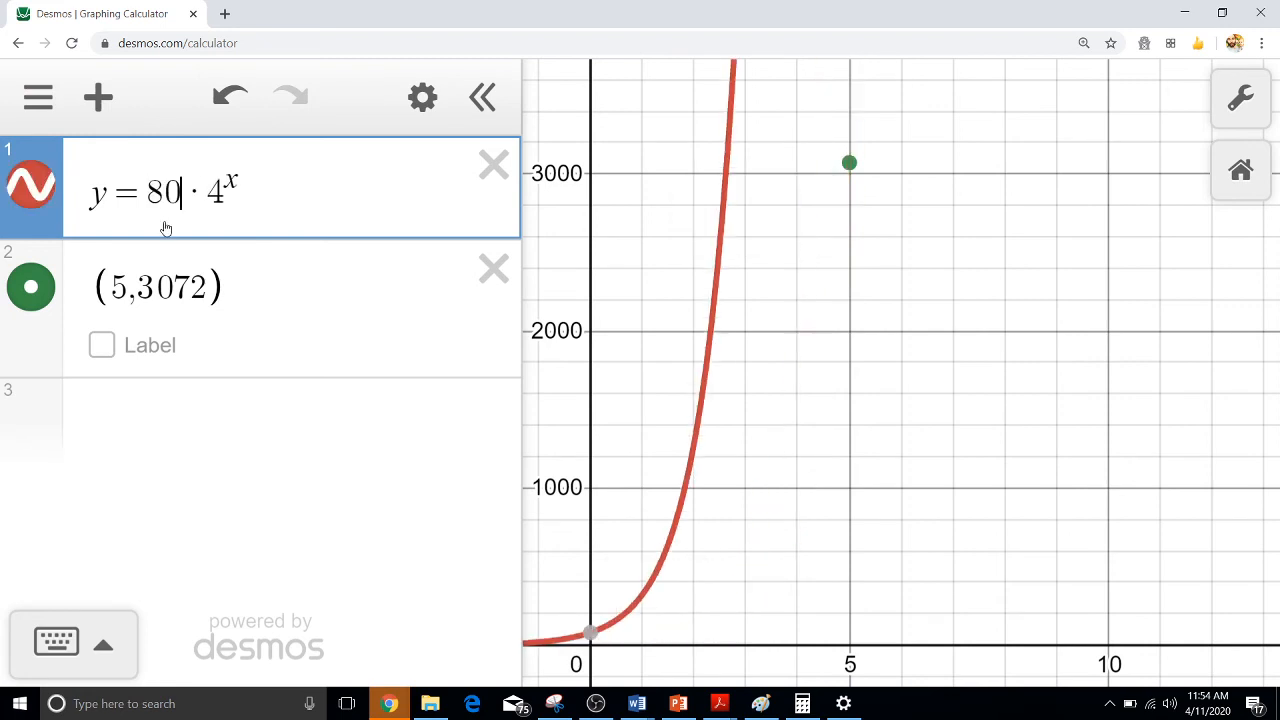
{"action": "left_click", "coordinate": [222, 197]}
{"action": "key", "text": "BackSpace"}
{"action": "type", "text": ".8"}
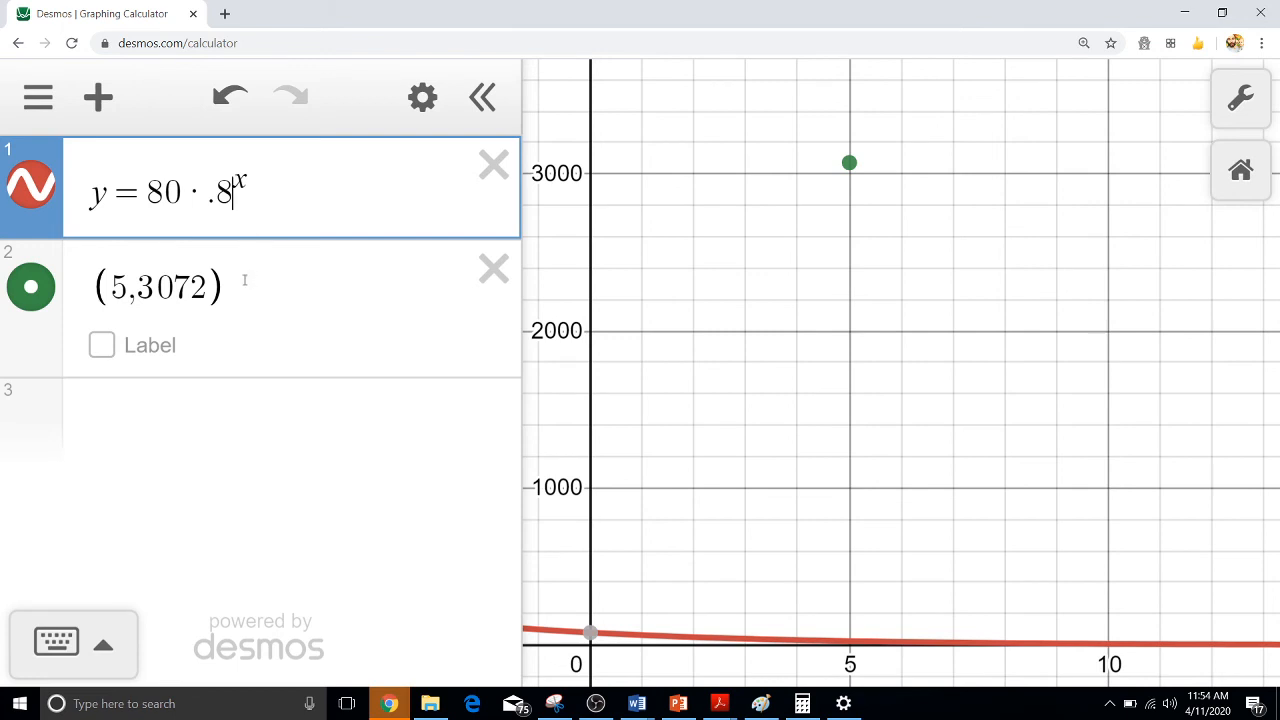
Delete the point (5, 3072) and replace the equation's exponent with 5 to evaluate 80 · .8^5
{"action": "left_click", "coordinate": [492, 268]}
{"action": "left_click", "coordinate": [253, 179]}
{"action": "type", "text": "/5"}
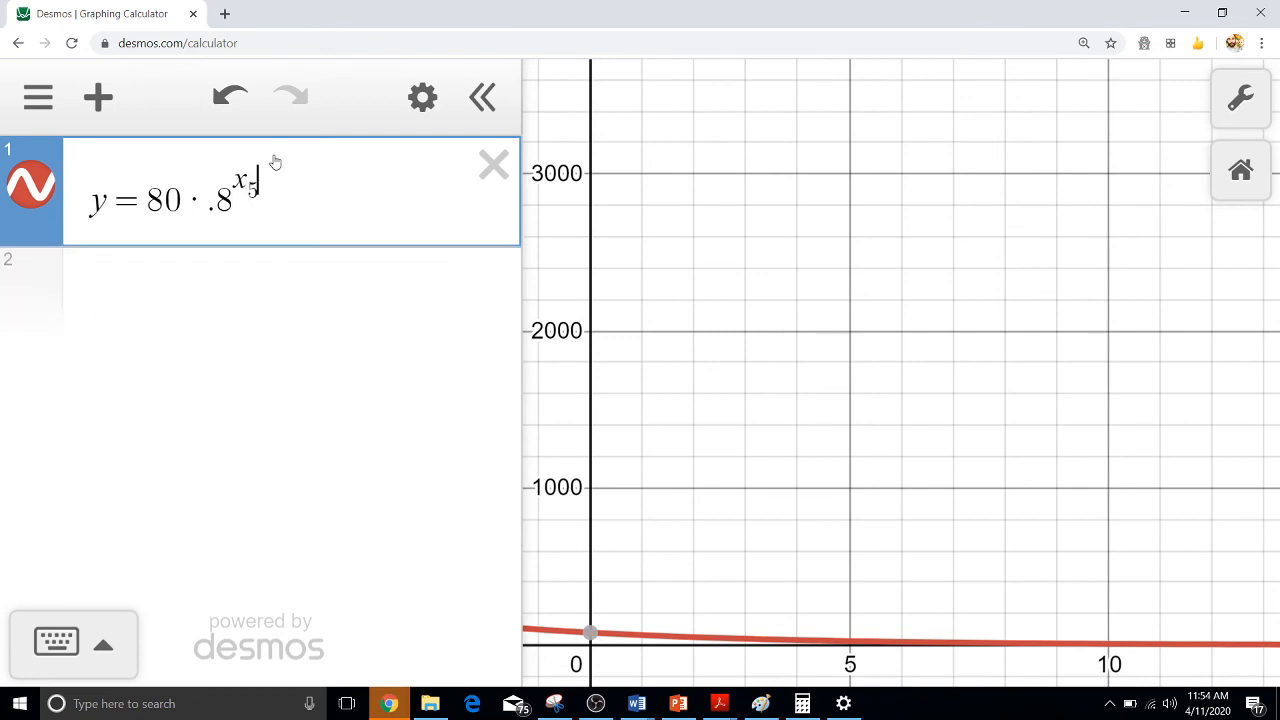
{"action": "key", "text": "BackSpace"}
{"action": "key", "text": "BackSpace"}
{"action": "key", "text": "BackSpace"}
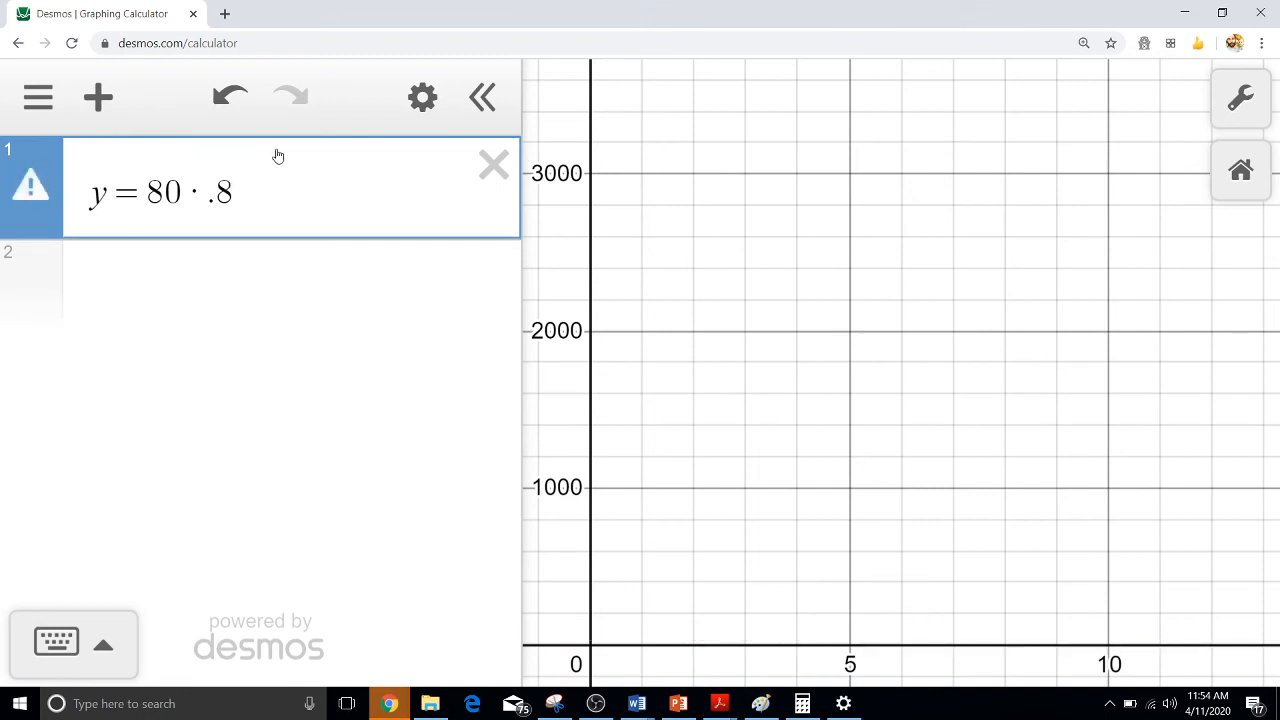
{"action": "type", "text": "5"}
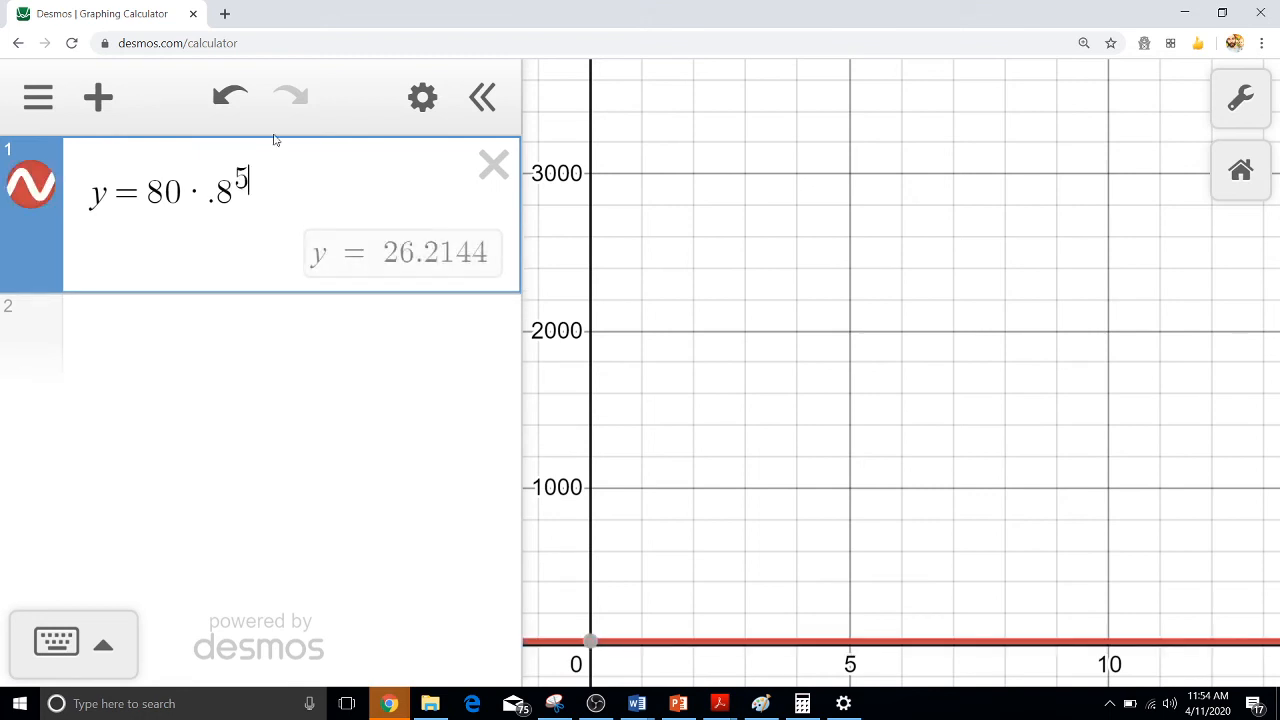
Plot the point (5, 26.2144) as the second expression
{"action": "left_click", "coordinate": [307, 340]}
{"action": "type", "text": "(6"}
{"action": "key", "text": "BackSpace"}
{"action": "type", "text": "5, "}
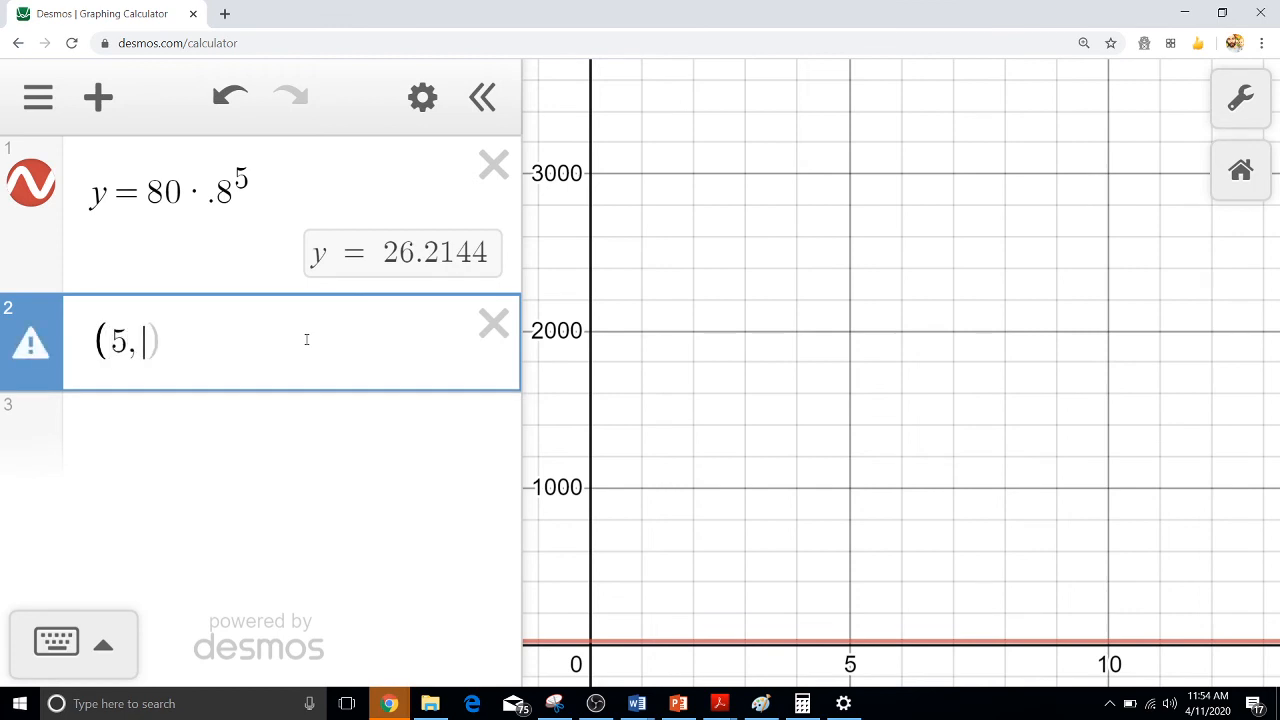
{"action": "type", "text": "26.21"}
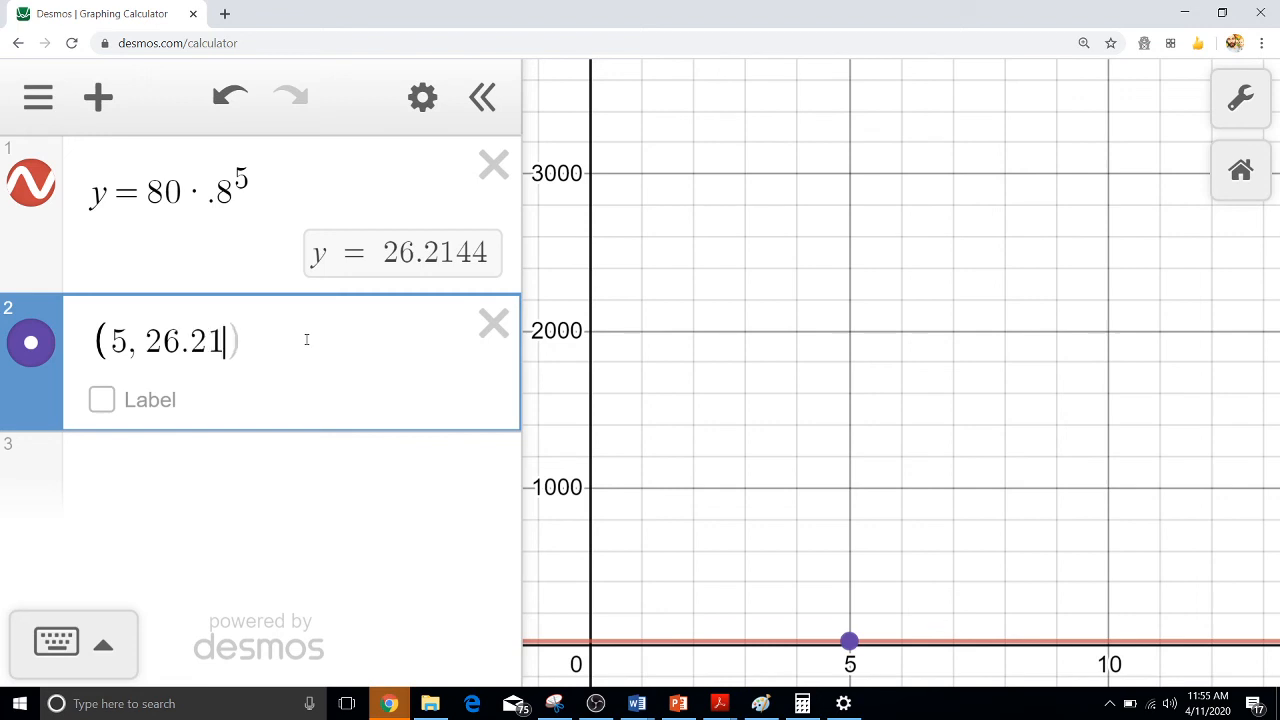
{"action": "type", "text": ")"}
{"action": "key", "text": "BackSpace"}
{"action": "type", "text": "44)"}
Set the graph's x-axis range from -2 to 8
{"action": "left_click", "coordinate": [1240, 100]}
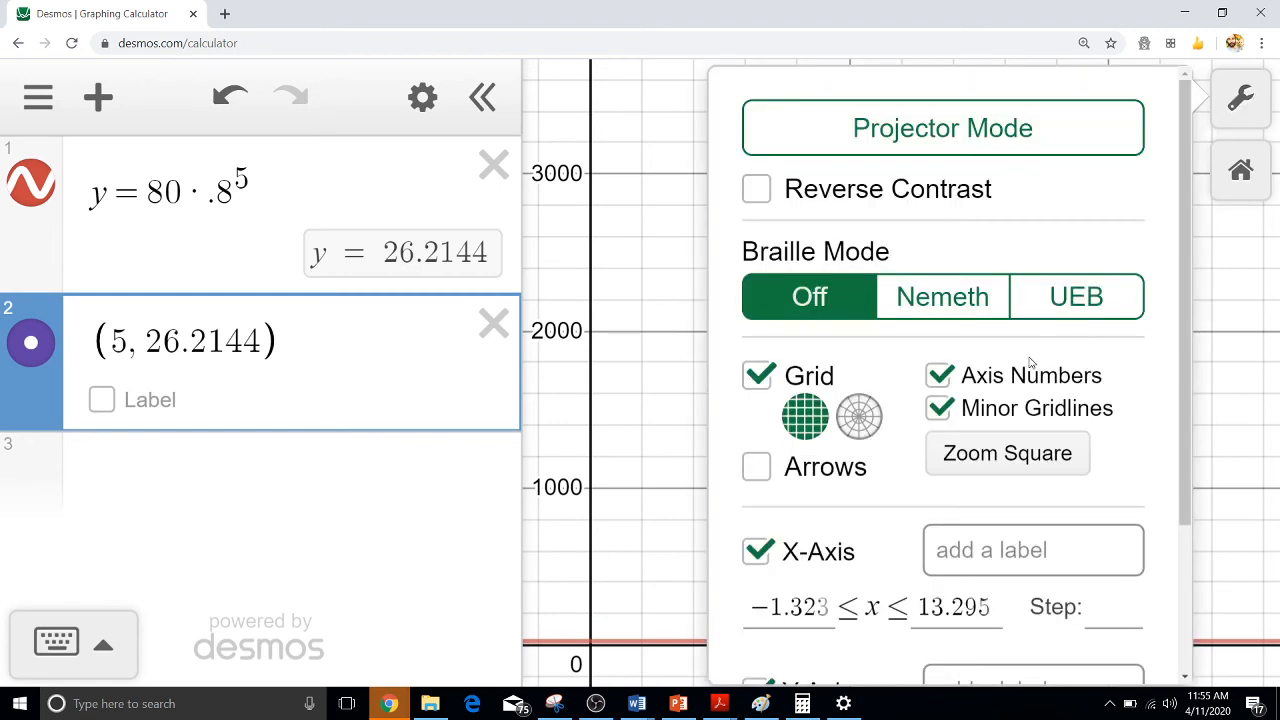
{"action": "left_click_drag", "start_coordinate": [1185, 400], "coordinate": [1183, 500]}
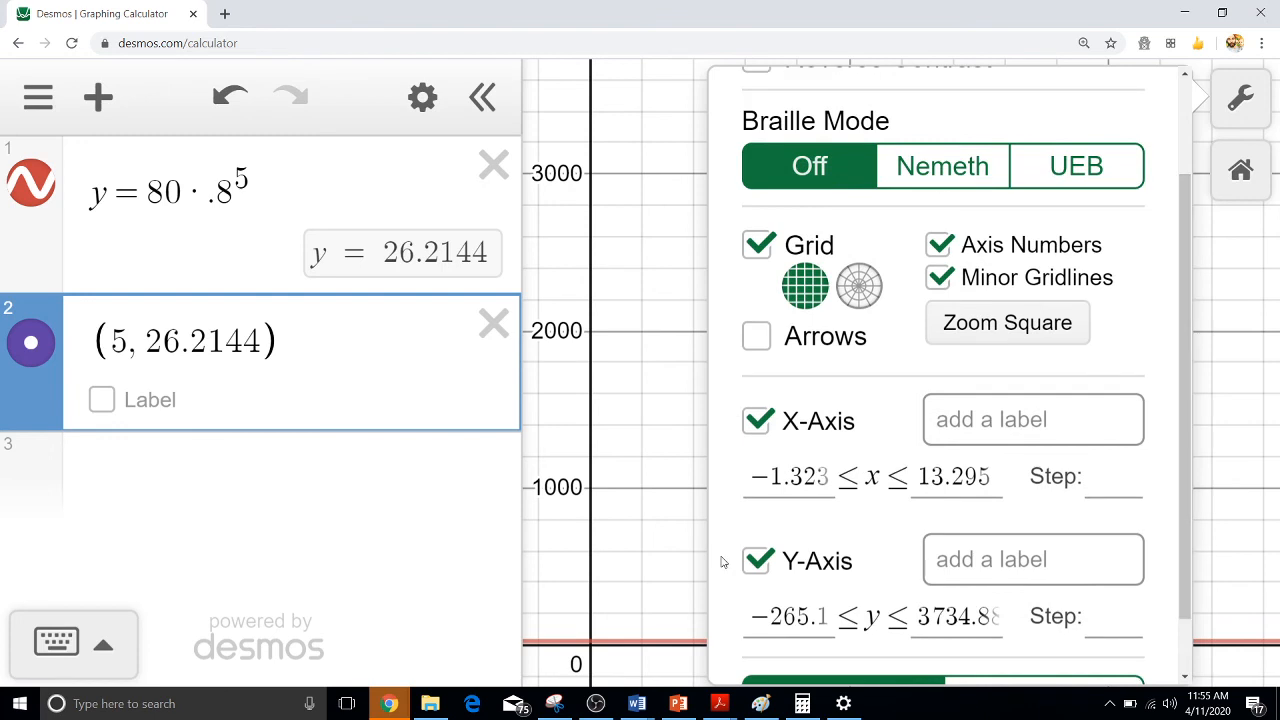
{"action": "left_click", "coordinate": [815, 480]}
{"action": "key", "text": "ctrl+a"}
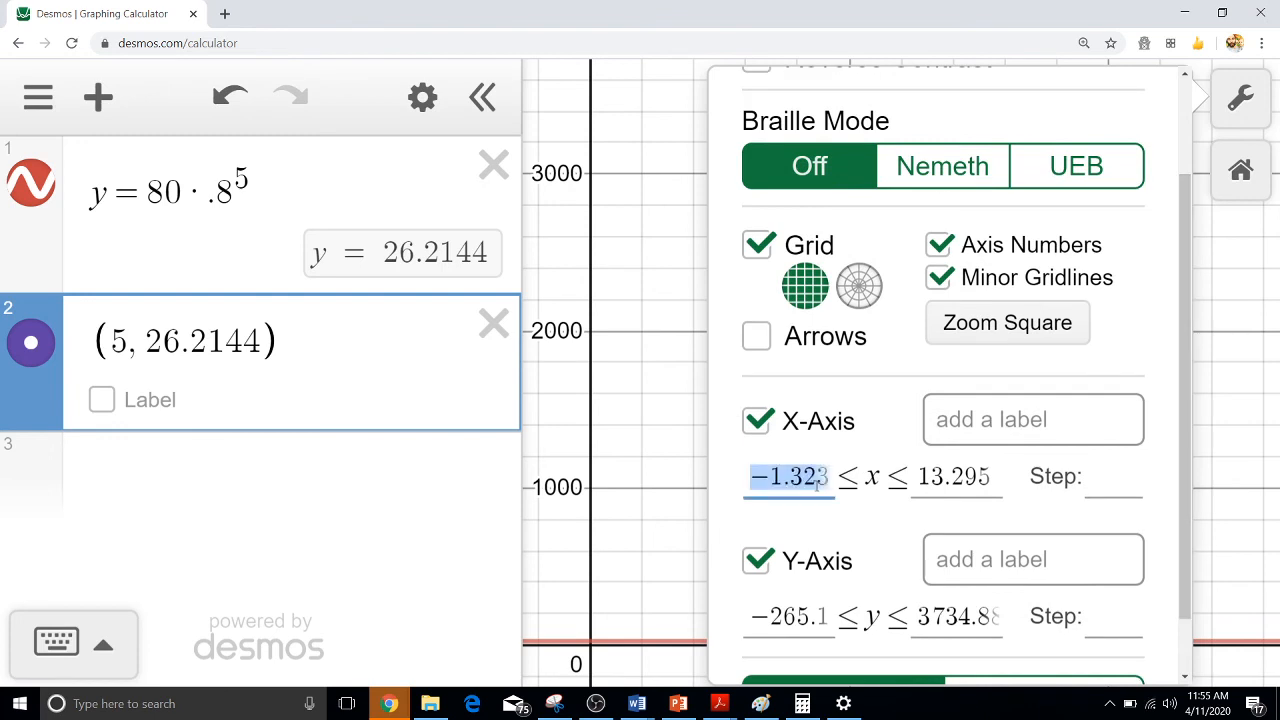
{"action": "type", "text": "-2"}
{"action": "left_click", "coordinate": [957, 476]}
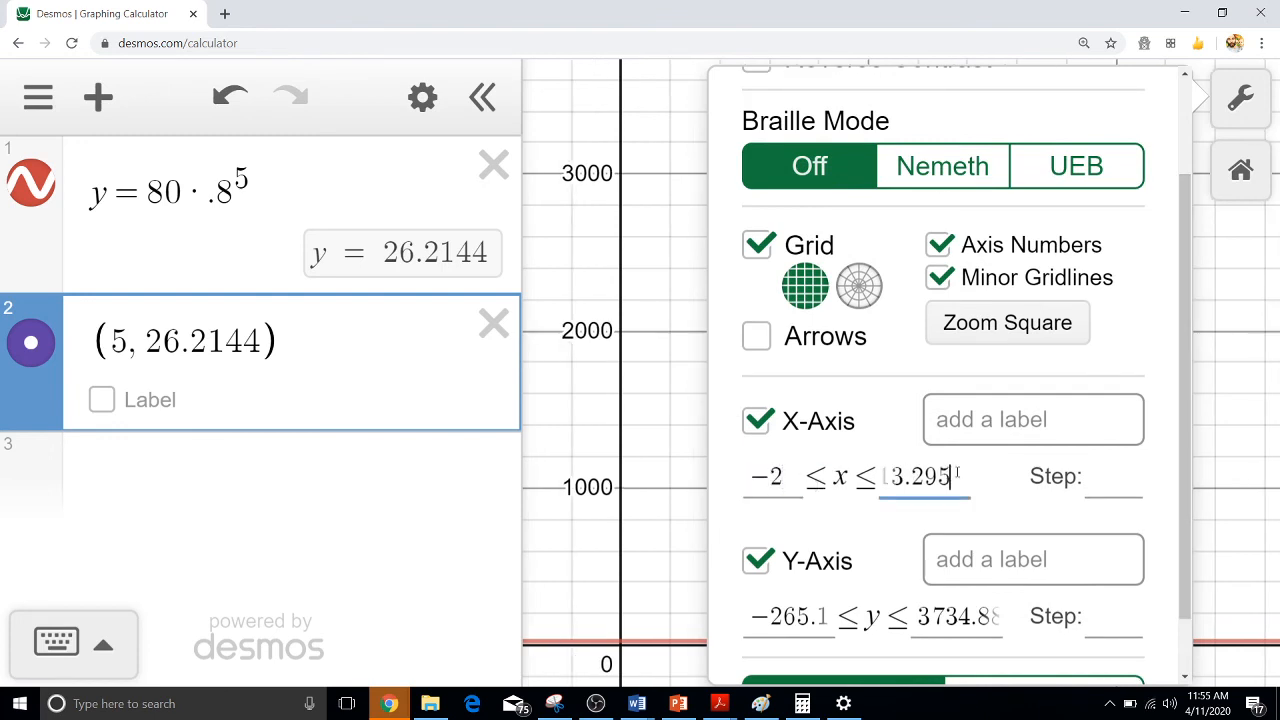
{"action": "key", "text": "BackSpace"}
{"action": "key", "text": "BackSpace"}
{"action": "key", "text": "BackSpace"}
{"action": "key", "text": "BackSpace"}
{"action": "key", "text": "BackSpace"}
{"action": "key", "text": "BackSpace"}
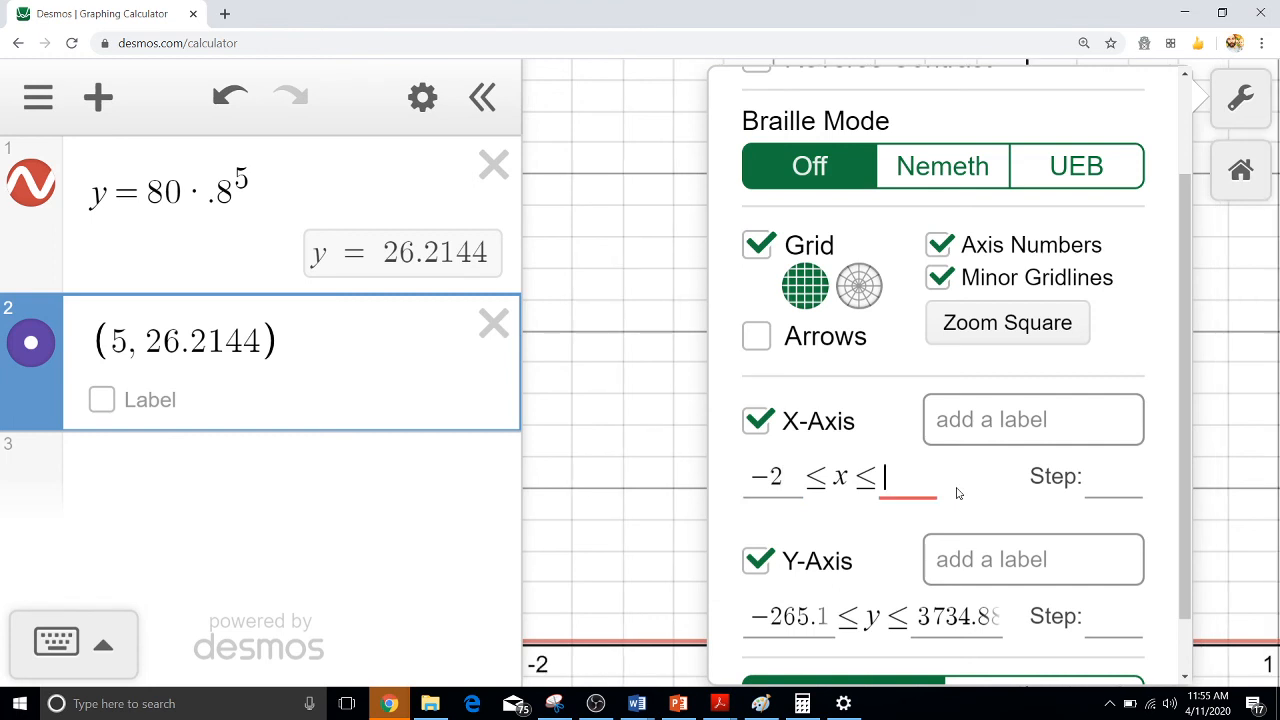
{"action": "type", "text": "8"}
Set the graph's y-axis range from 0 to 80 and close the graph settings
{"action": "left_click", "coordinate": [826, 616]}
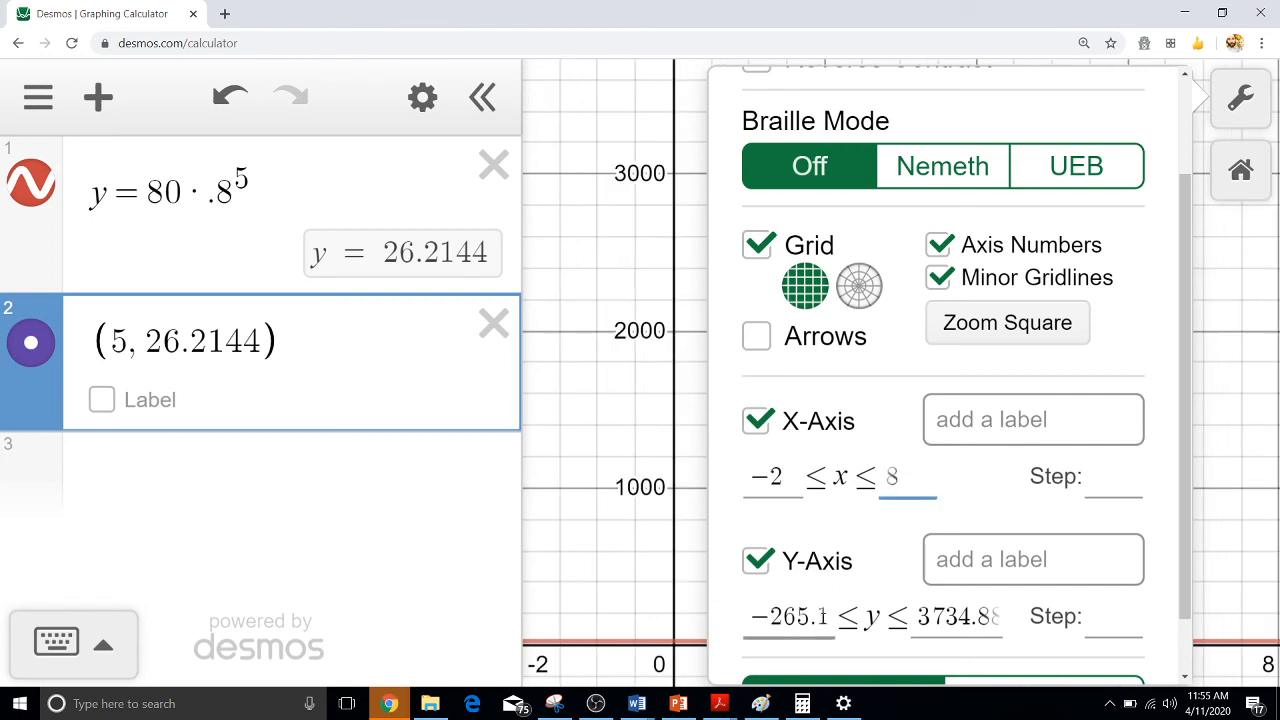
{"action": "type", "text": "11"}
{"action": "left_click_drag", "start_coordinate": [826, 616], "coordinate": [729, 623]}
{"action": "key", "text": "BackSpace"}
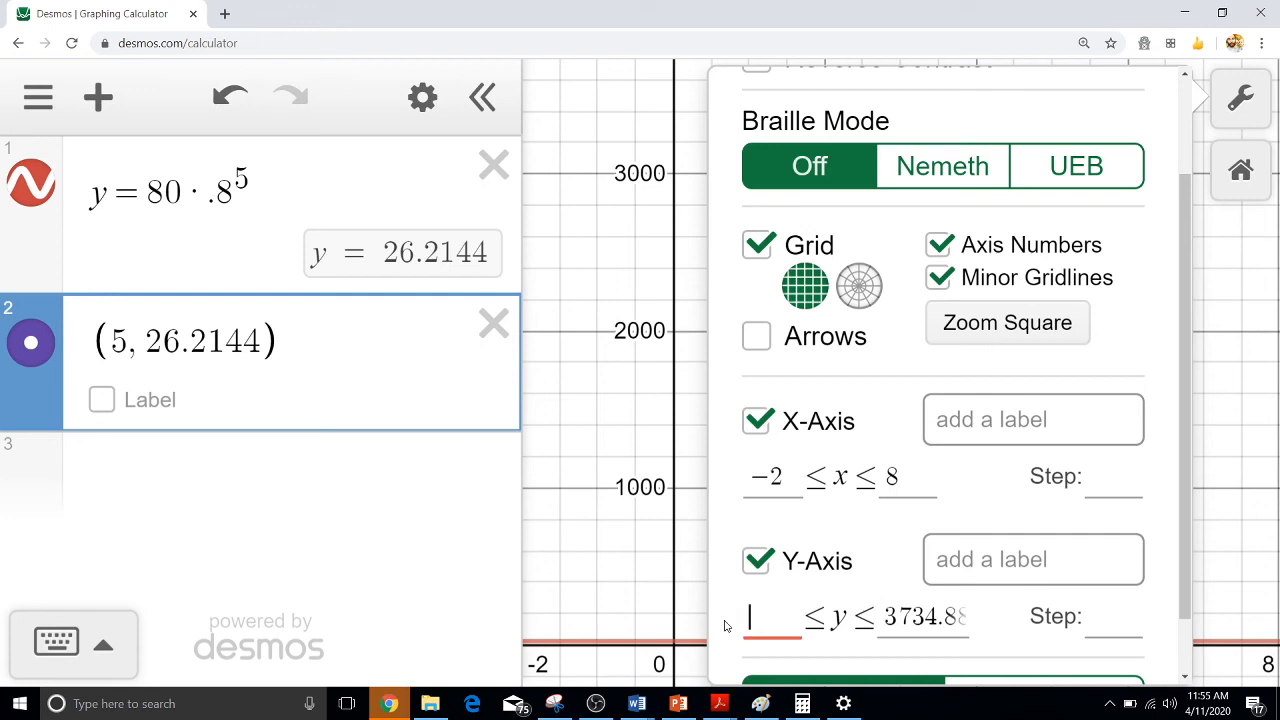
{"action": "type", "text": "0"}
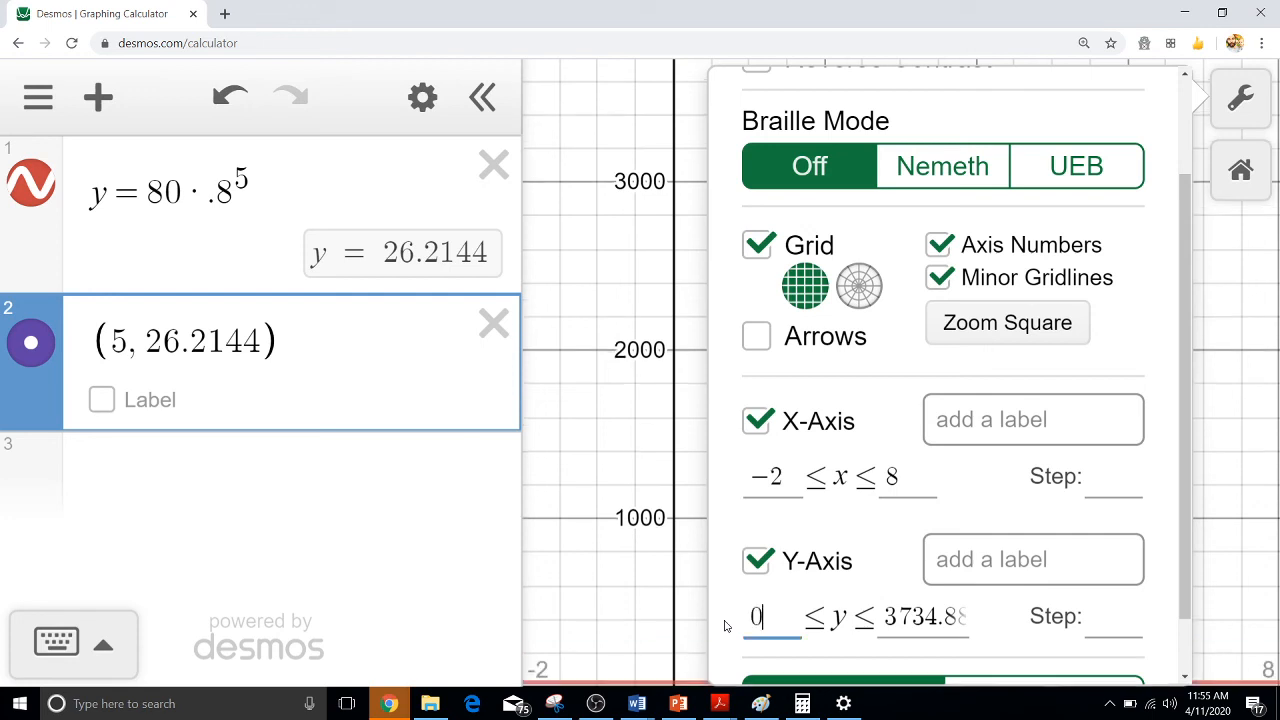
{"action": "left_click", "coordinate": [964, 622]}
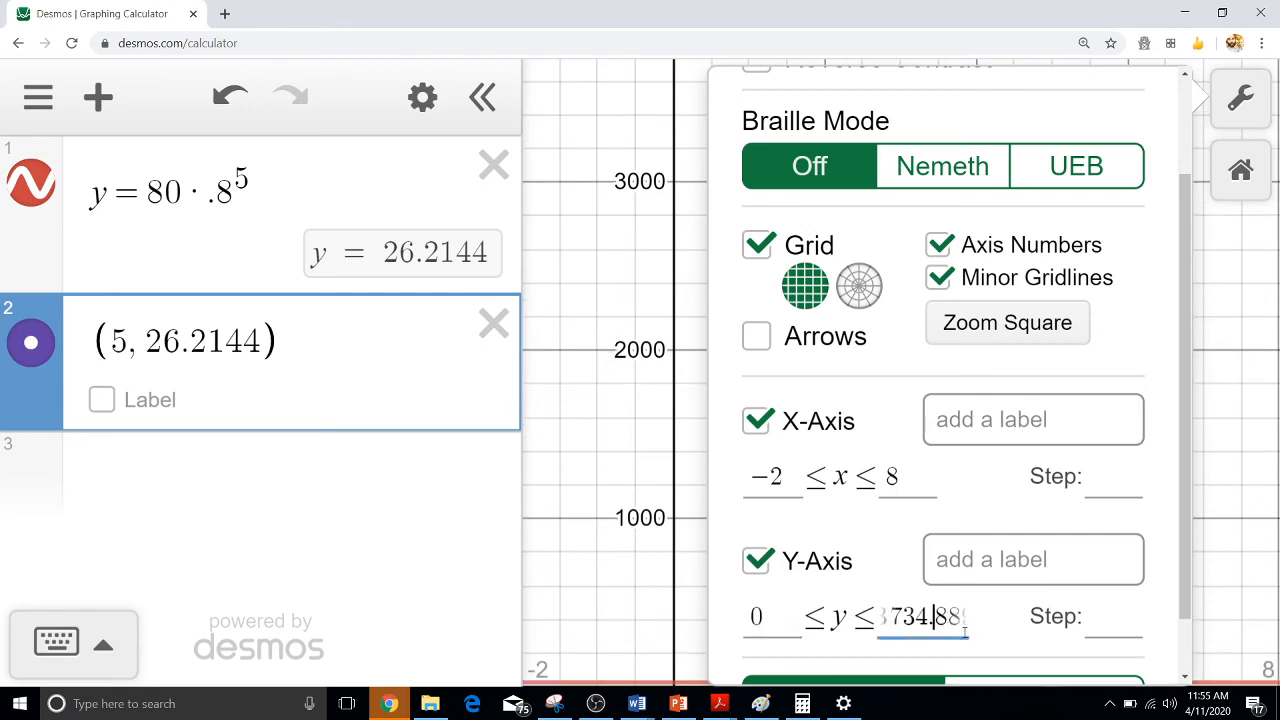
{"action": "double_click", "coordinate": [964, 622]}
{"action": "type", "text": "80"}
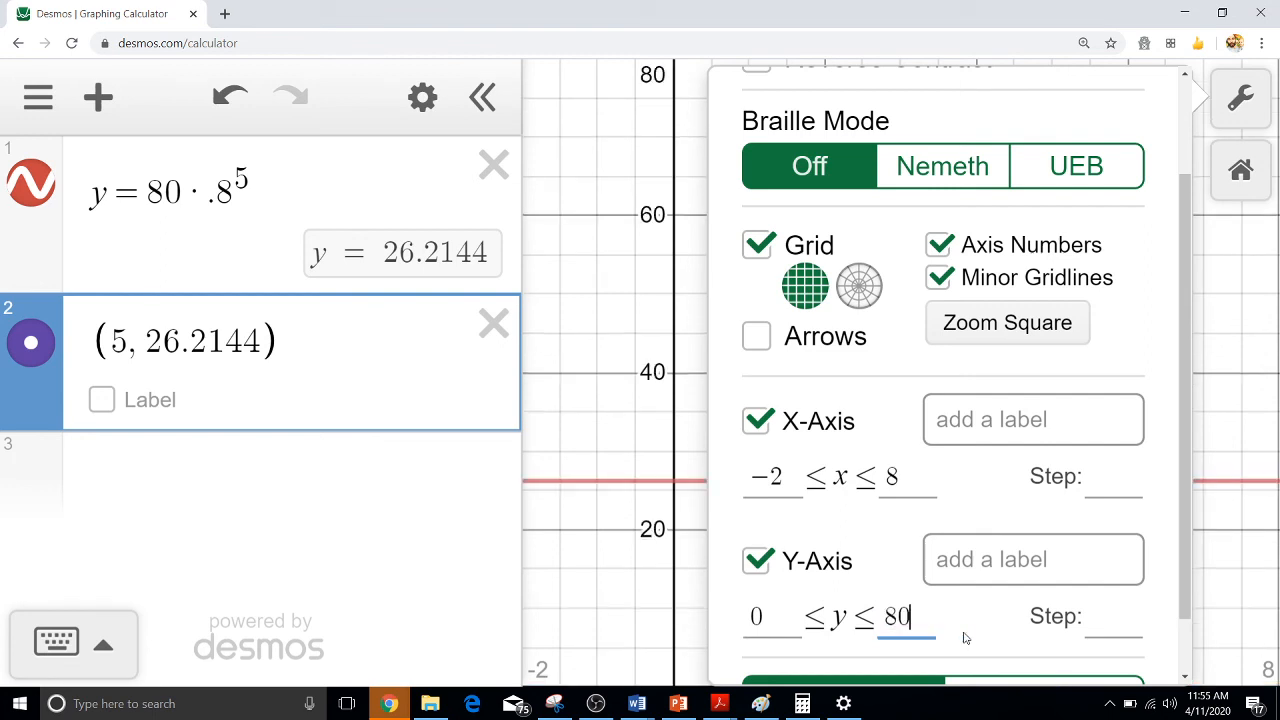
{"action": "left_click", "coordinate": [1240, 102]}
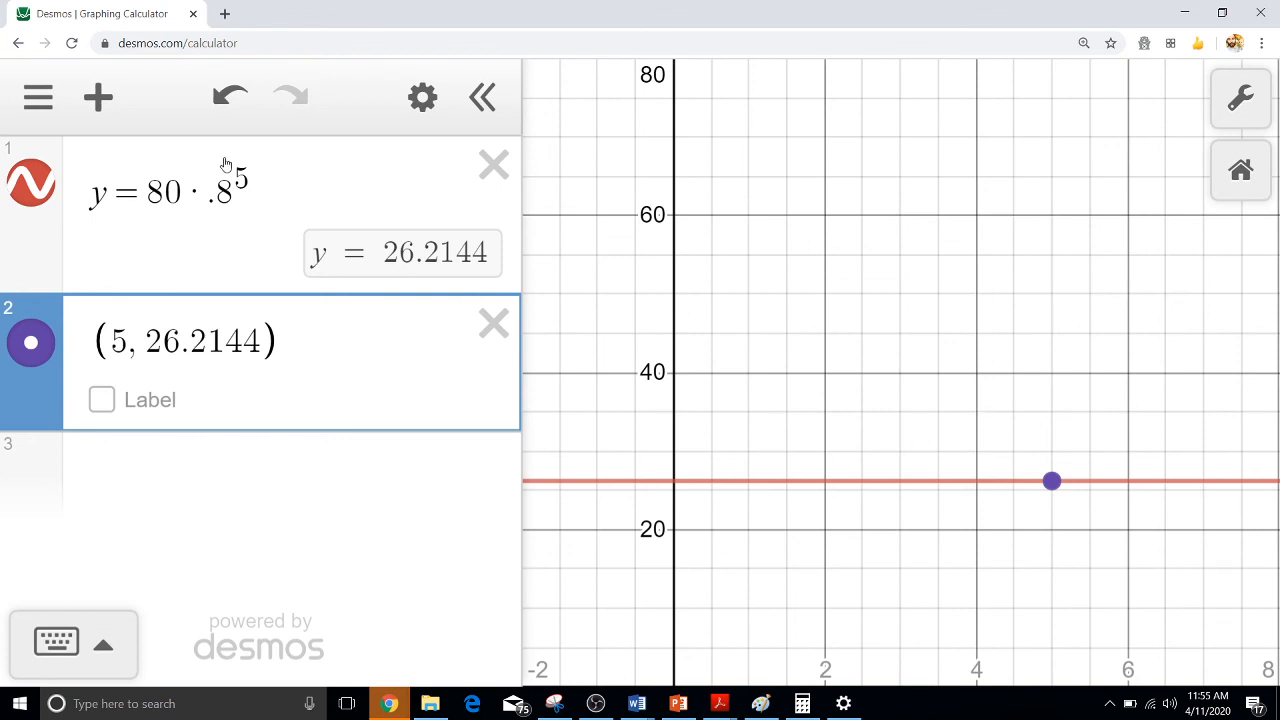
Replace the exponent 5 in the first expression with x to graph y = 80 · .8^x
{"action": "left_click", "coordinate": [251, 182]}
{"action": "key", "text": "BackSpace"}
{"action": "type", "text": "x"}
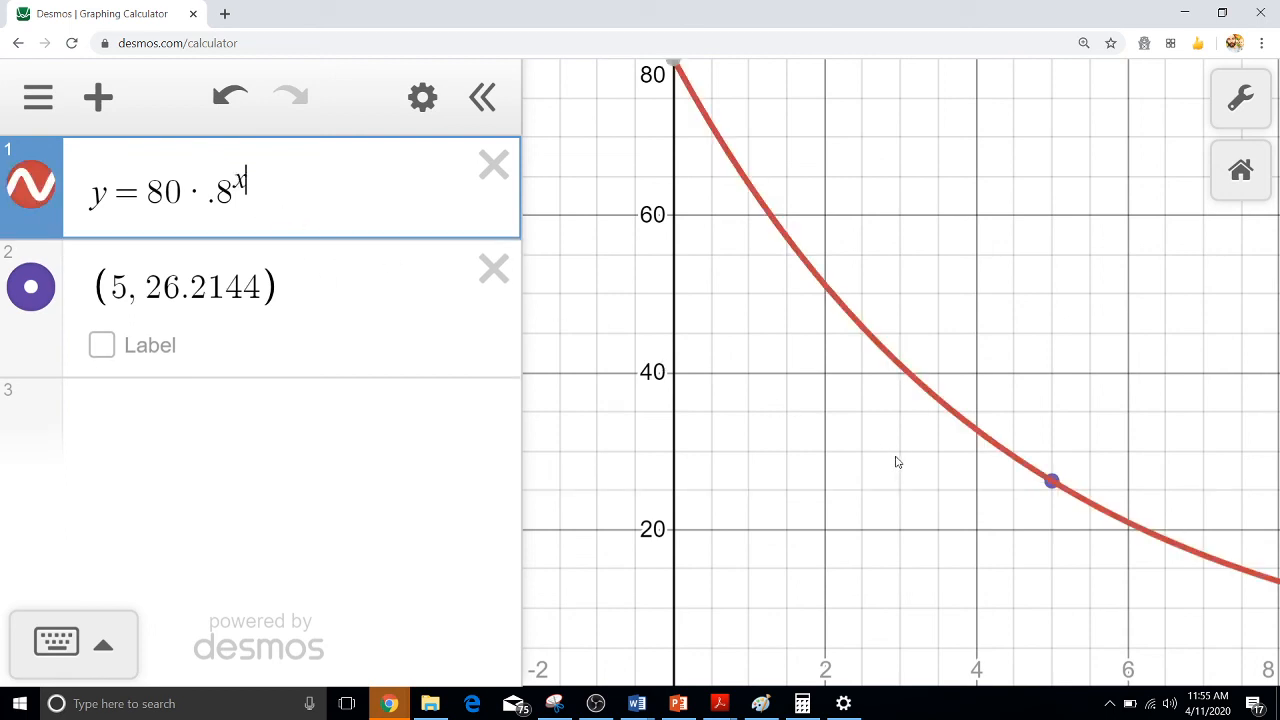
{"action": "scroll", "coordinate": [897, 462], "scroll_direction": "down", "scroll_amount": 5}
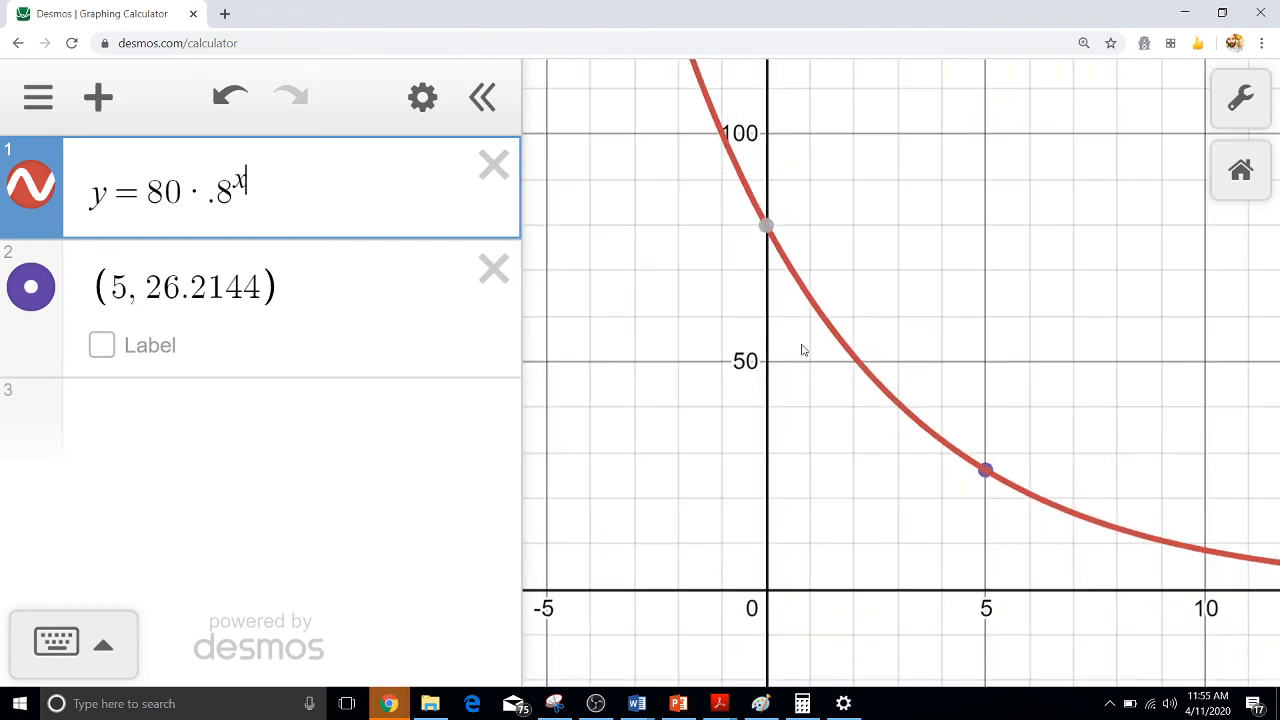
Turn on the label for the point (5, 26.2144) and display the coordinates of the curve's y-intercept
{"action": "left_click", "coordinate": [766, 228]}
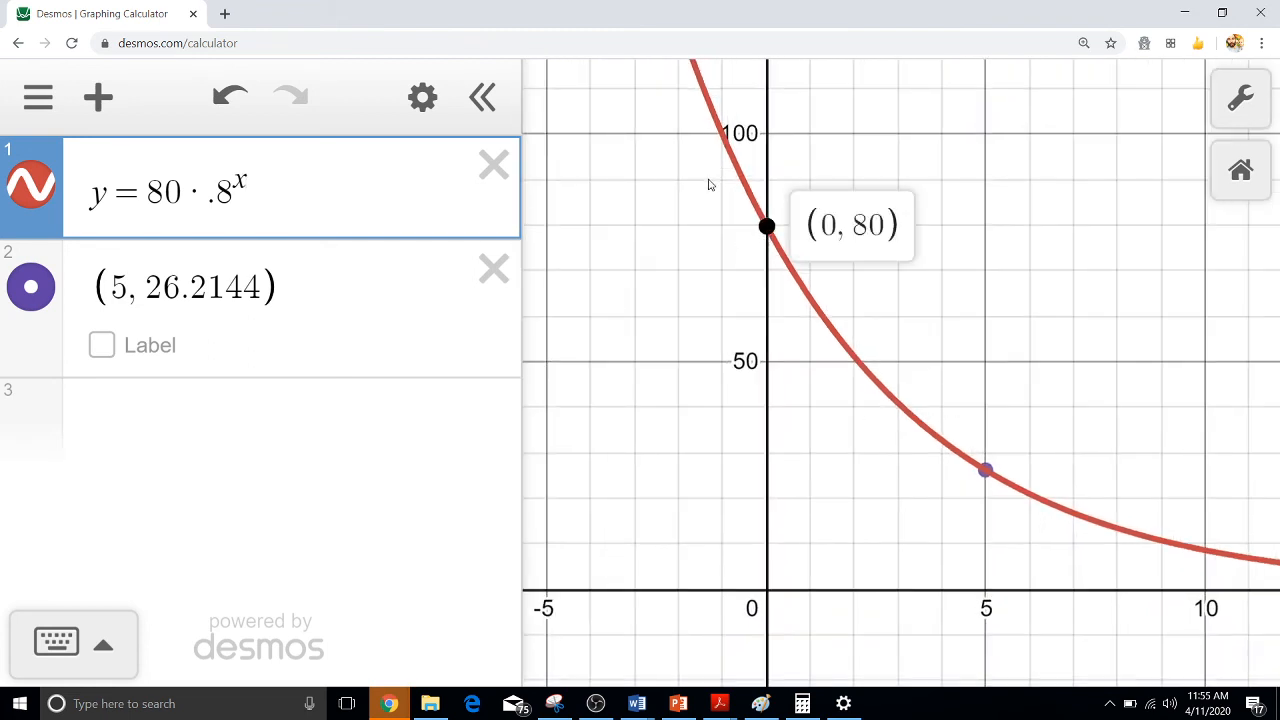
{"action": "left_click_drag", "start_coordinate": [692, 68], "coordinate": [772, 228]}
{"action": "left_click", "coordinate": [101, 345]}
{"action": "left_click", "coordinate": [766, 226]}
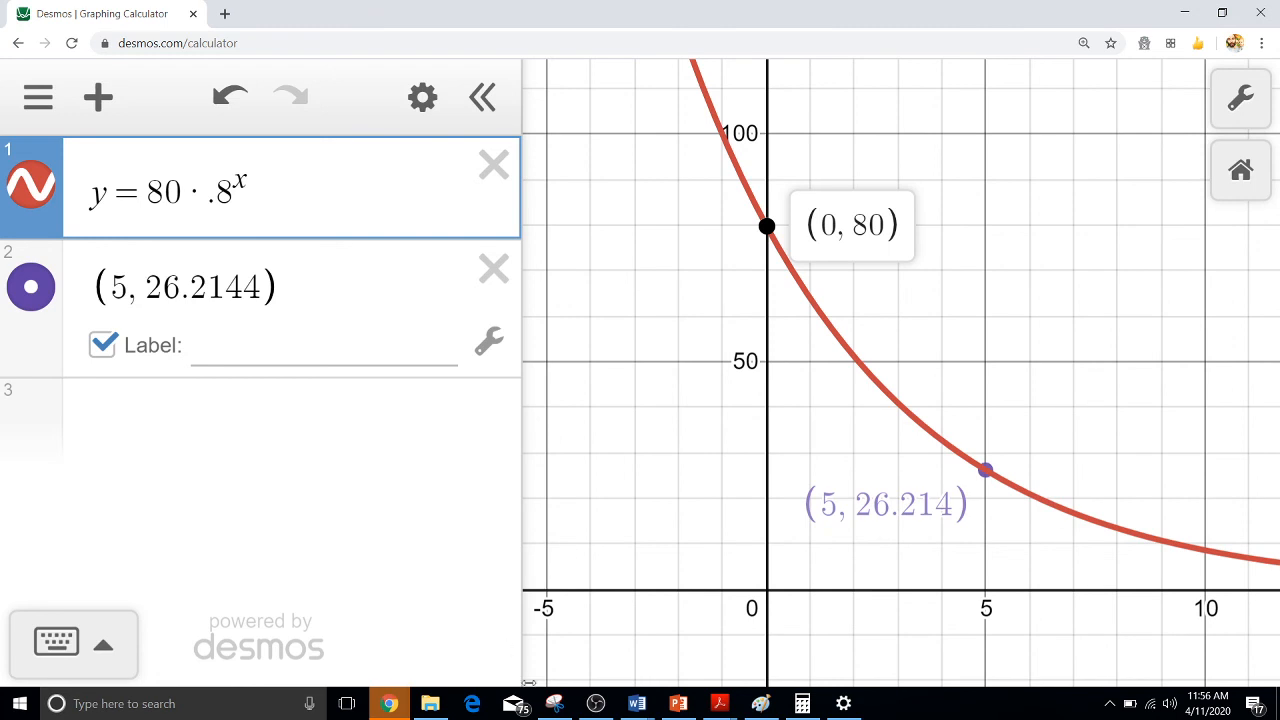
Switch to Snipping Tool and capture the part of the graph containing both labelled points and the origin
{"action": "left_click", "coordinate": [554, 703]}
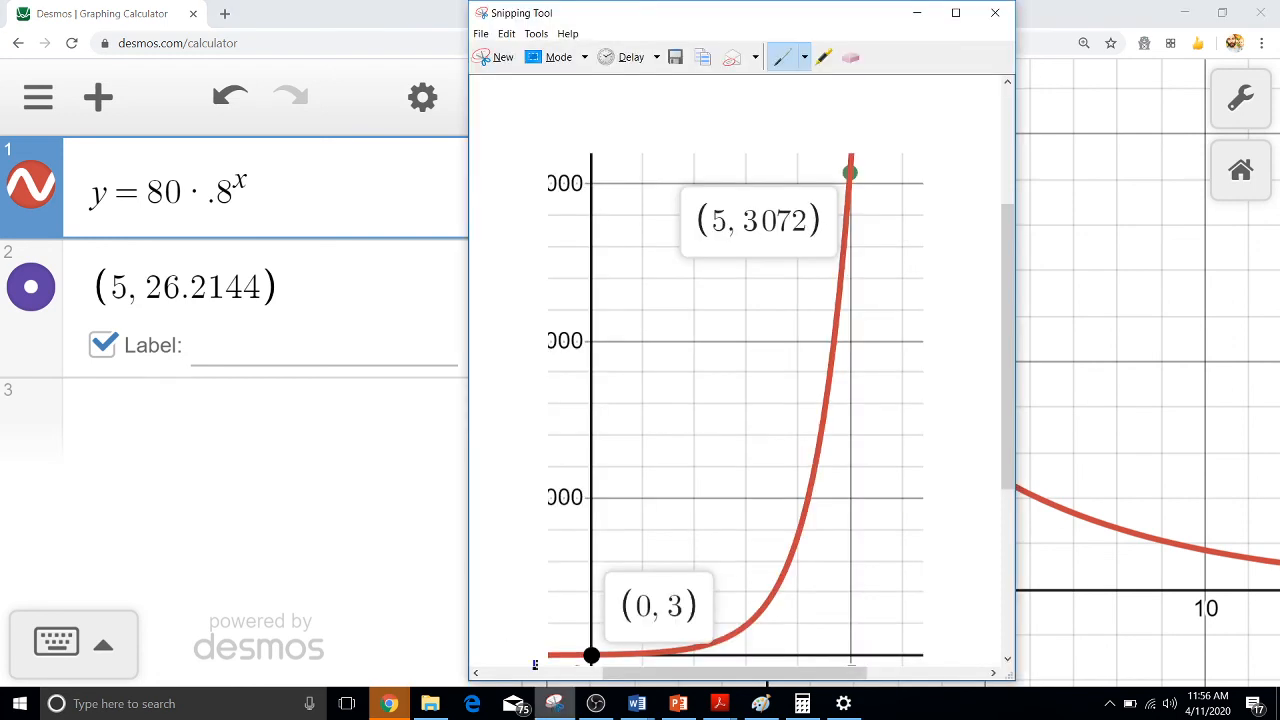
{"action": "left_click", "coordinate": [490, 57]}
{"action": "left_click_drag", "start_coordinate": [711, 147], "coordinate": [1087, 655]}
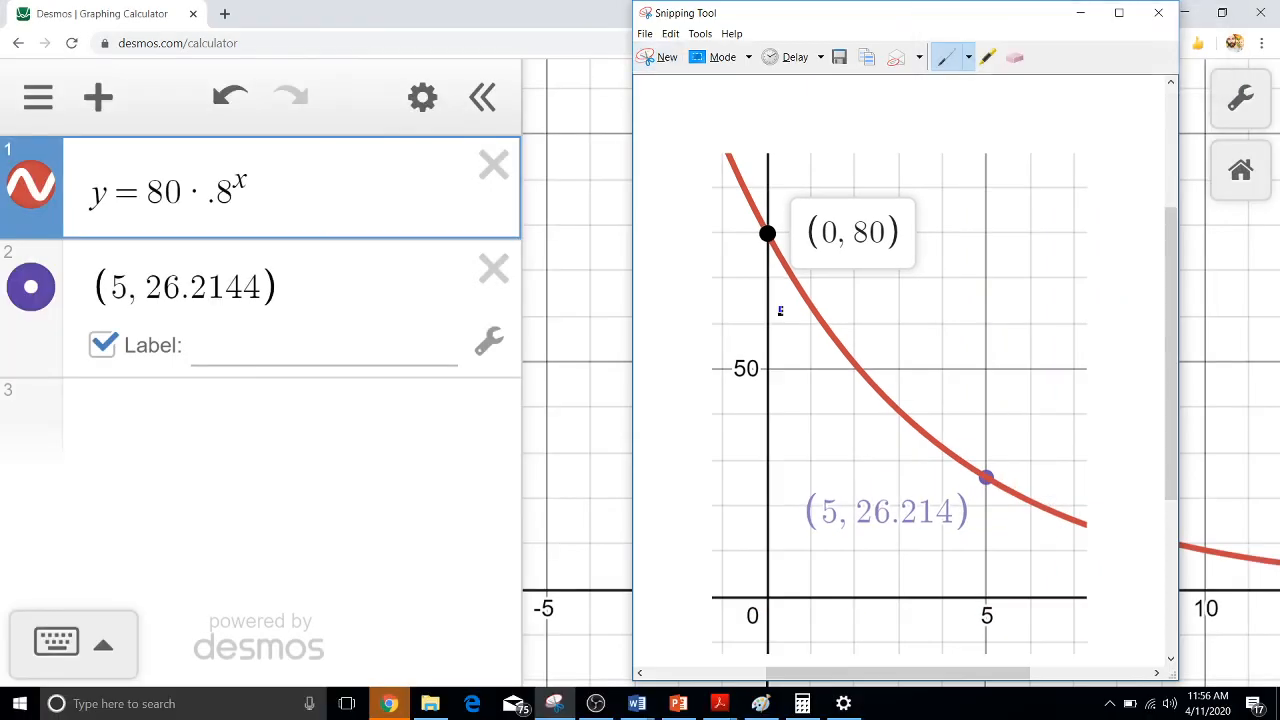
{"action": "left_click", "coordinate": [517, 341]}
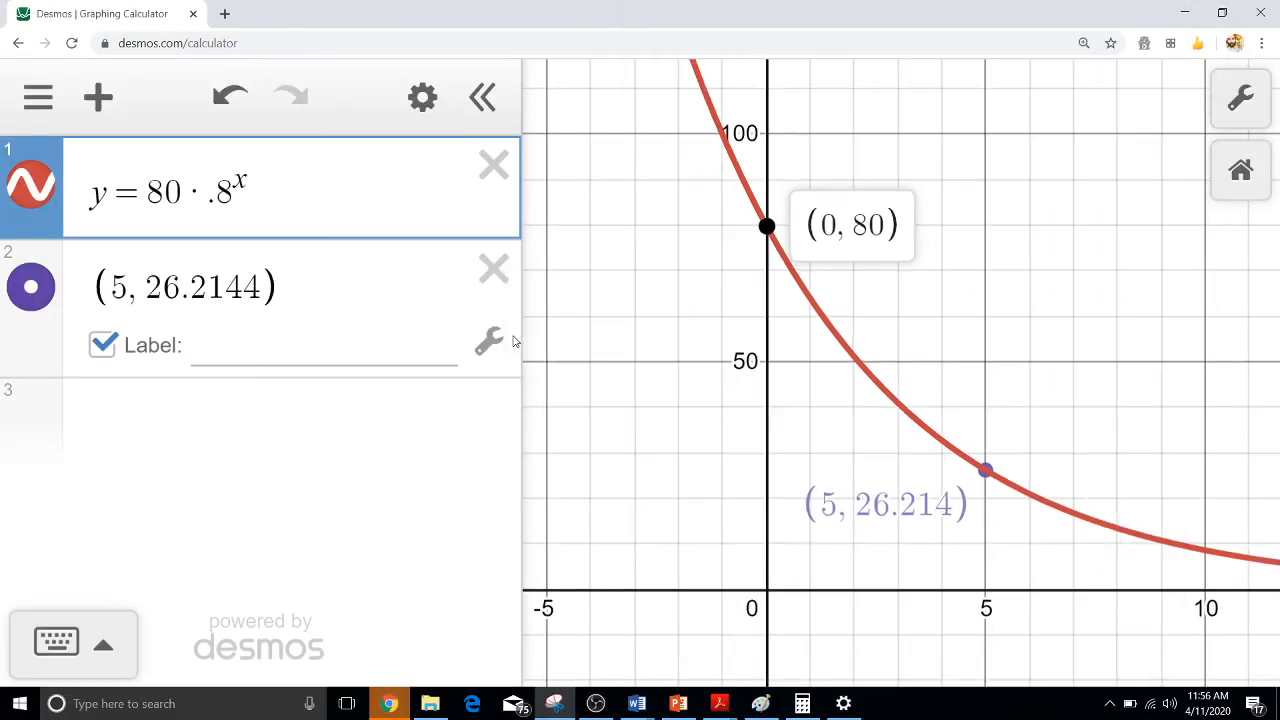
Switch to the untitled Google Docs document and paste the captured graph below the two existing graphs
{"action": "mouse_move", "coordinate": [389, 703]}
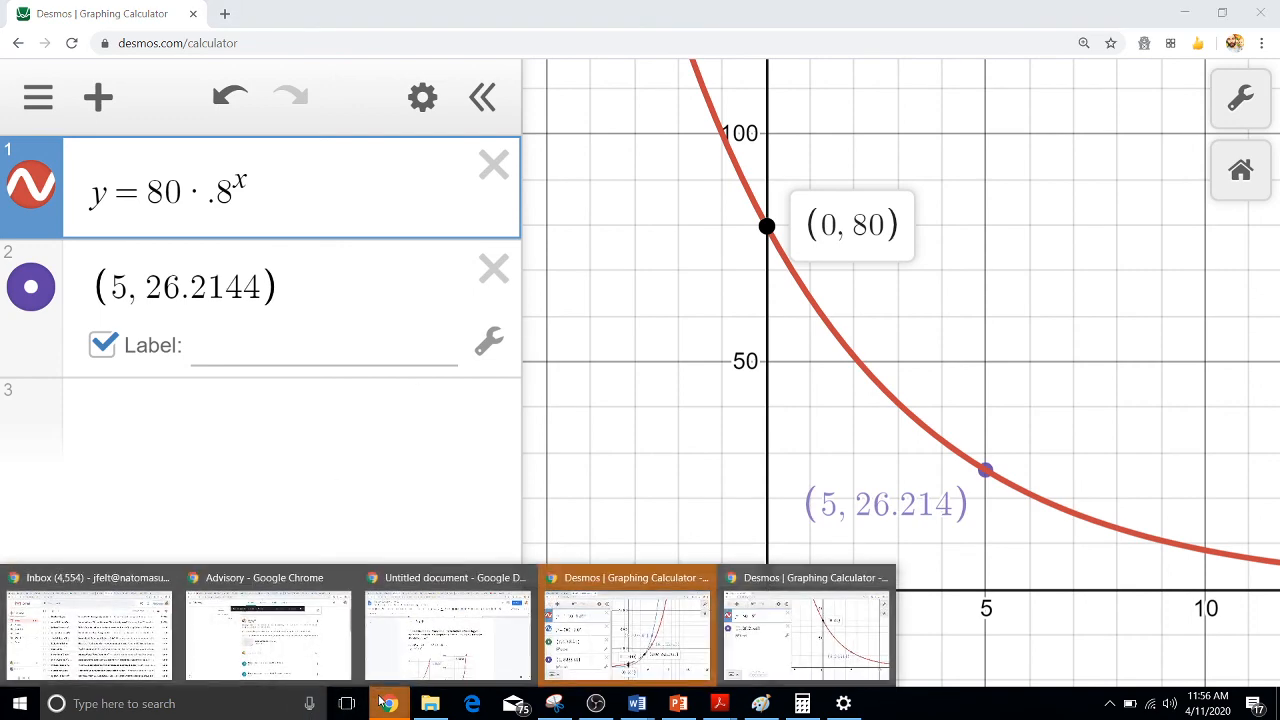
{"action": "left_click", "coordinate": [412, 636]}
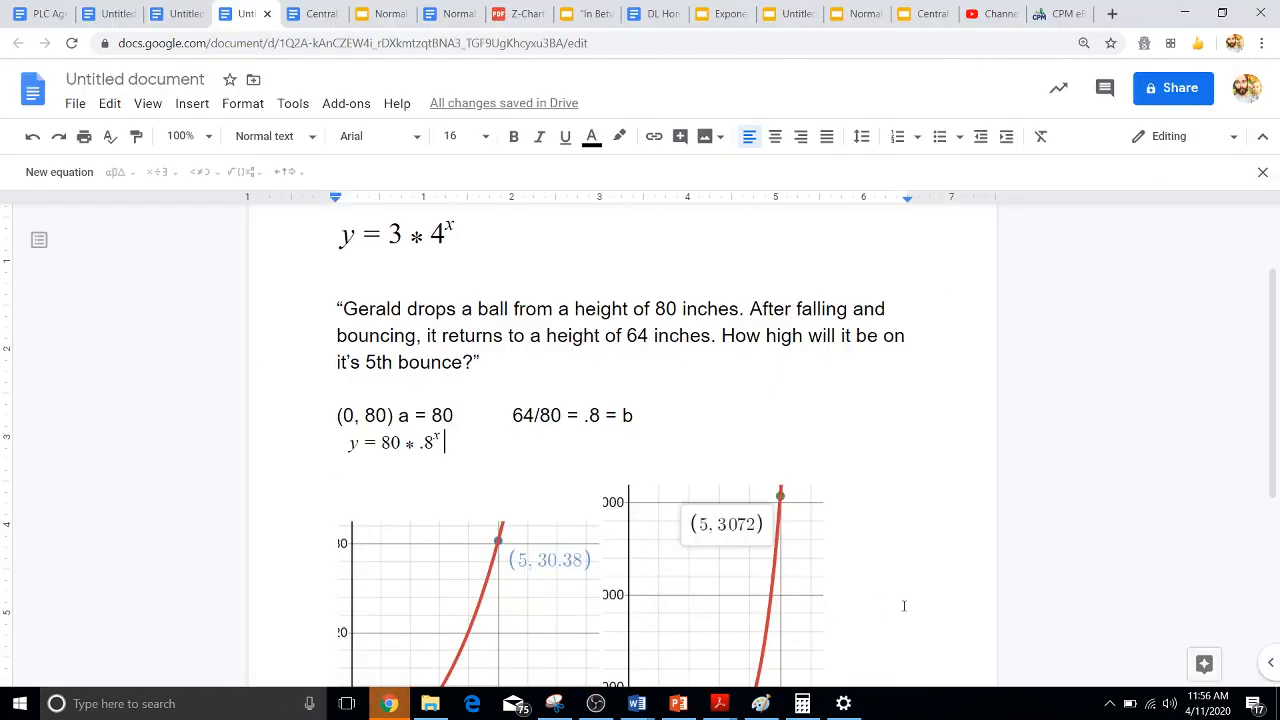
{"action": "scroll", "coordinate": [904, 606], "scroll_direction": "down", "scroll_amount": 2}
{"action": "scroll", "coordinate": [904, 606], "scroll_direction": "down", "scroll_amount": 5}
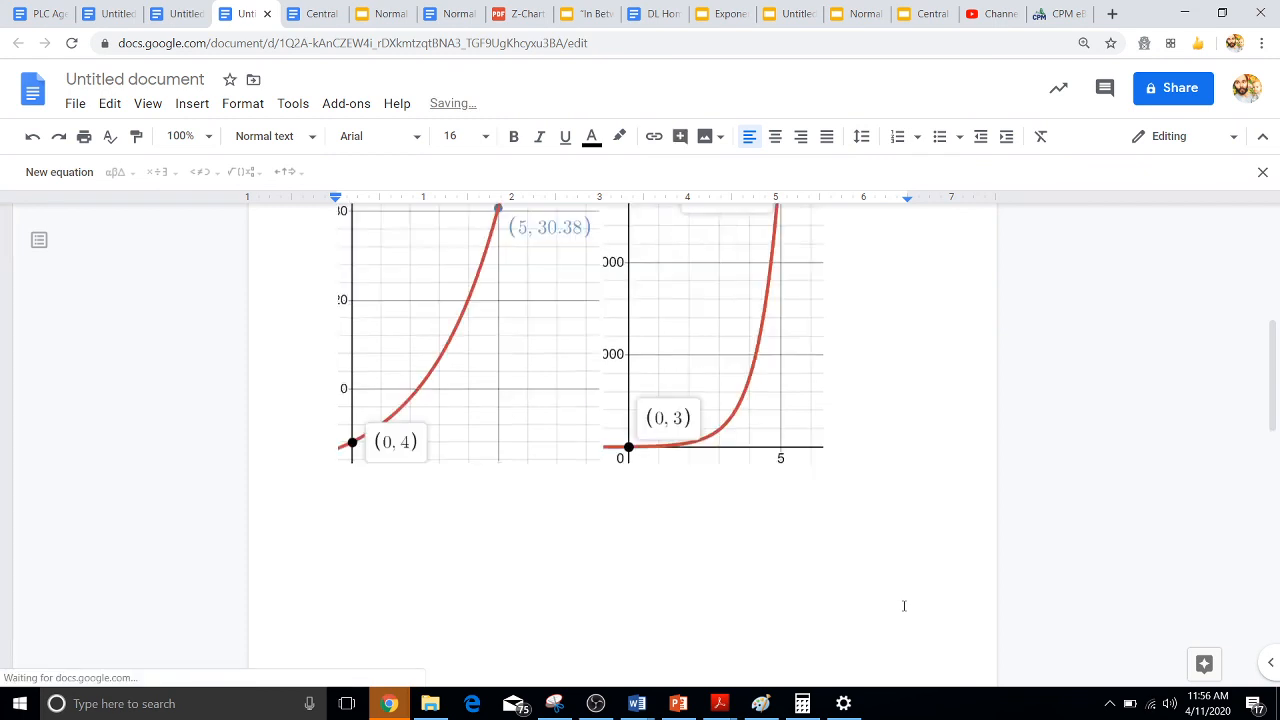
Shrink the pasted y = 80 · .8^x graph image proportionally to about 2.7 inches wide
{"action": "left_click", "coordinate": [790, 555]}
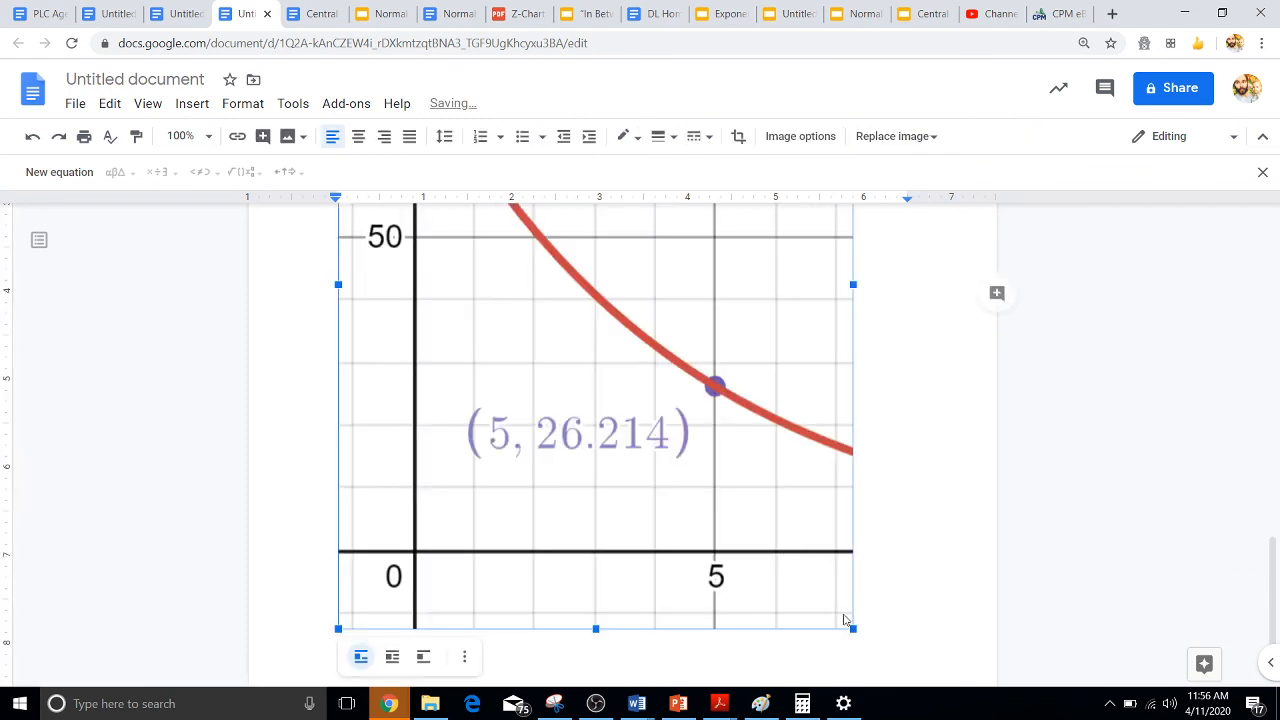
{"action": "left_click_drag", "start_coordinate": [853, 628], "coordinate": [635, 330]}
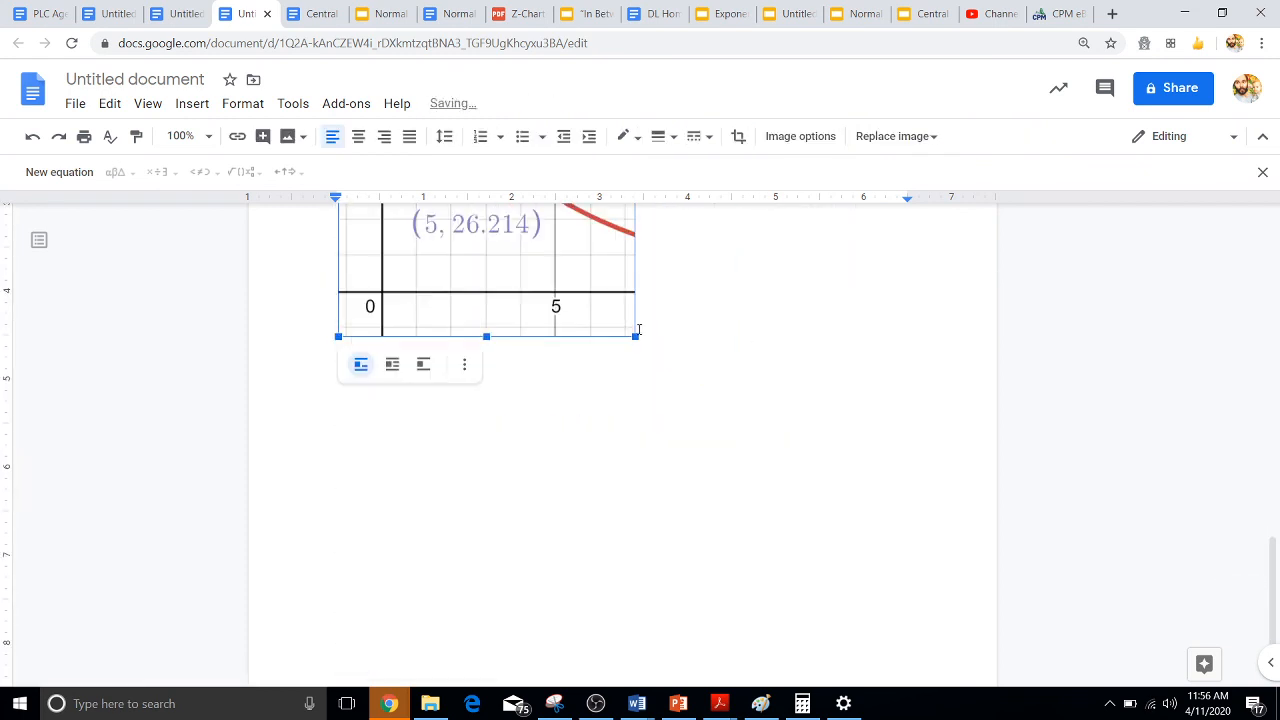
{"action": "scroll", "coordinate": [1276, 527], "scroll_direction": "up", "scroll_amount": 3}
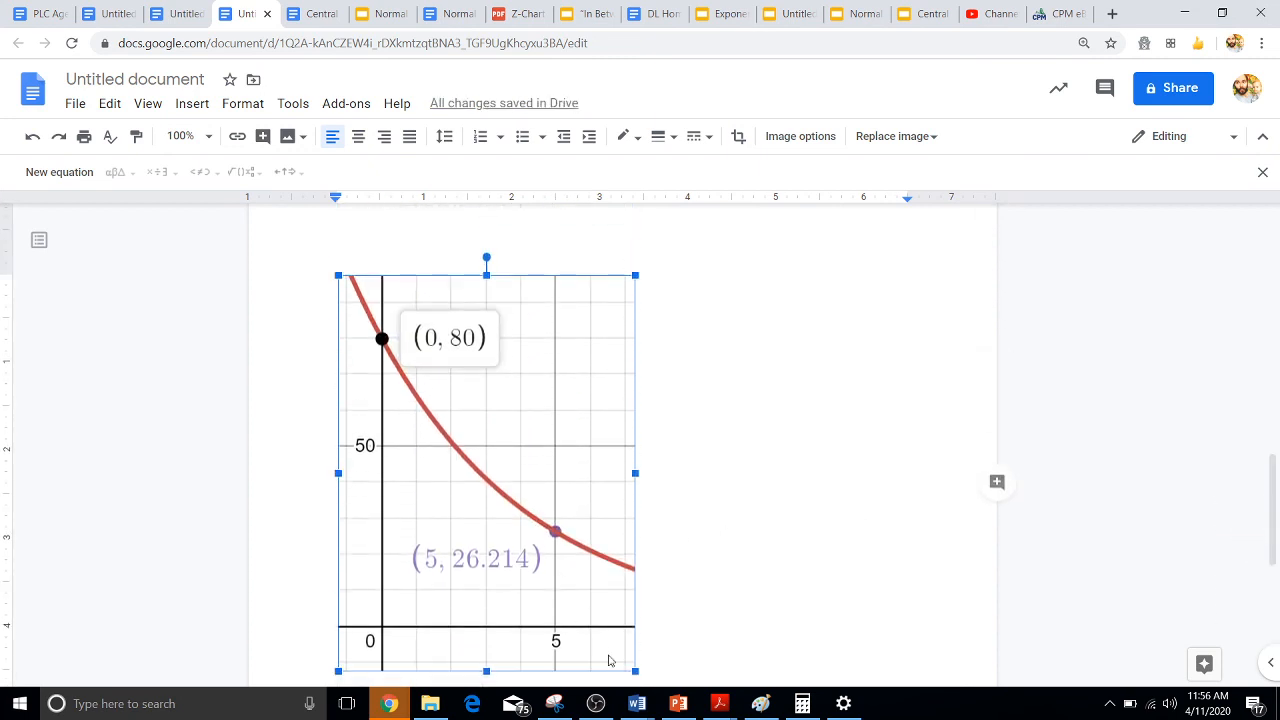
{"action": "left_click_drag", "start_coordinate": [631, 666], "coordinate": [571, 586]}
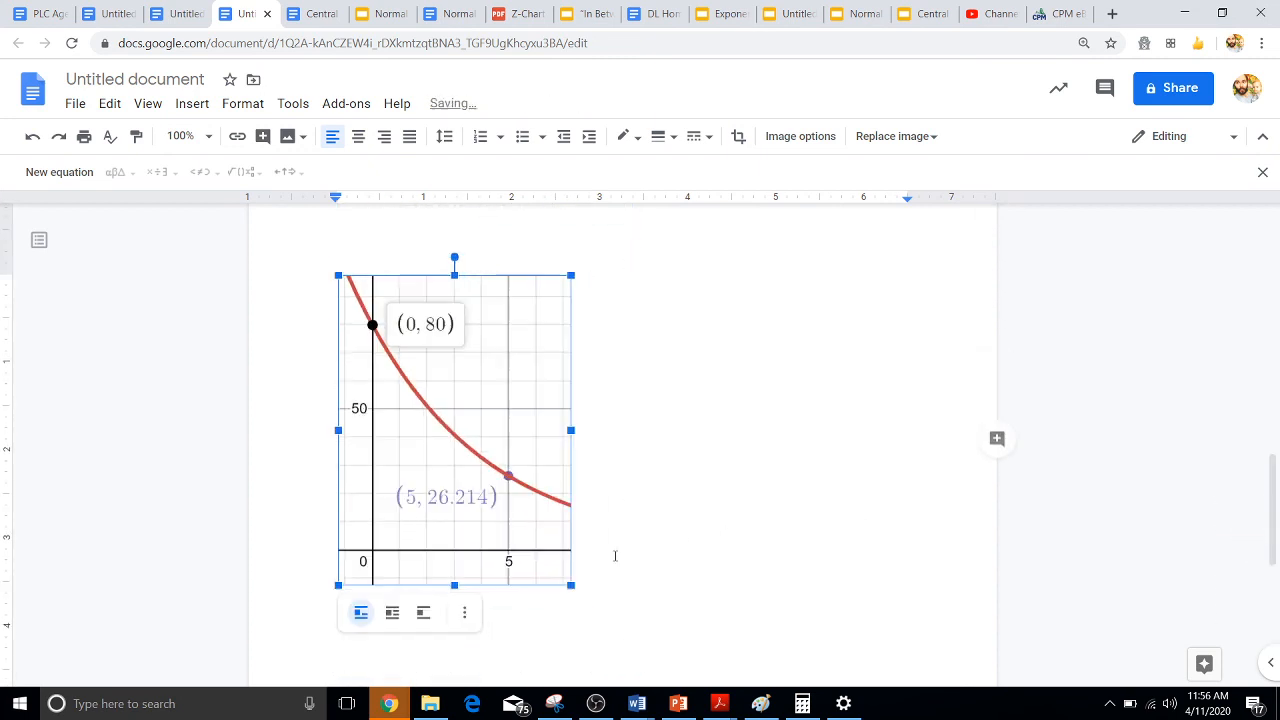
{"action": "mouse_move", "coordinate": [1276, 465]}
{"action": "left_mouse_down"}
{"action": "mouse_move", "coordinate": [1276, 286]}
{"action": "mouse_move", "coordinate": [1276, 471]}
{"action": "left_mouse_up"}
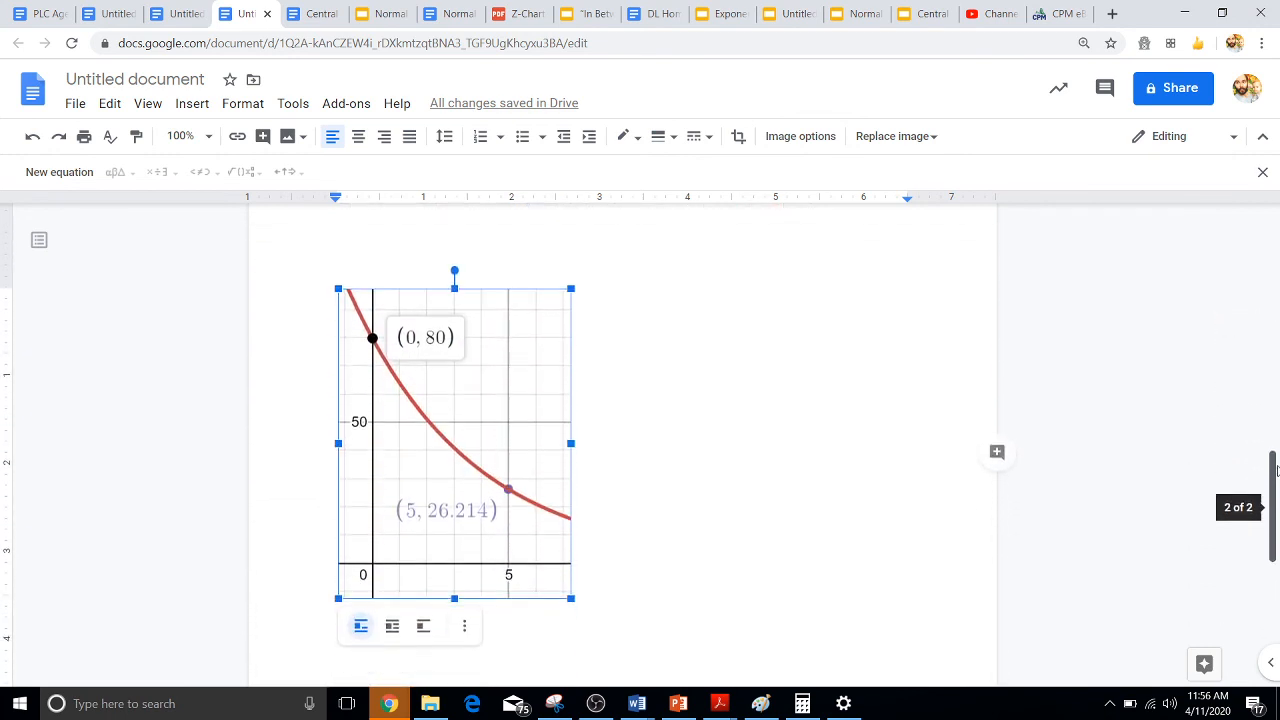